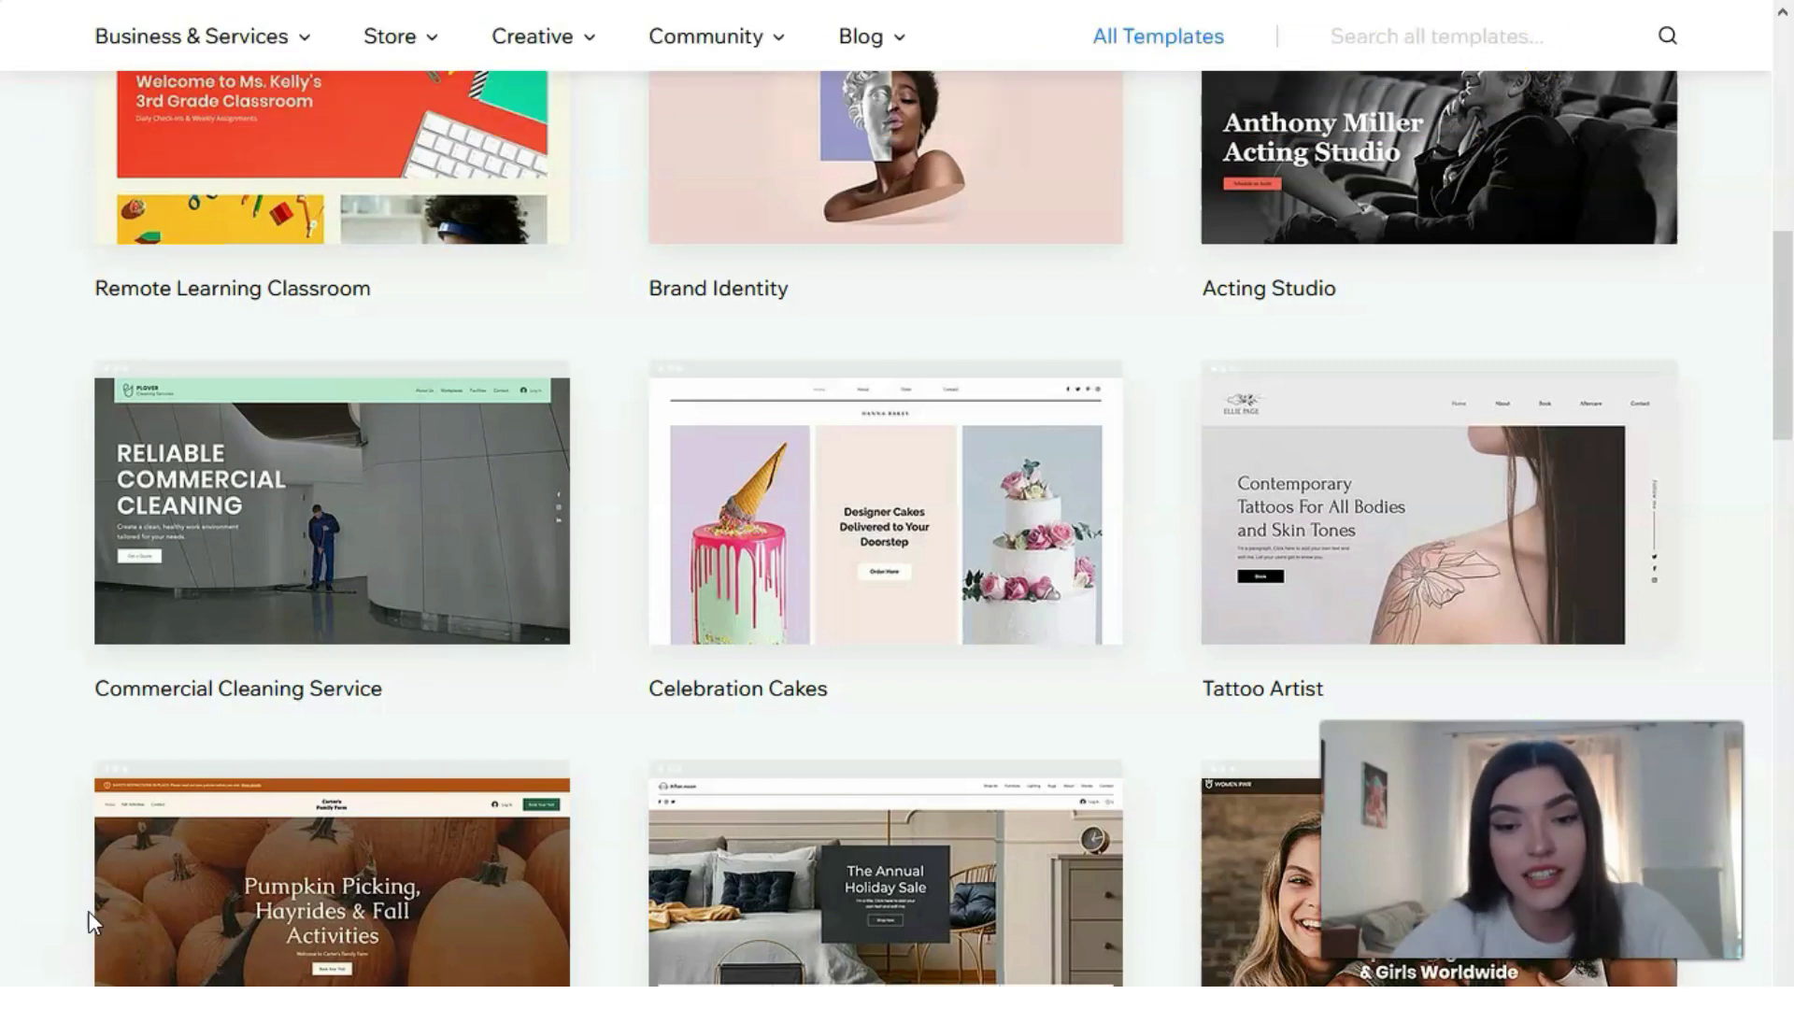
pyautogui.click(43, 948)
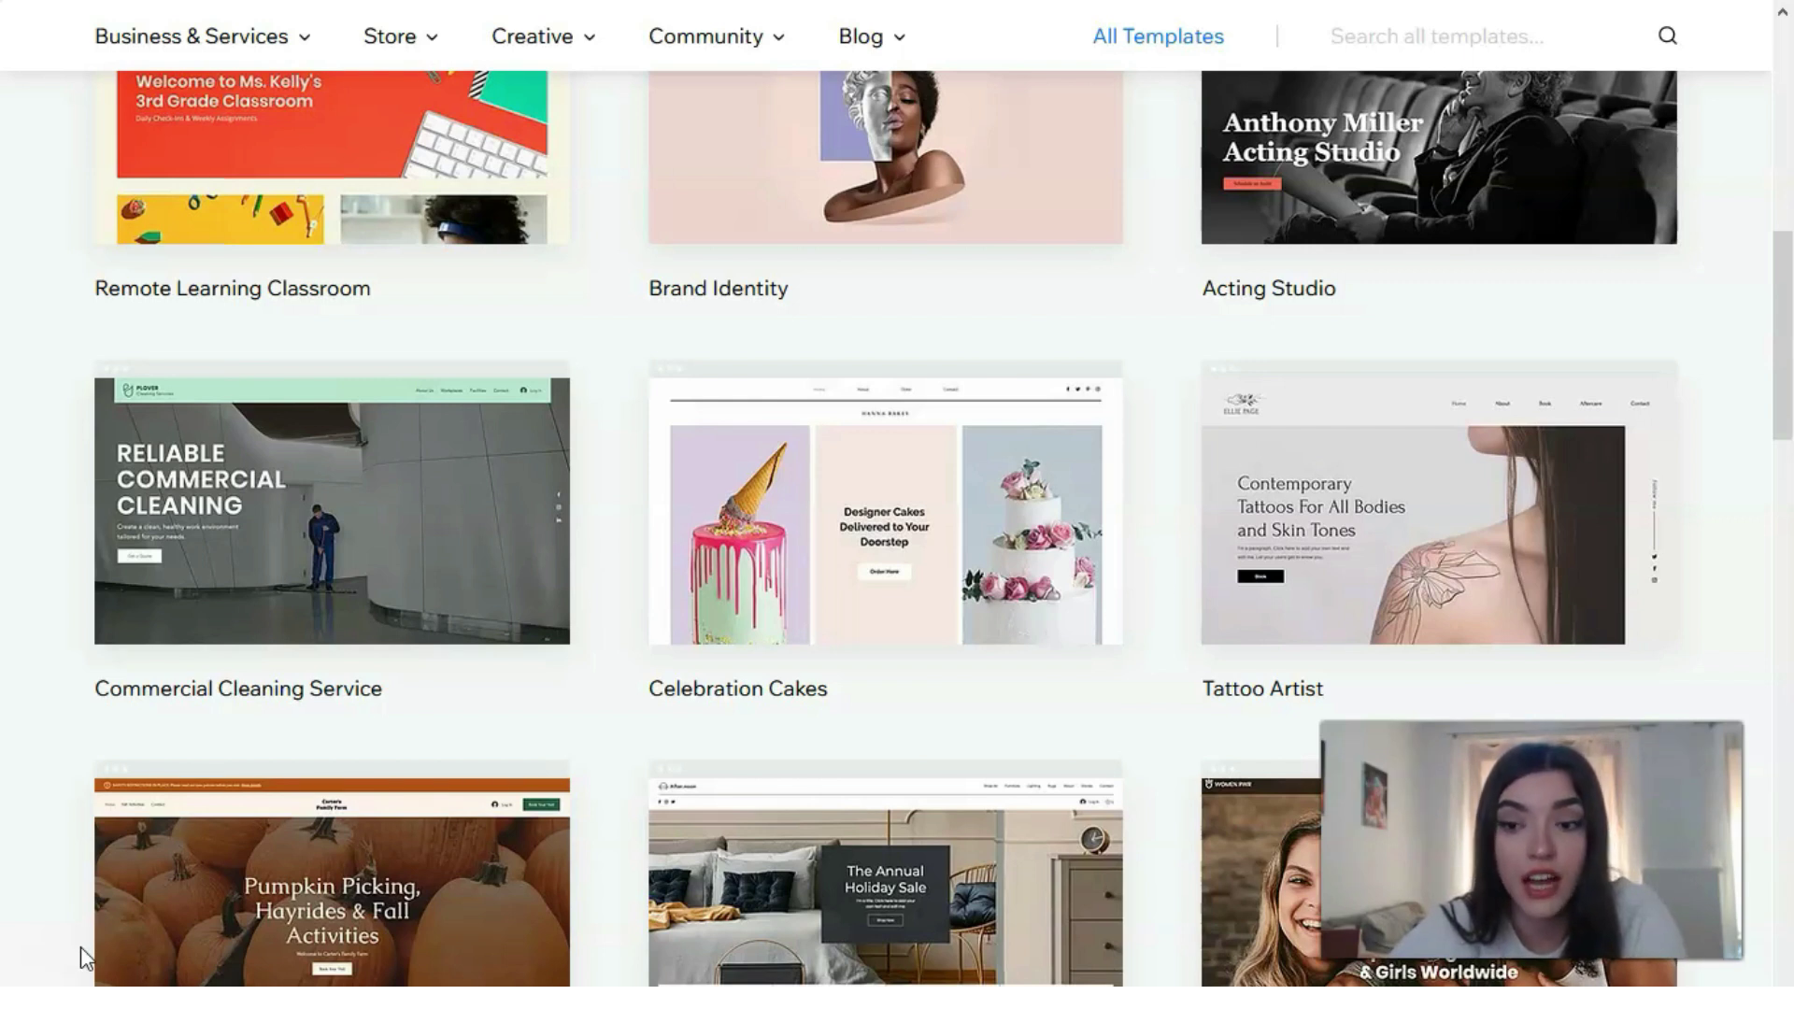
pyautogui.click(56, 955)
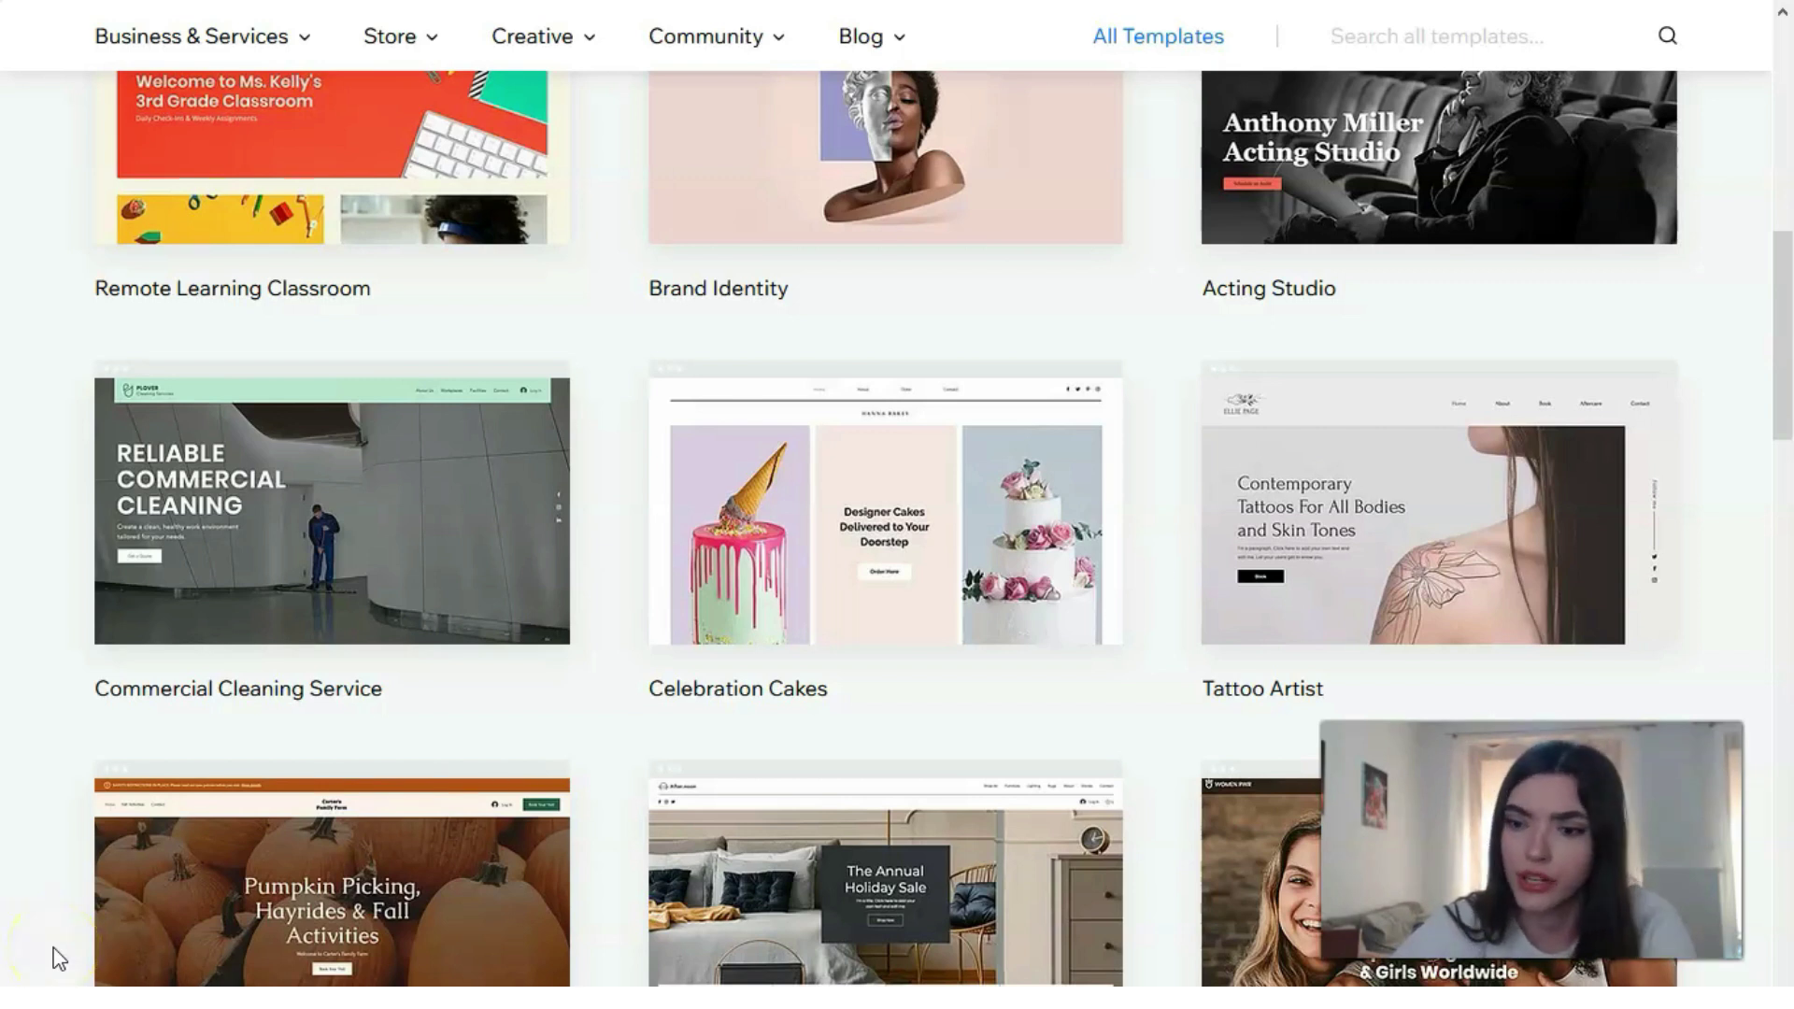
pyautogui.click(38, 958)
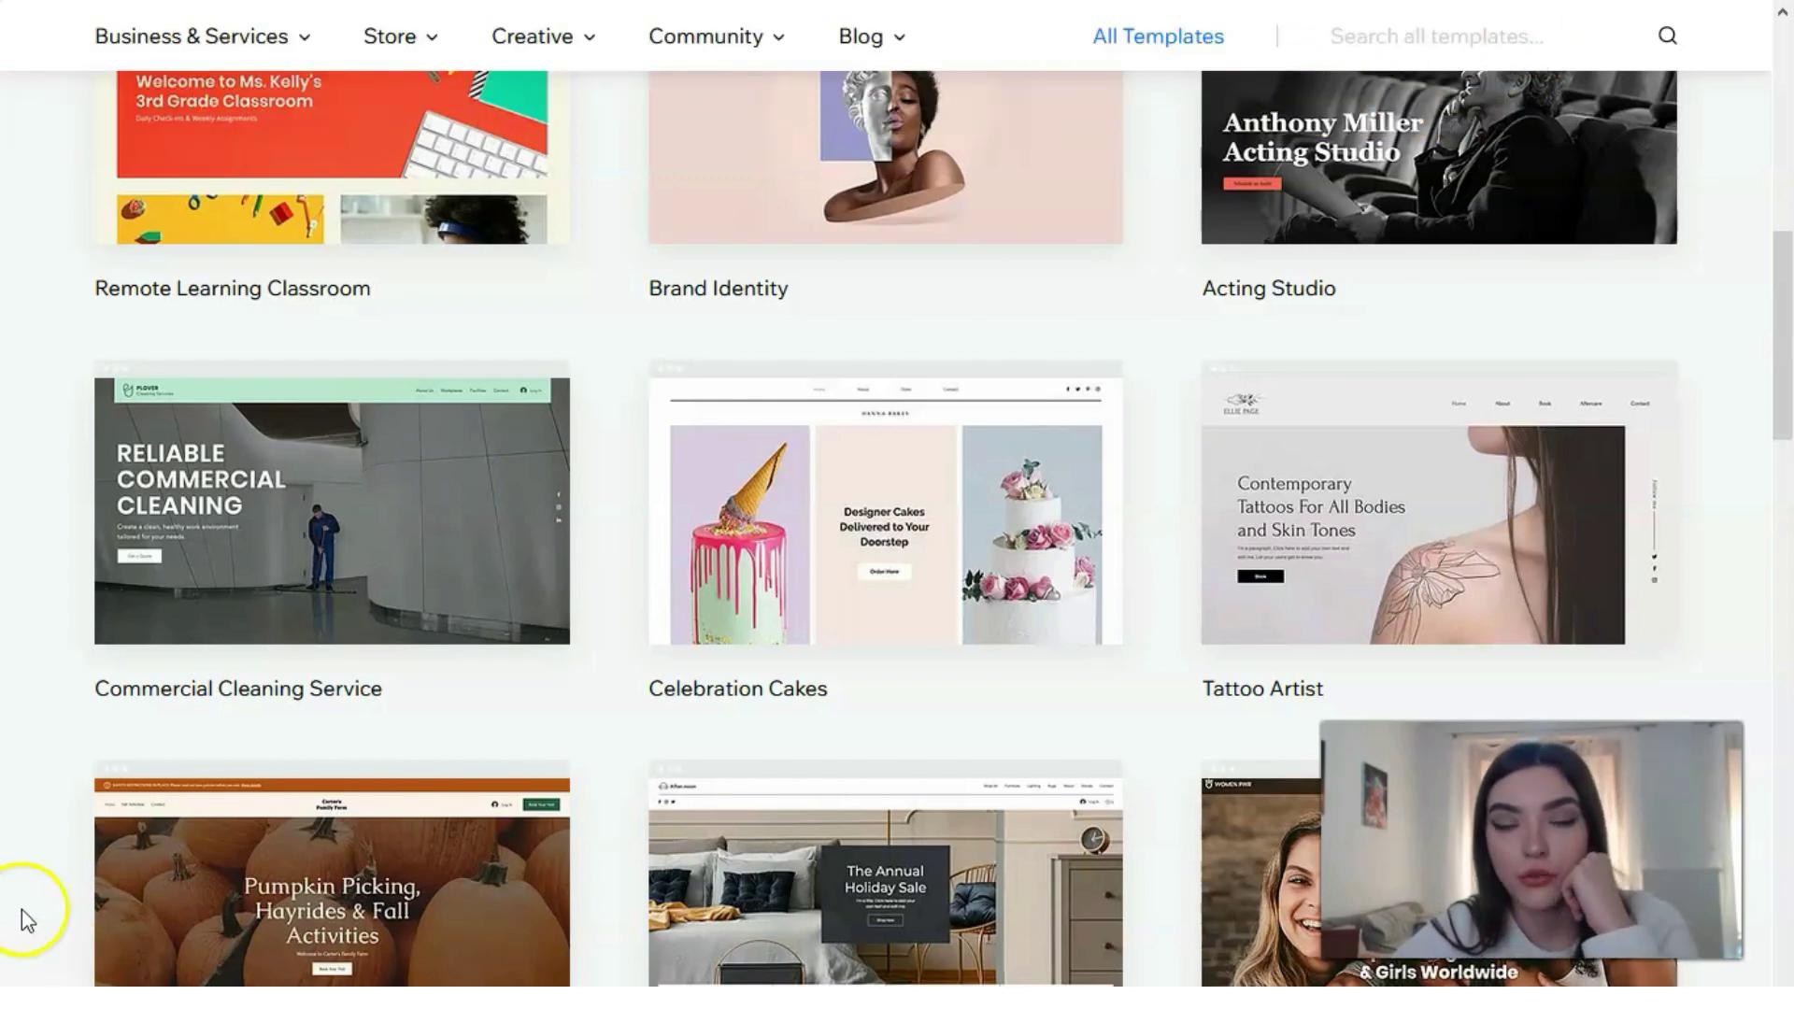
pyautogui.moveTo(801, 573)
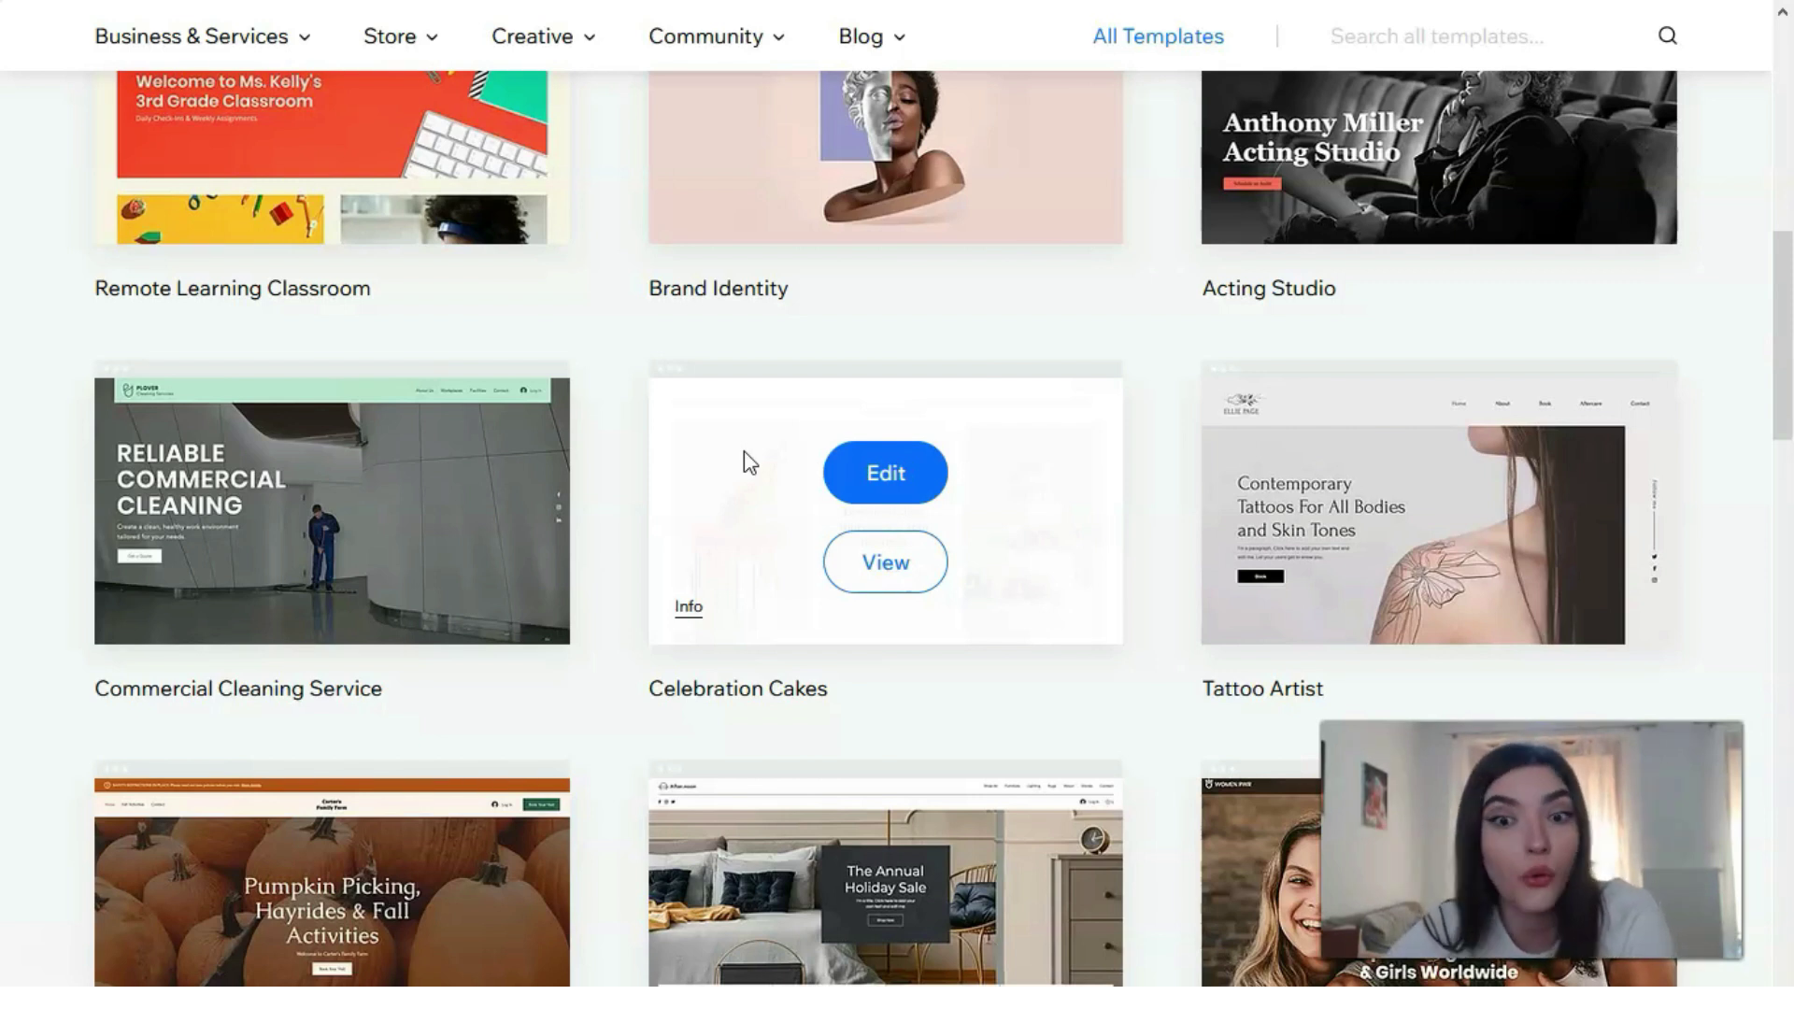
pyautogui.click(801, 472)
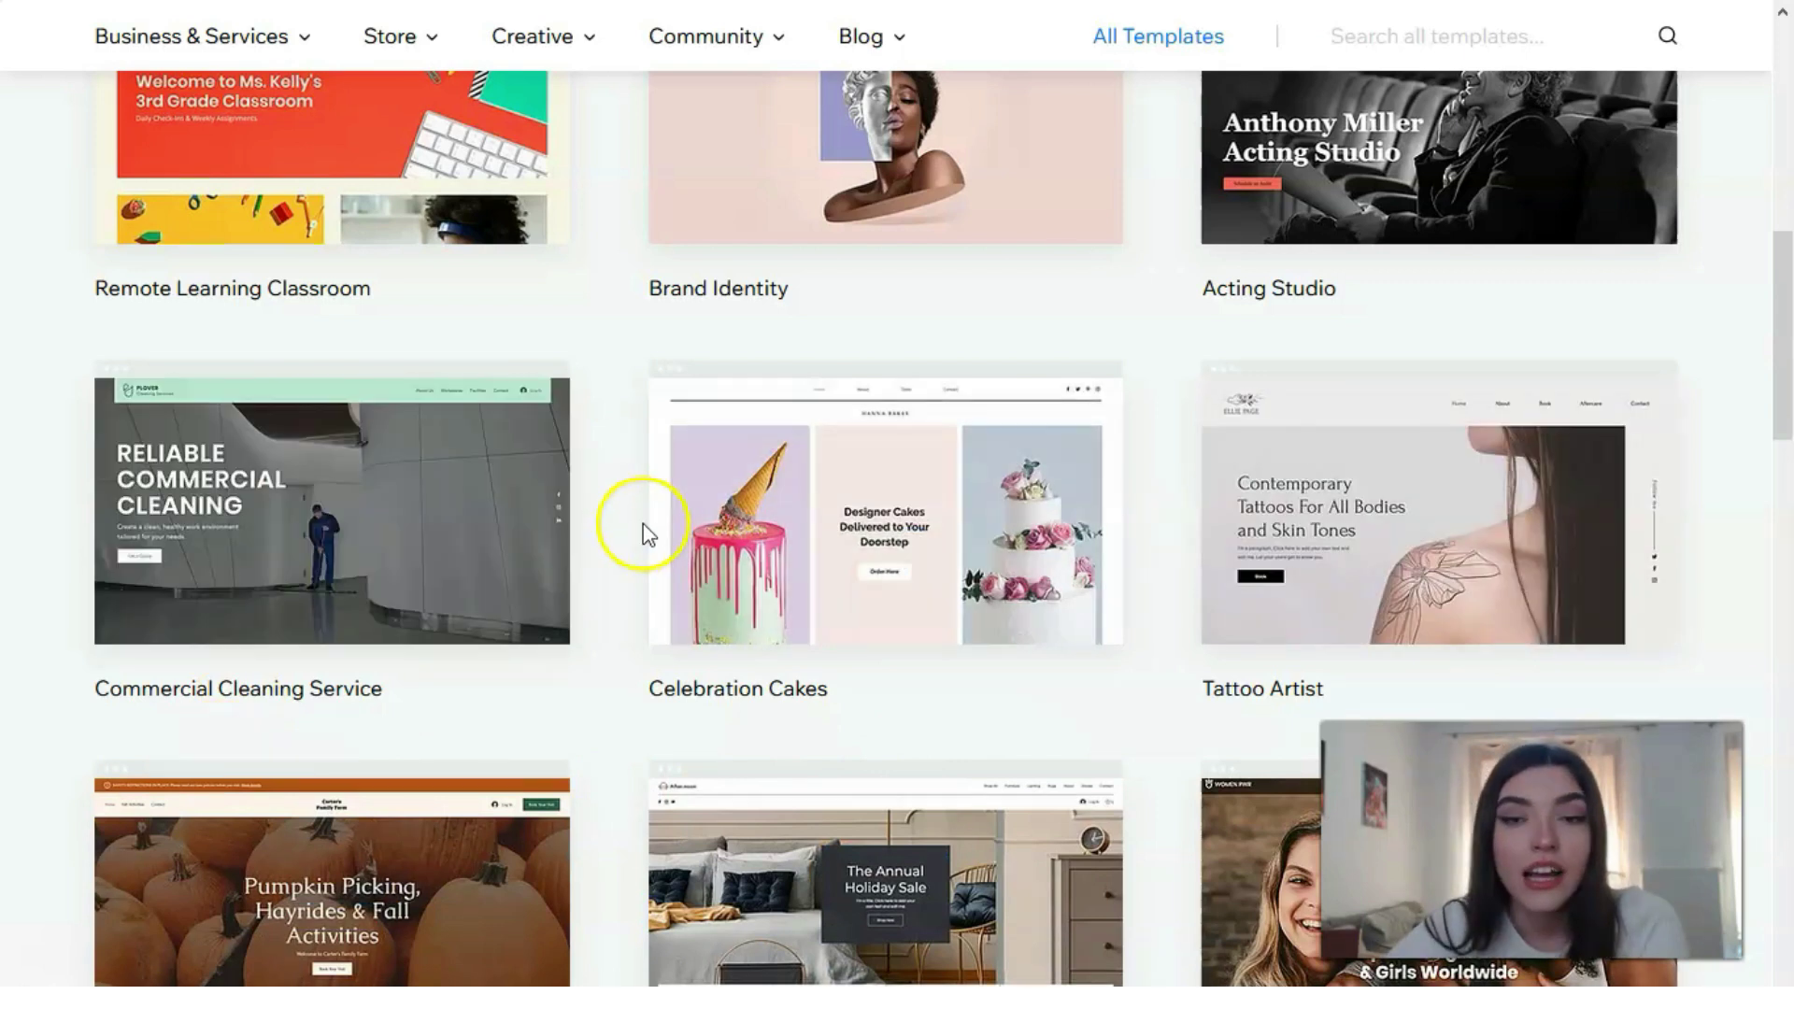
# Browse the all-templates gallery and review the Creative, Blog and Business & Services template categories.
pyautogui.scroll(7, 440, 420)
pyautogui.scroll(3, 345, 374)
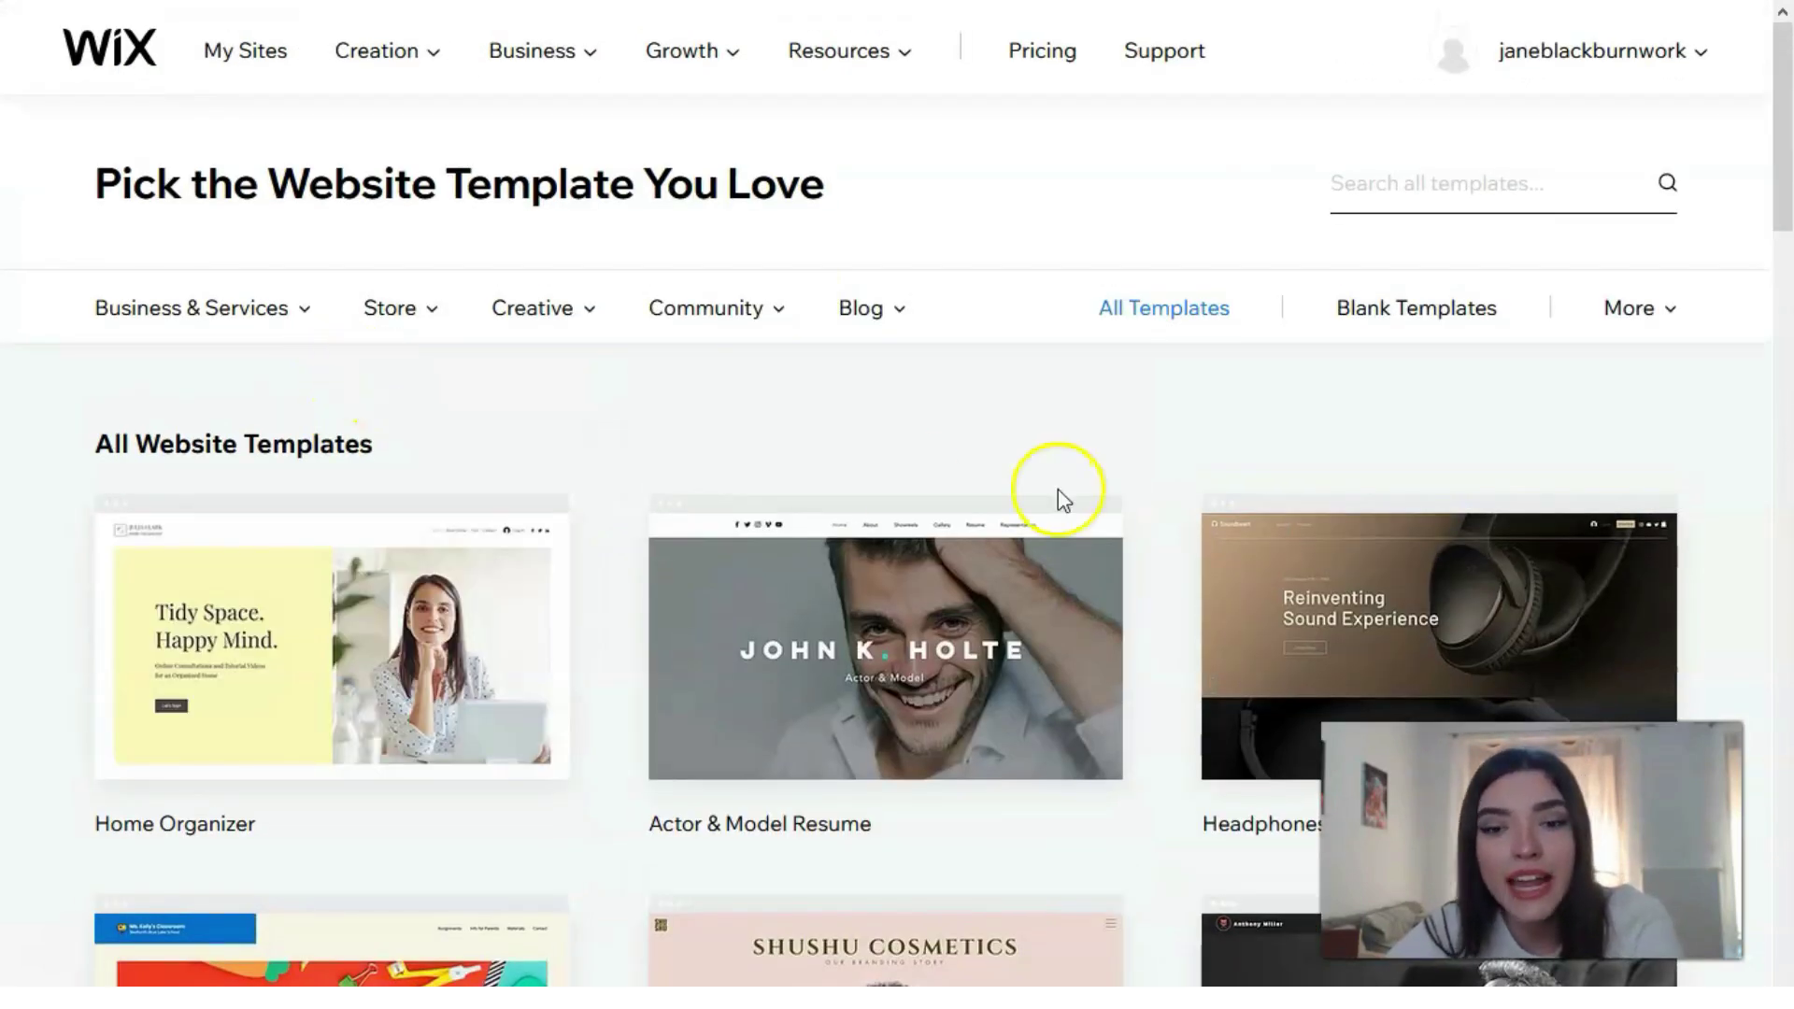
pyautogui.scroll(-8, 1049, 491)
pyautogui.scroll(-9, 1042, 484)
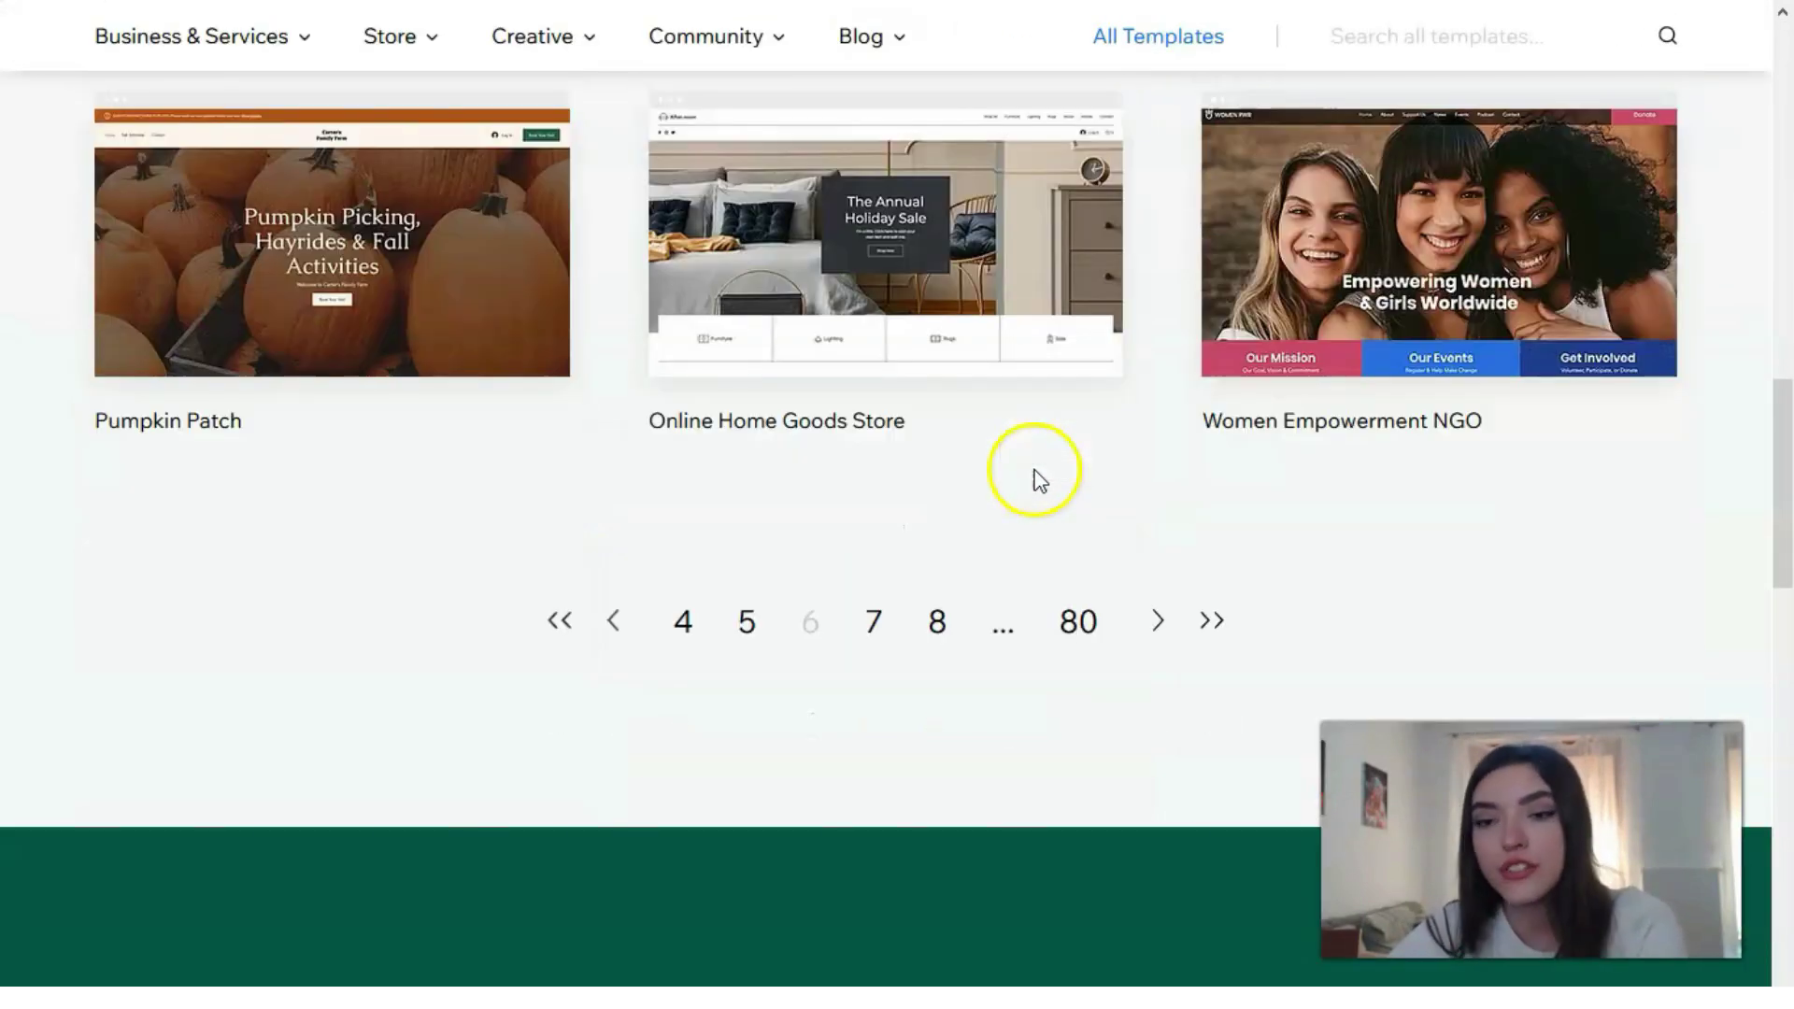
pyautogui.scroll(4, 1028, 477)
pyautogui.scroll(13, 972, 460)
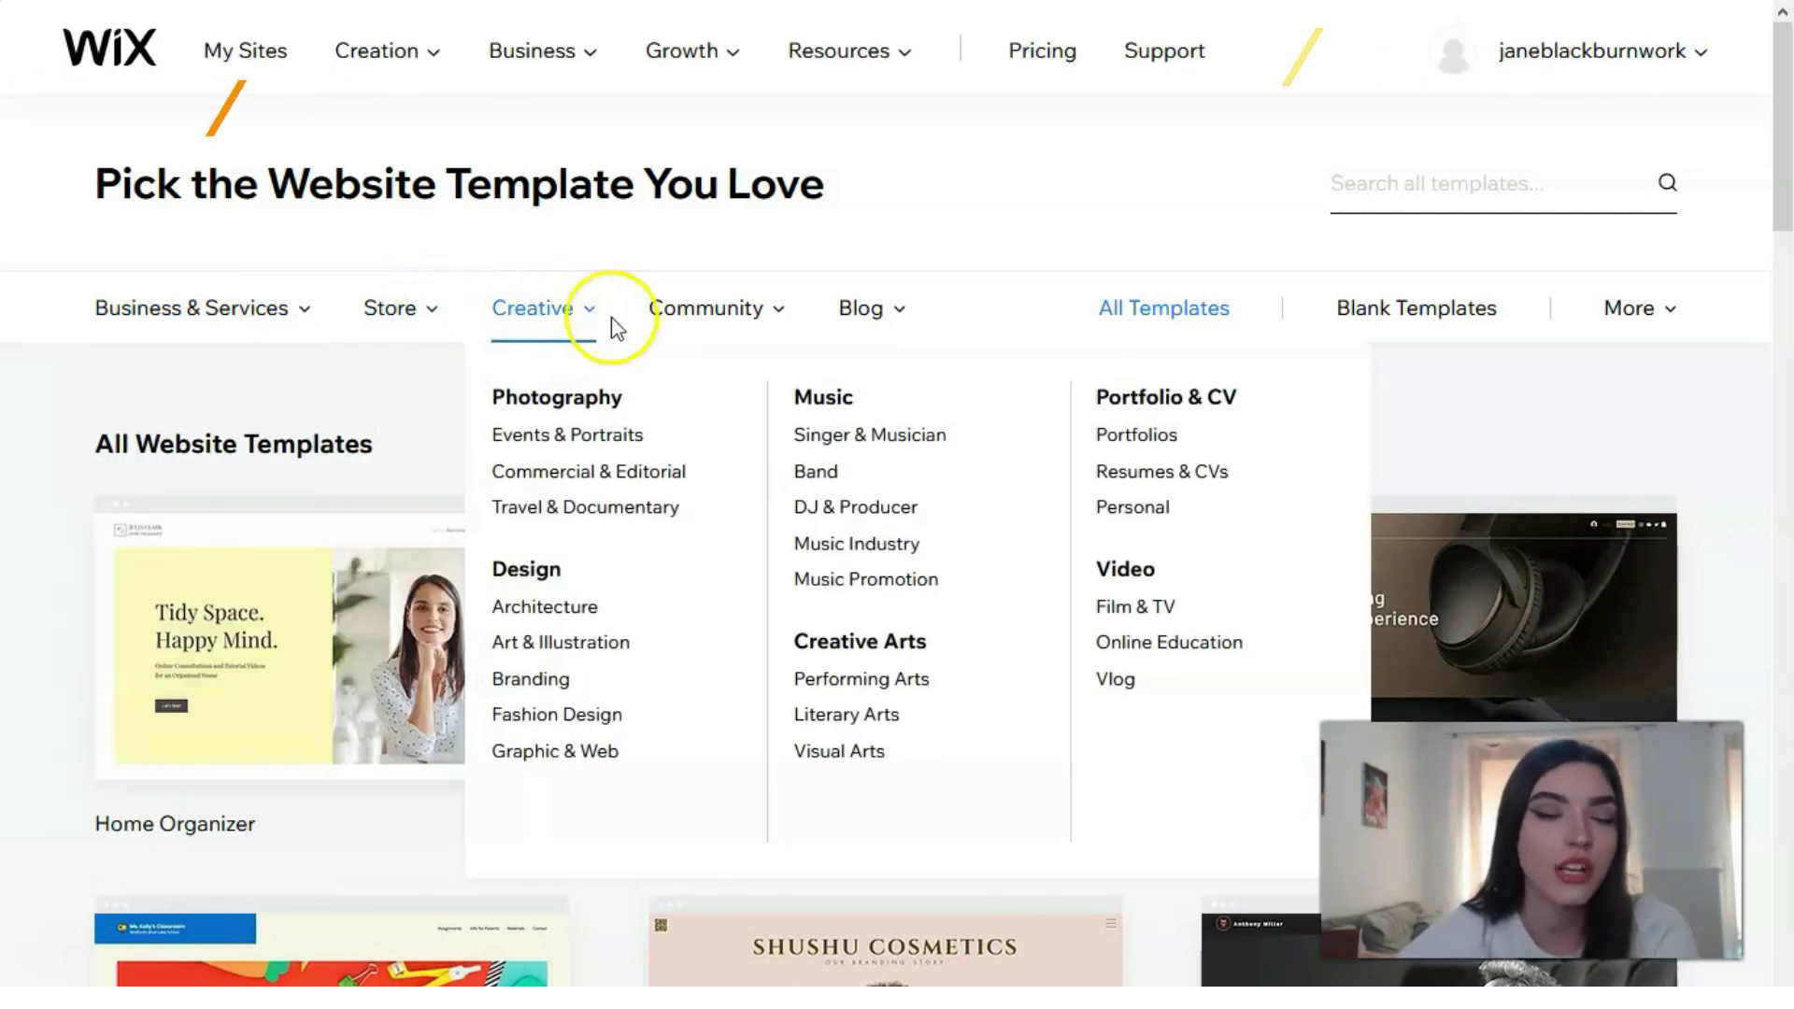
pyautogui.moveTo(873, 325)
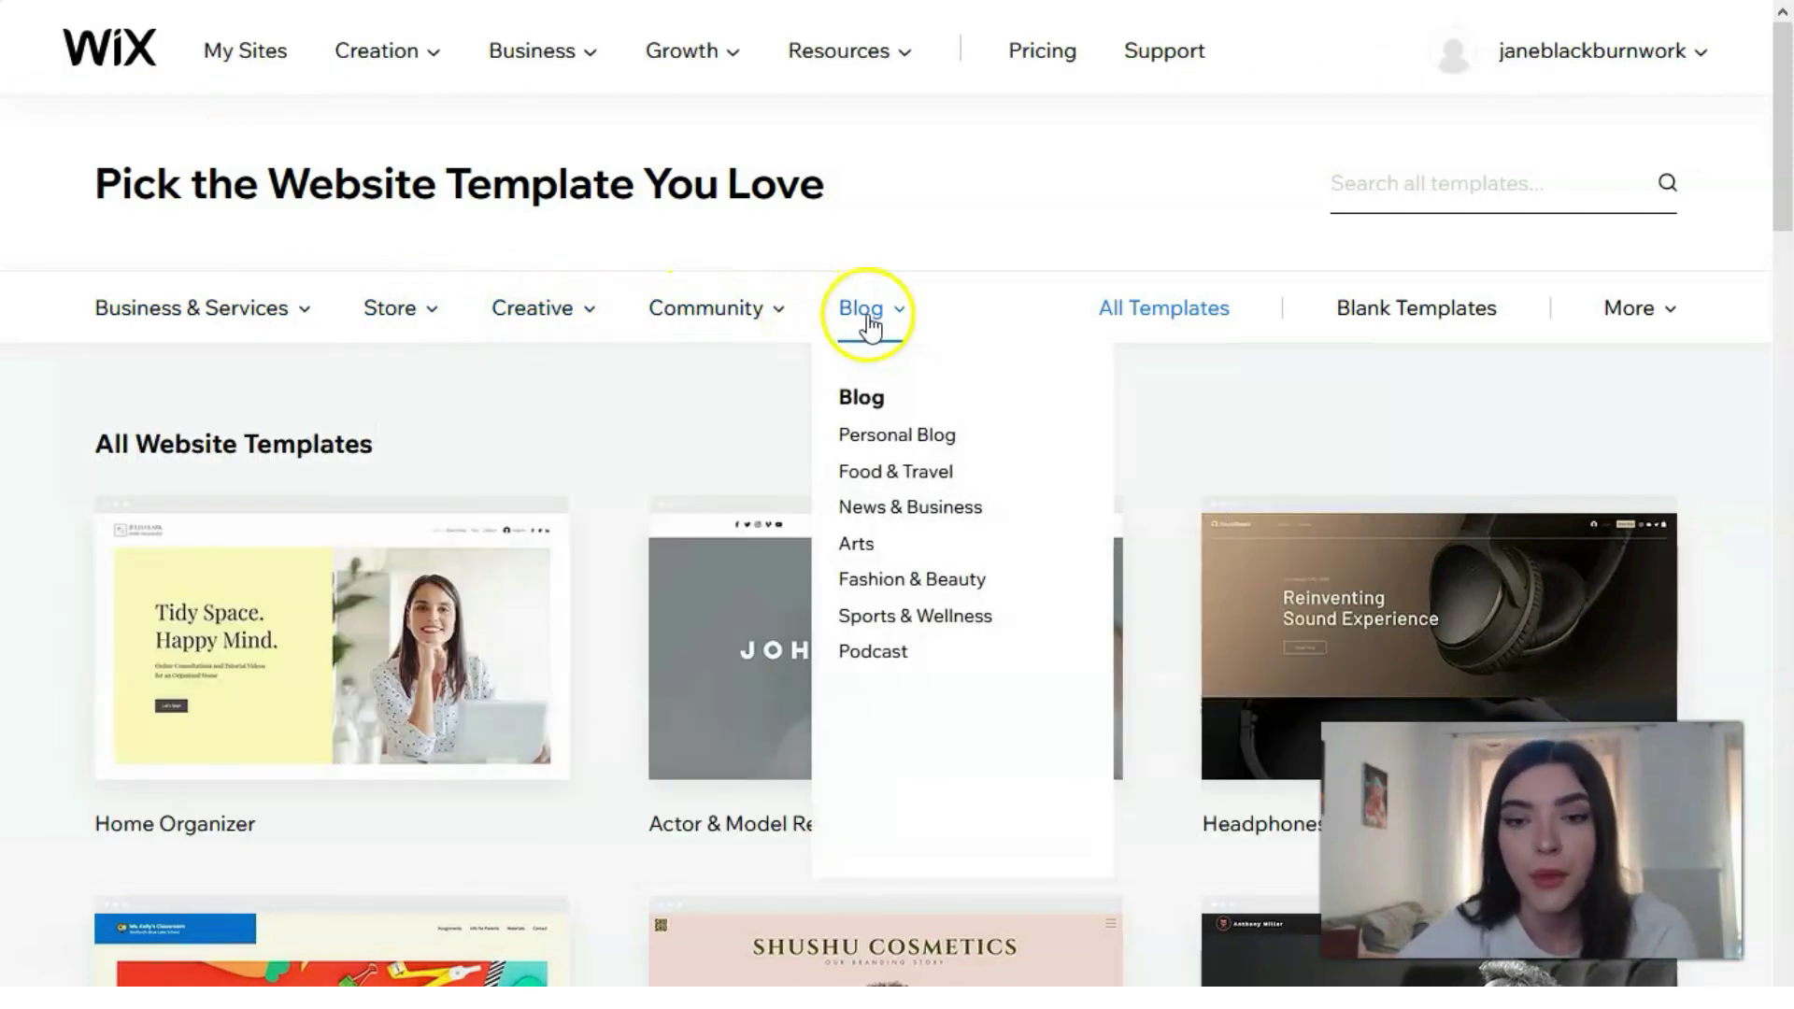
pyautogui.moveTo(286, 326)
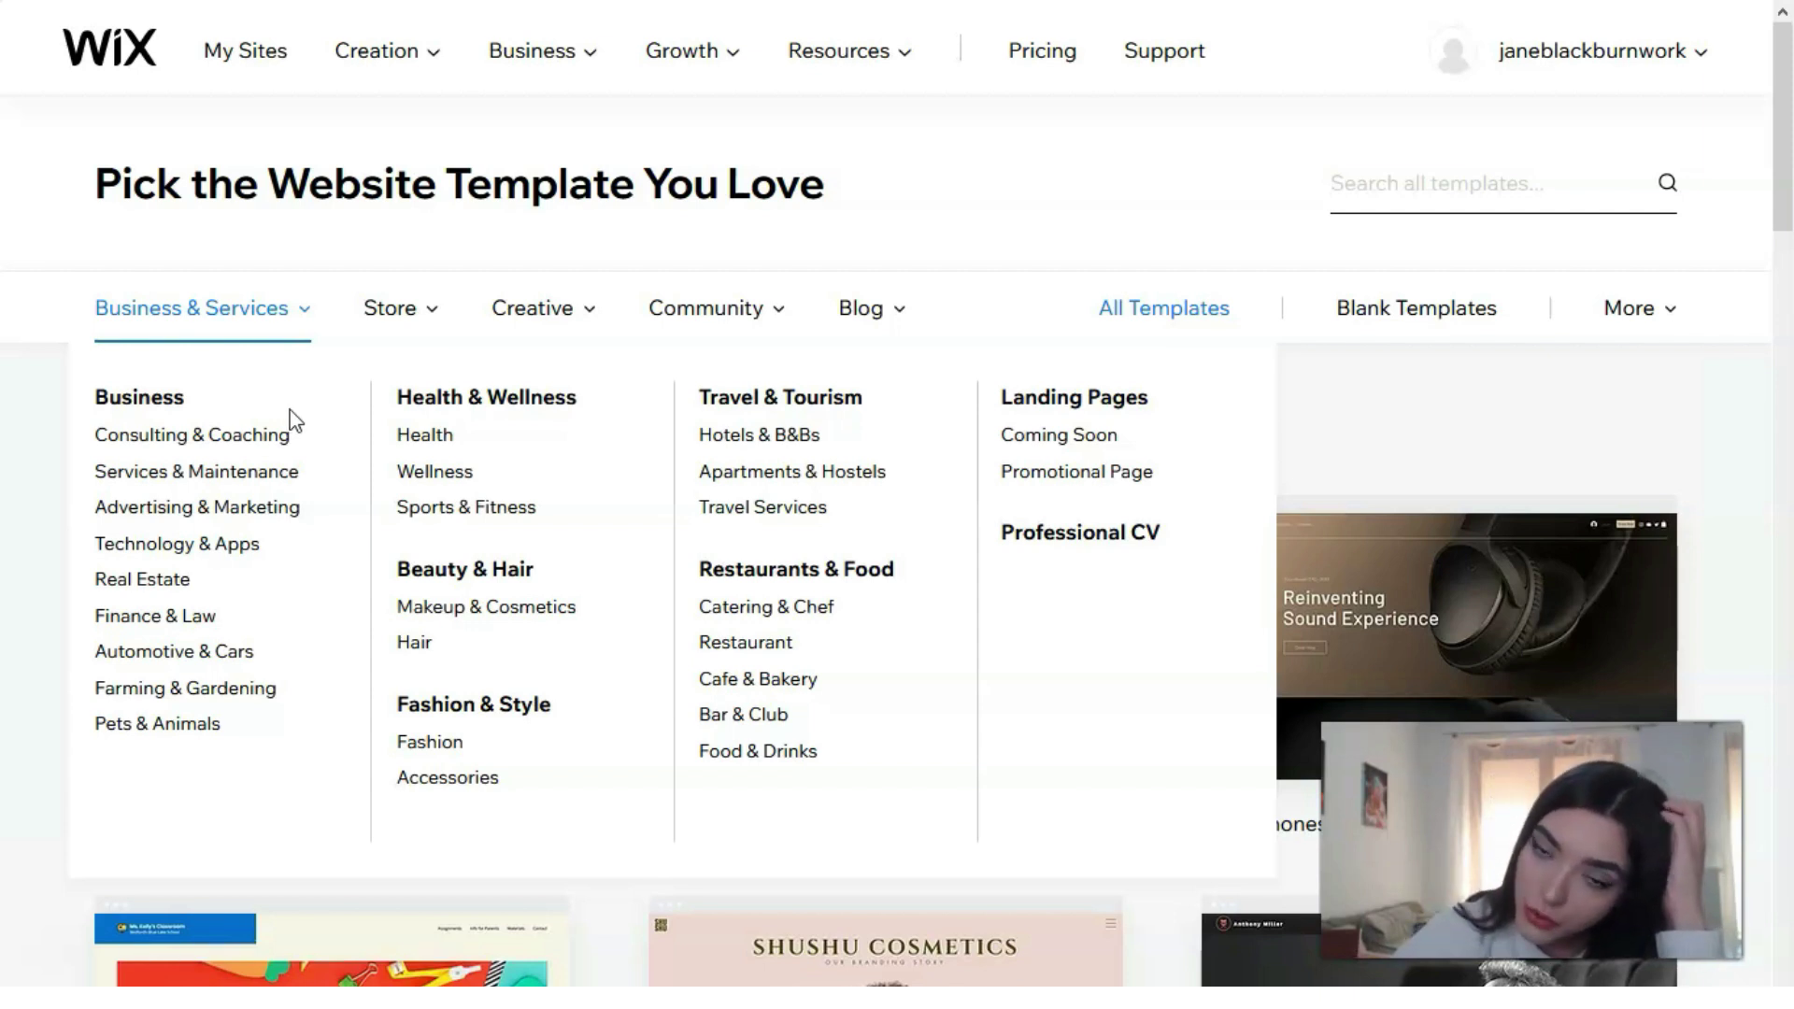
pyautogui.click(900, 323)
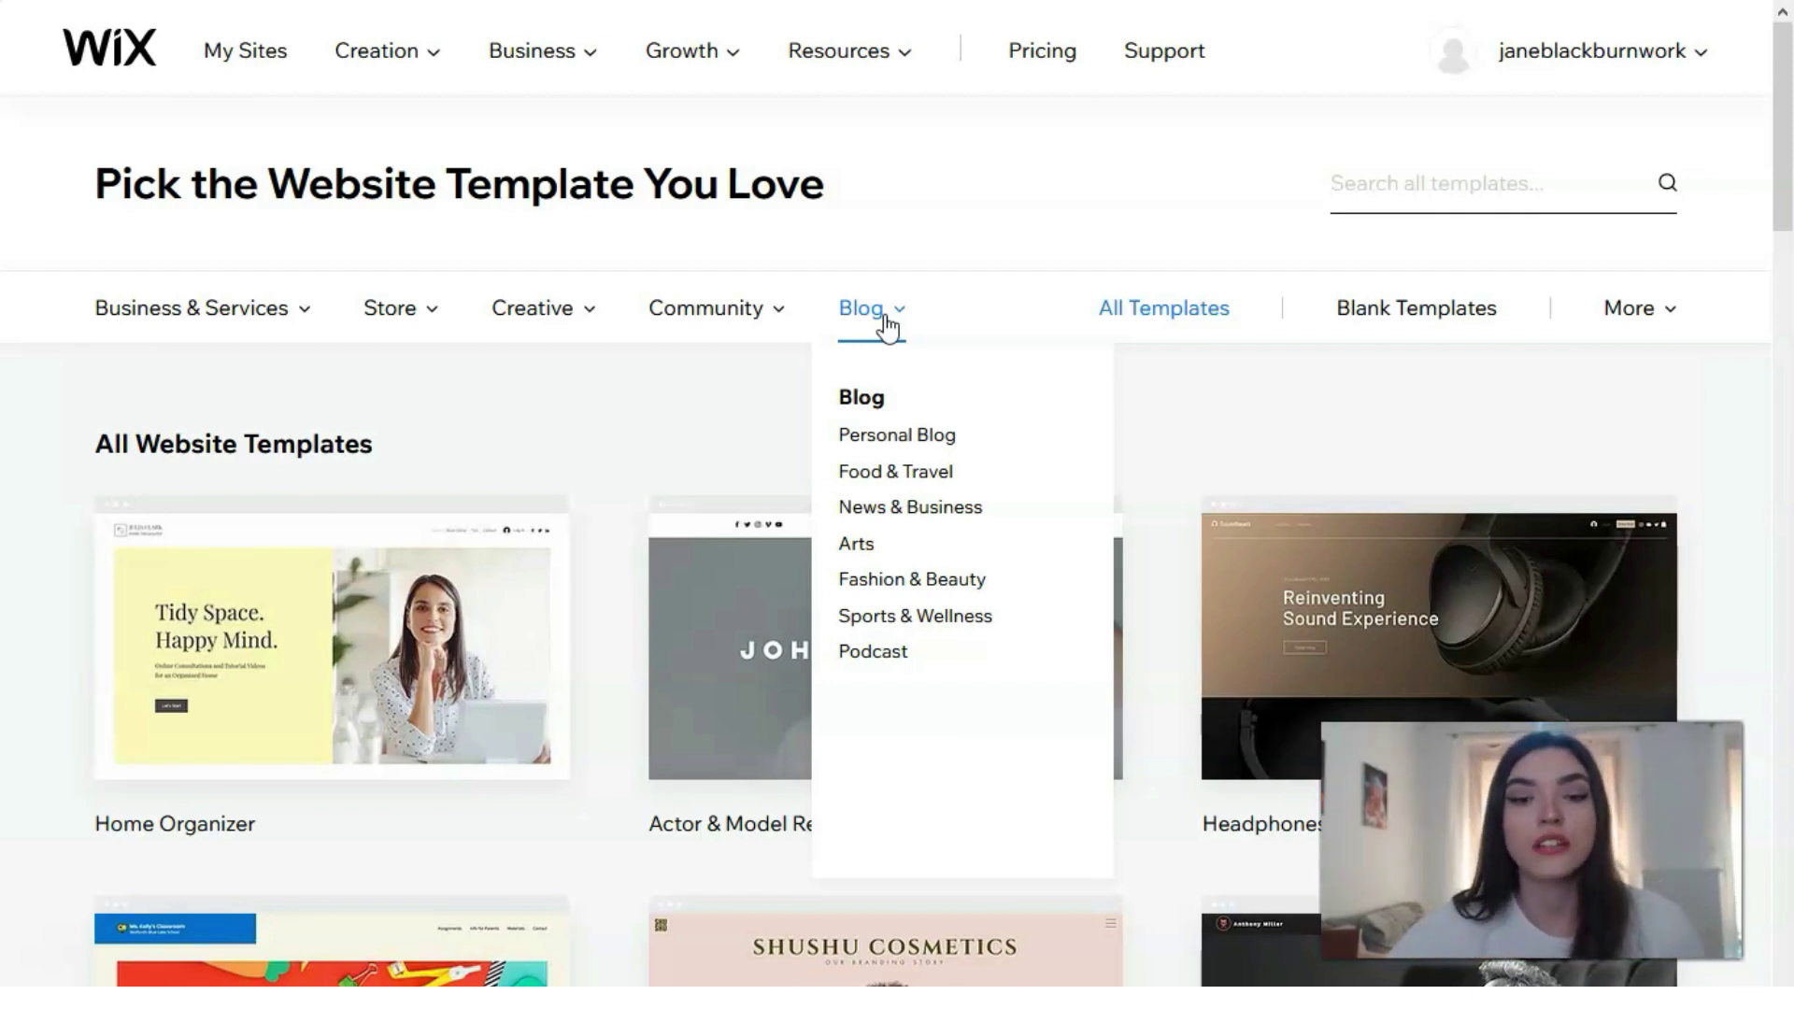
# Find the Tattoo Artist template in the gallery and open its full demo.
pyautogui.moveTo(457, 505)
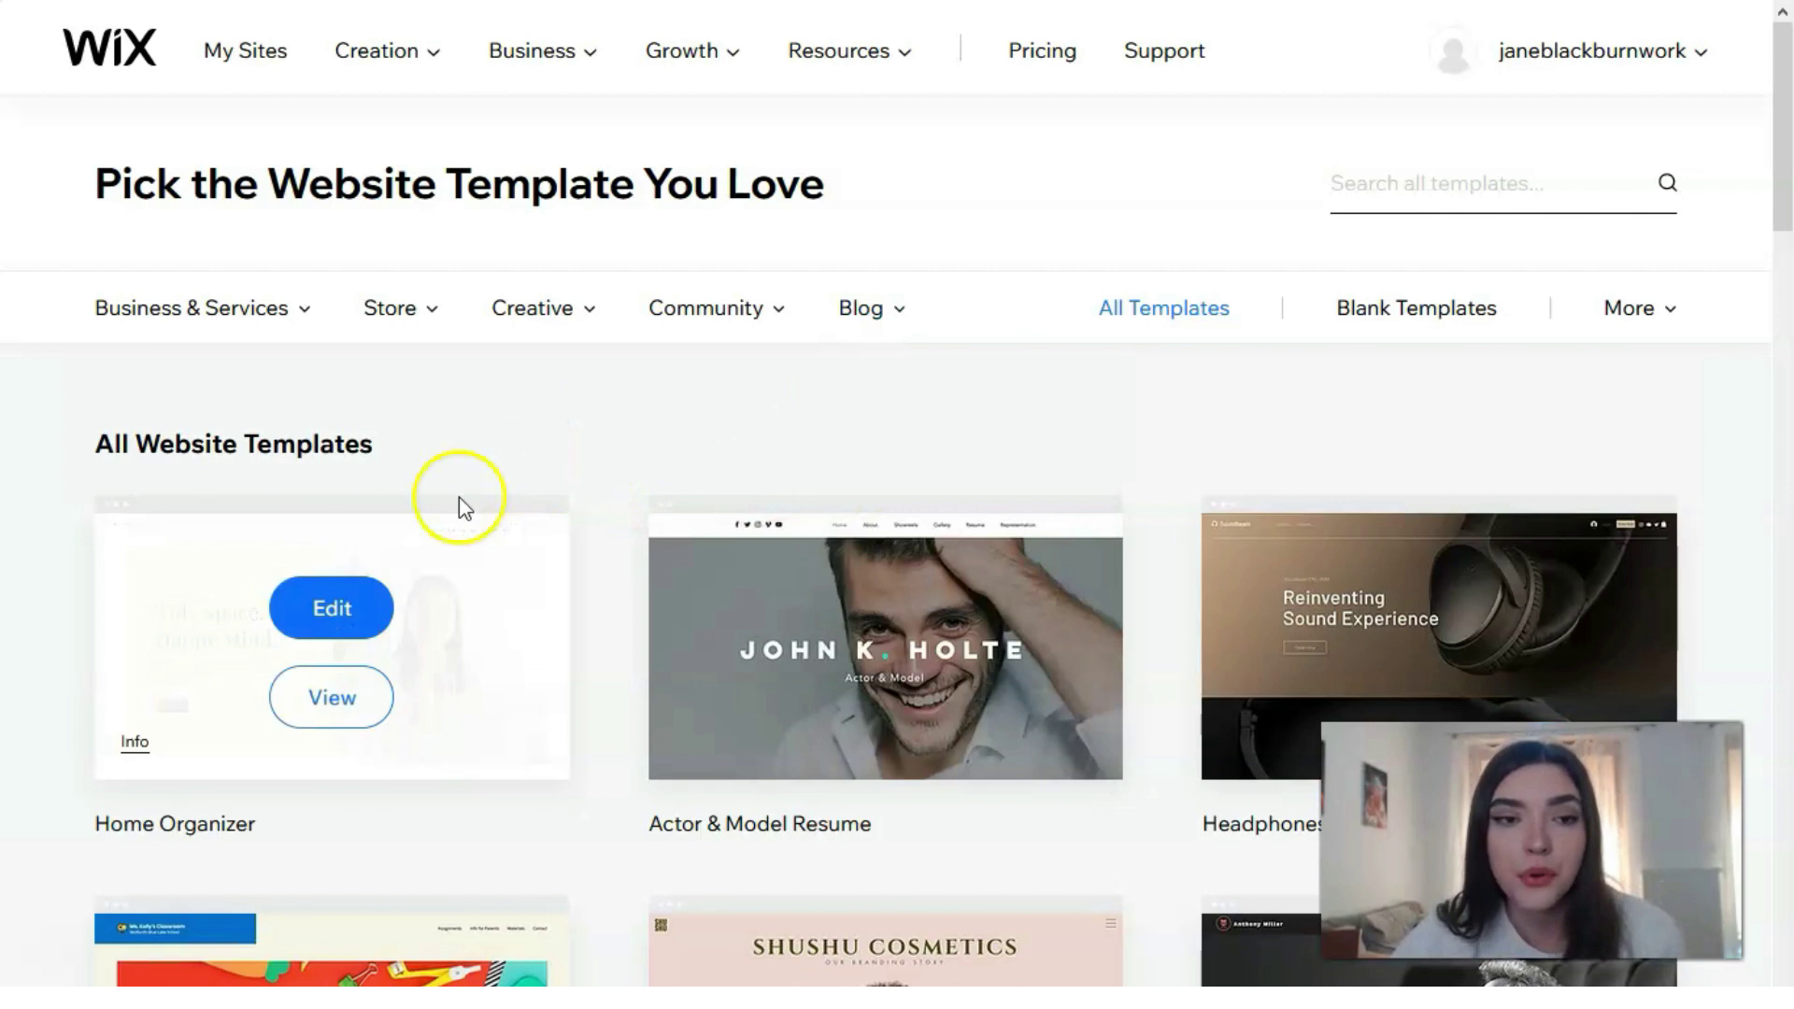
pyautogui.scroll(-8, 565, 474)
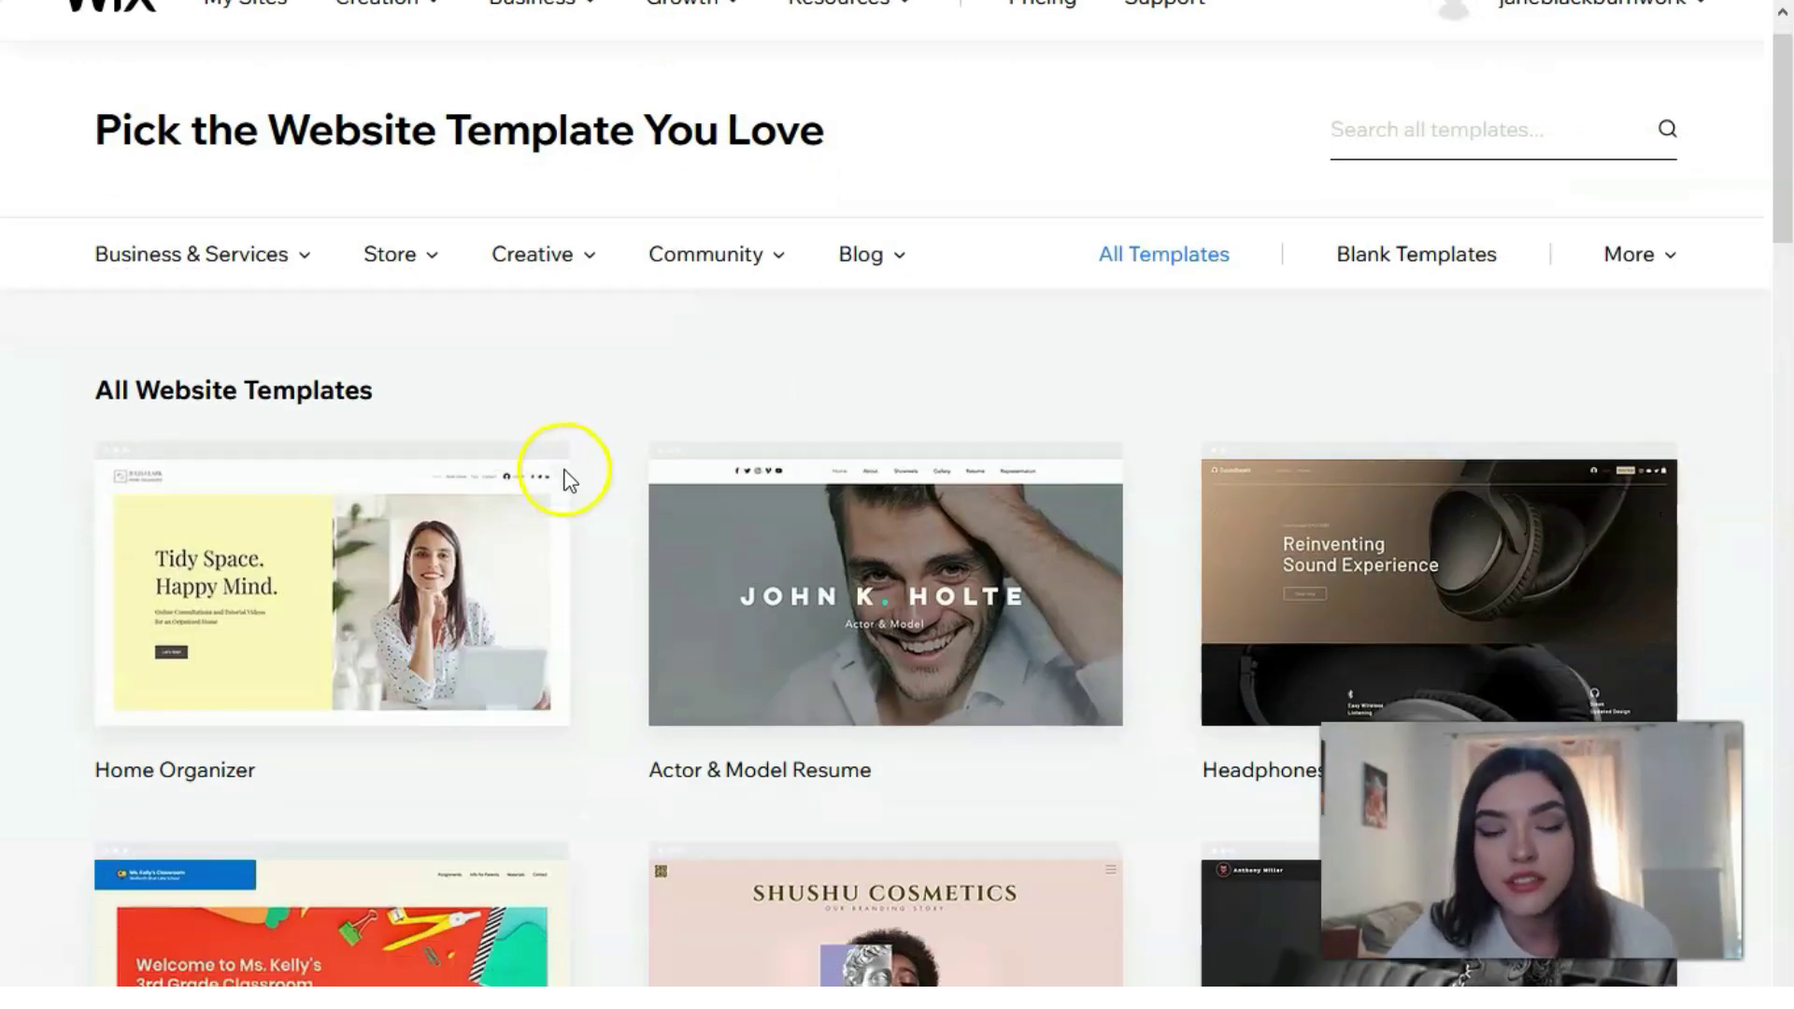
pyautogui.scroll(-10, 560, 479)
pyautogui.scroll(6, 563, 478)
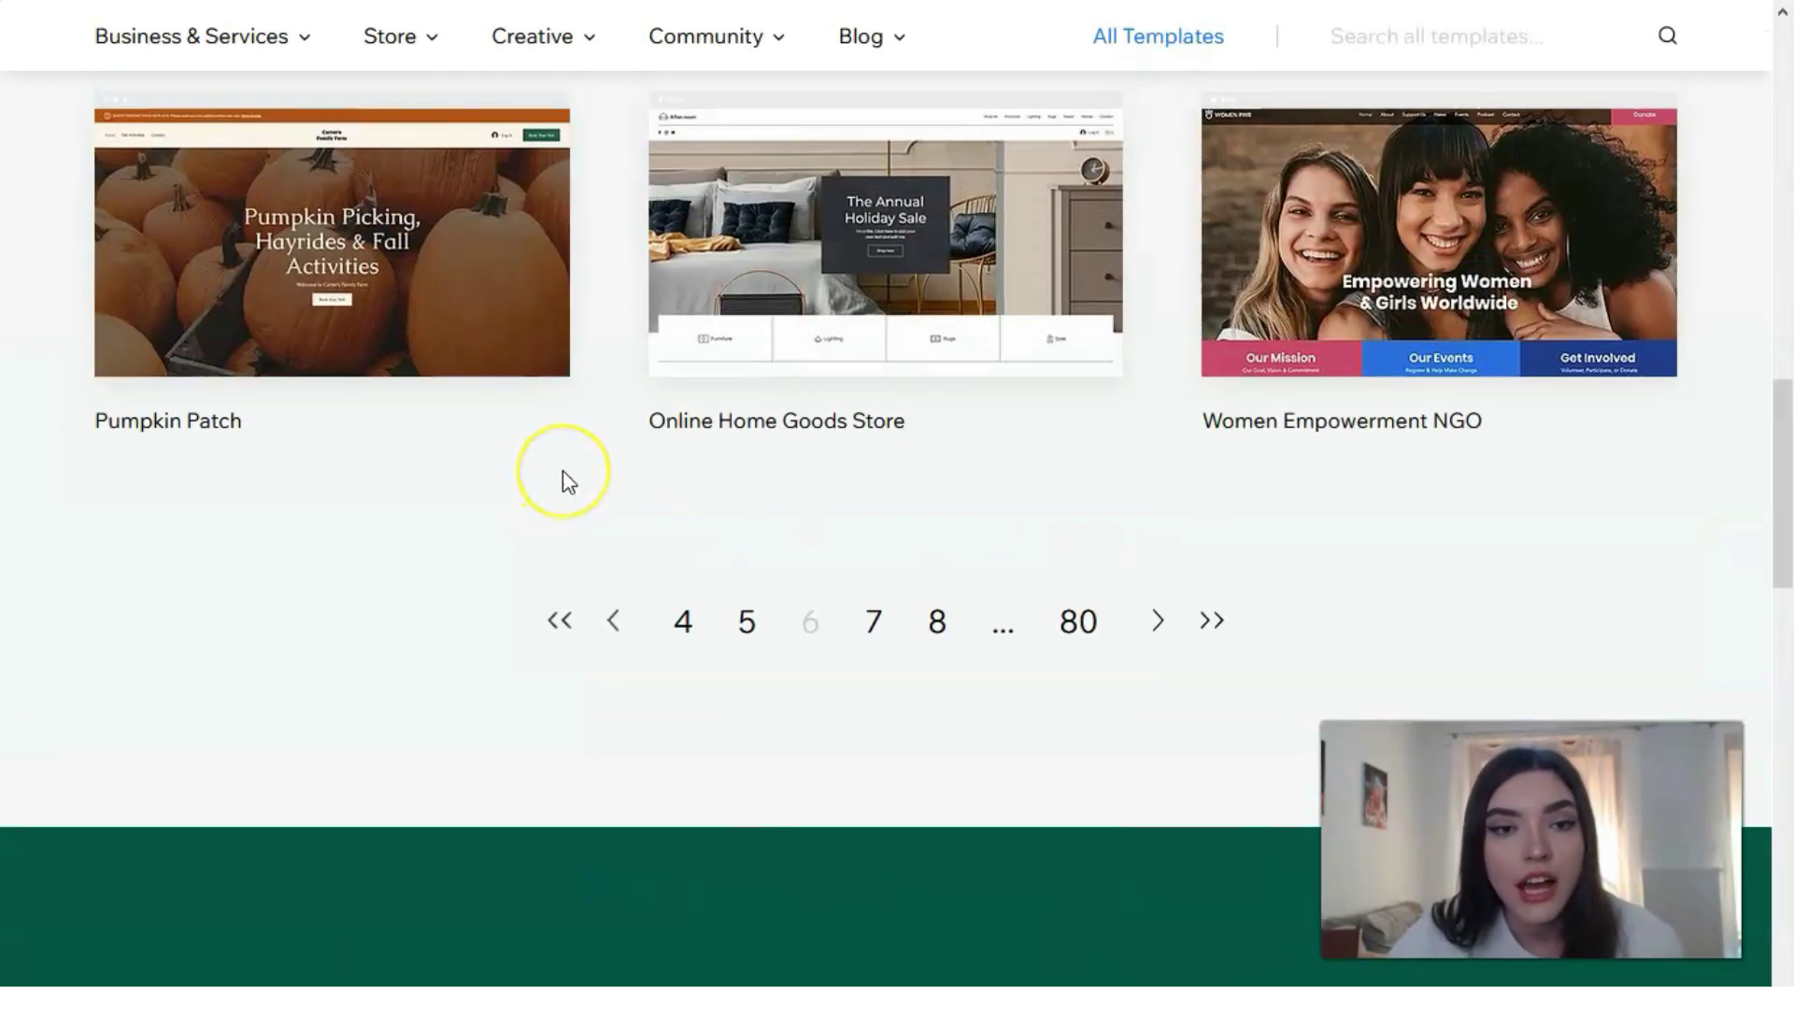
pyautogui.scroll(4, 564, 481)
pyautogui.scroll(-1, 564, 480)
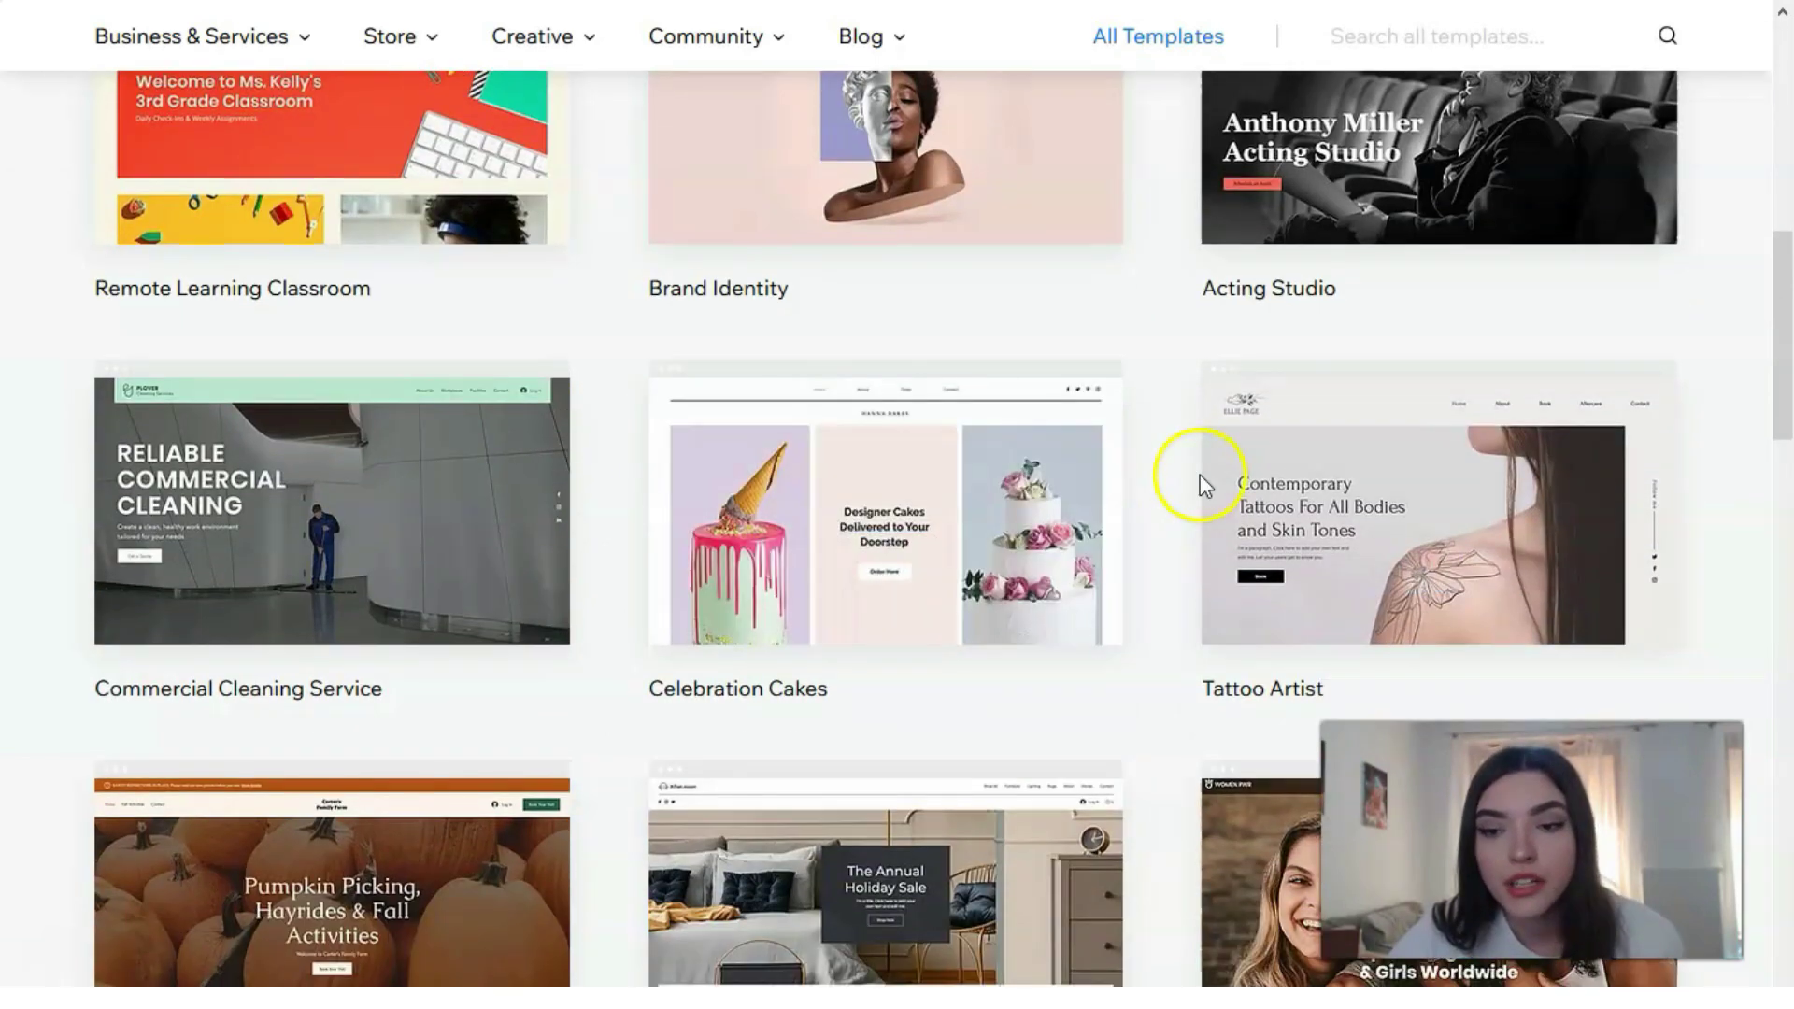
pyautogui.moveTo(1463, 549)
pyautogui.click(1460, 566)
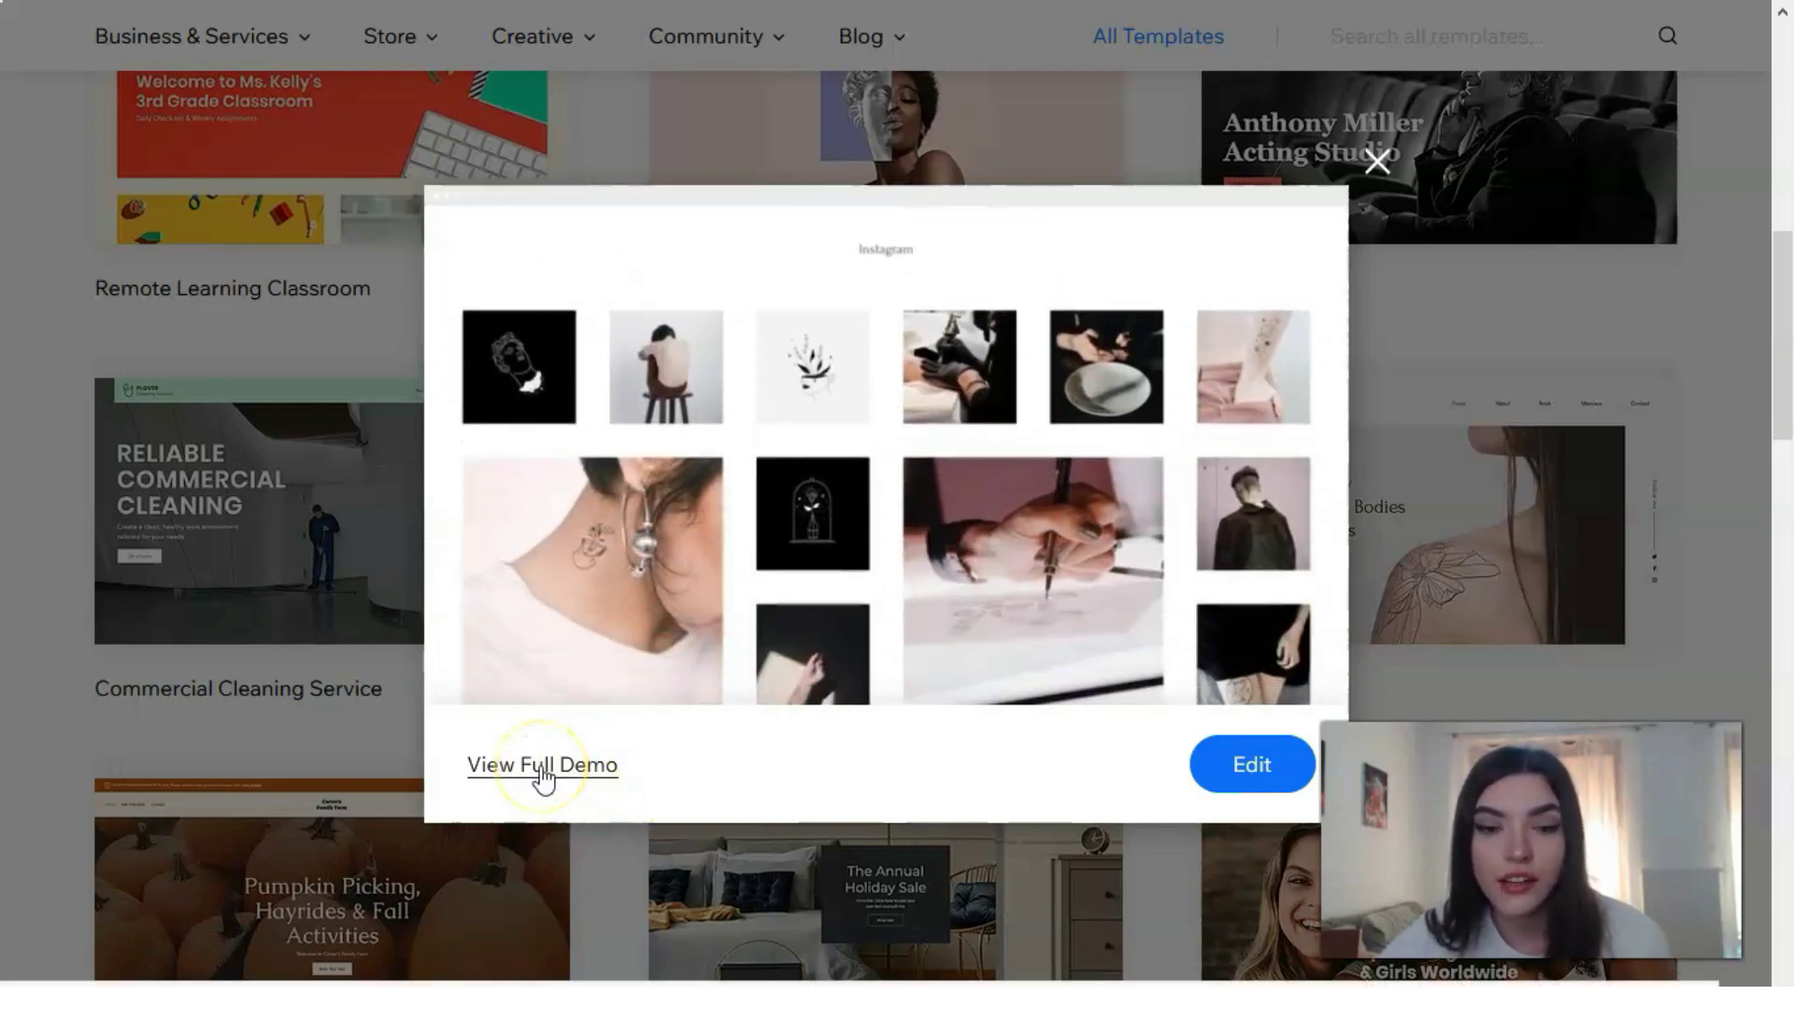
pyautogui.click(542, 772)
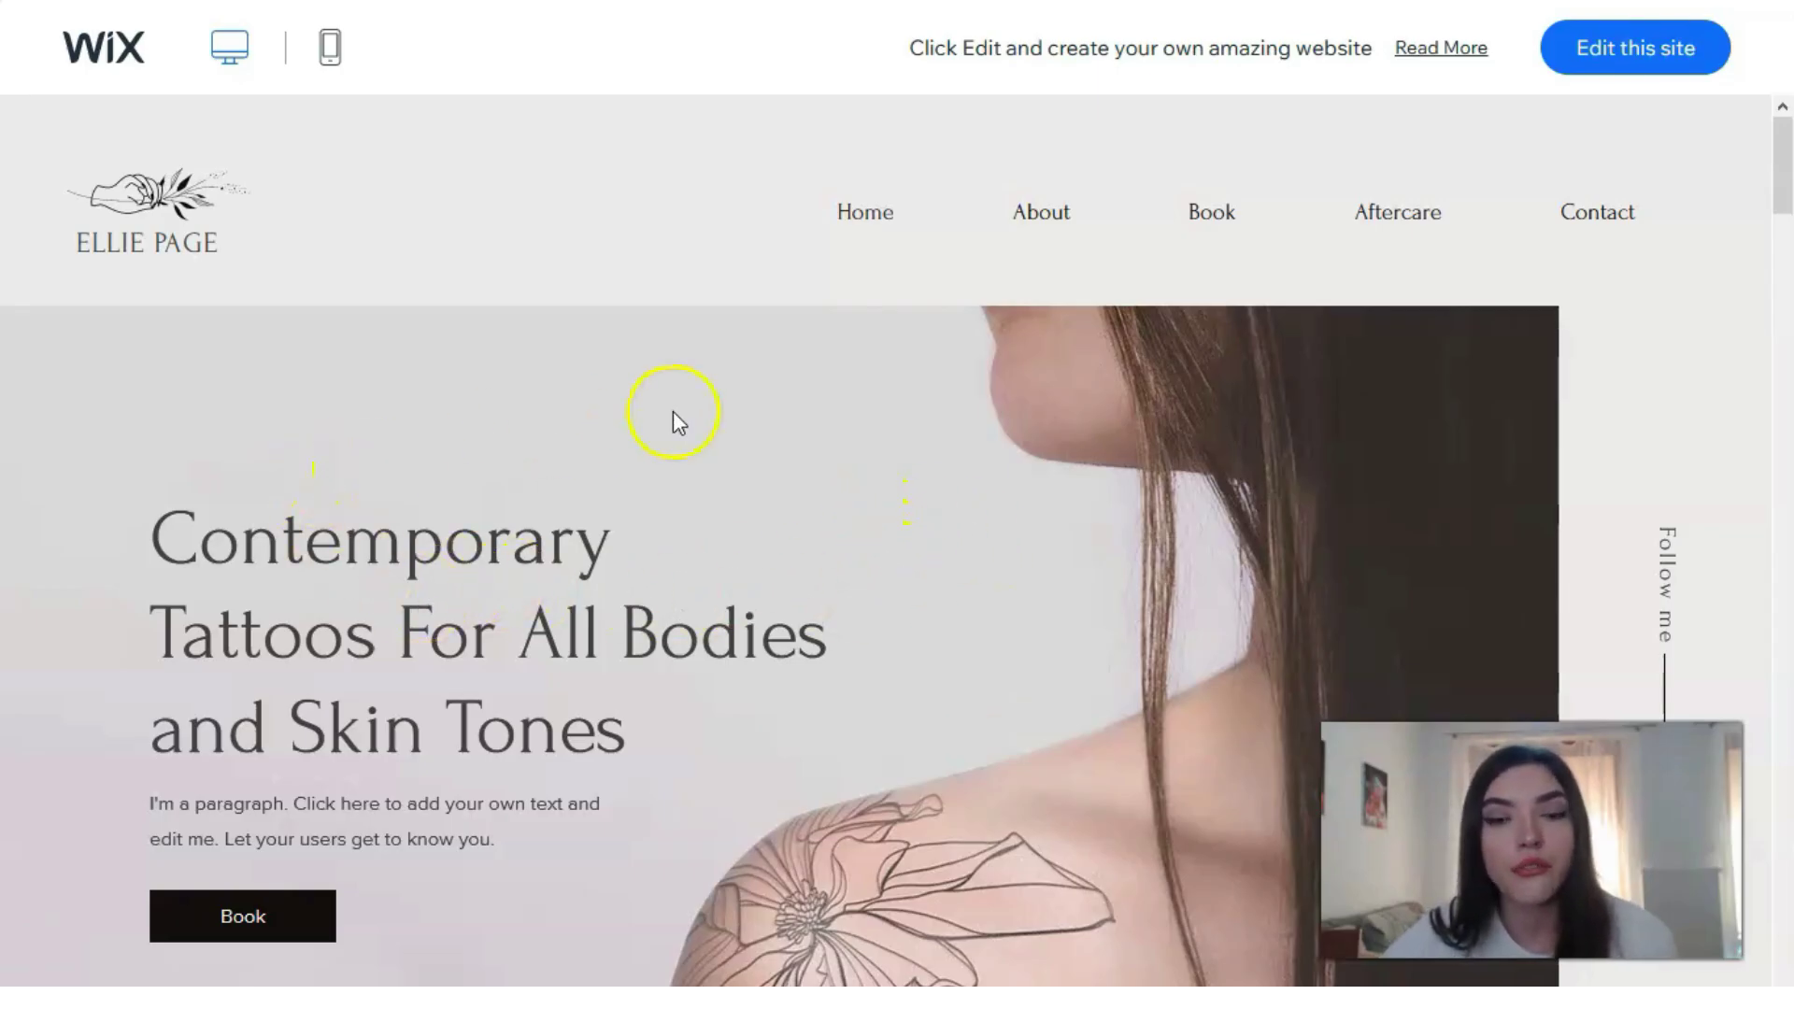
# Review the whole Tattoo Artist demo page, from the header through the galleries and About Me section to the contact footer.
pyautogui.scroll(-8, 841, 417)
pyautogui.scroll(-10, 841, 468)
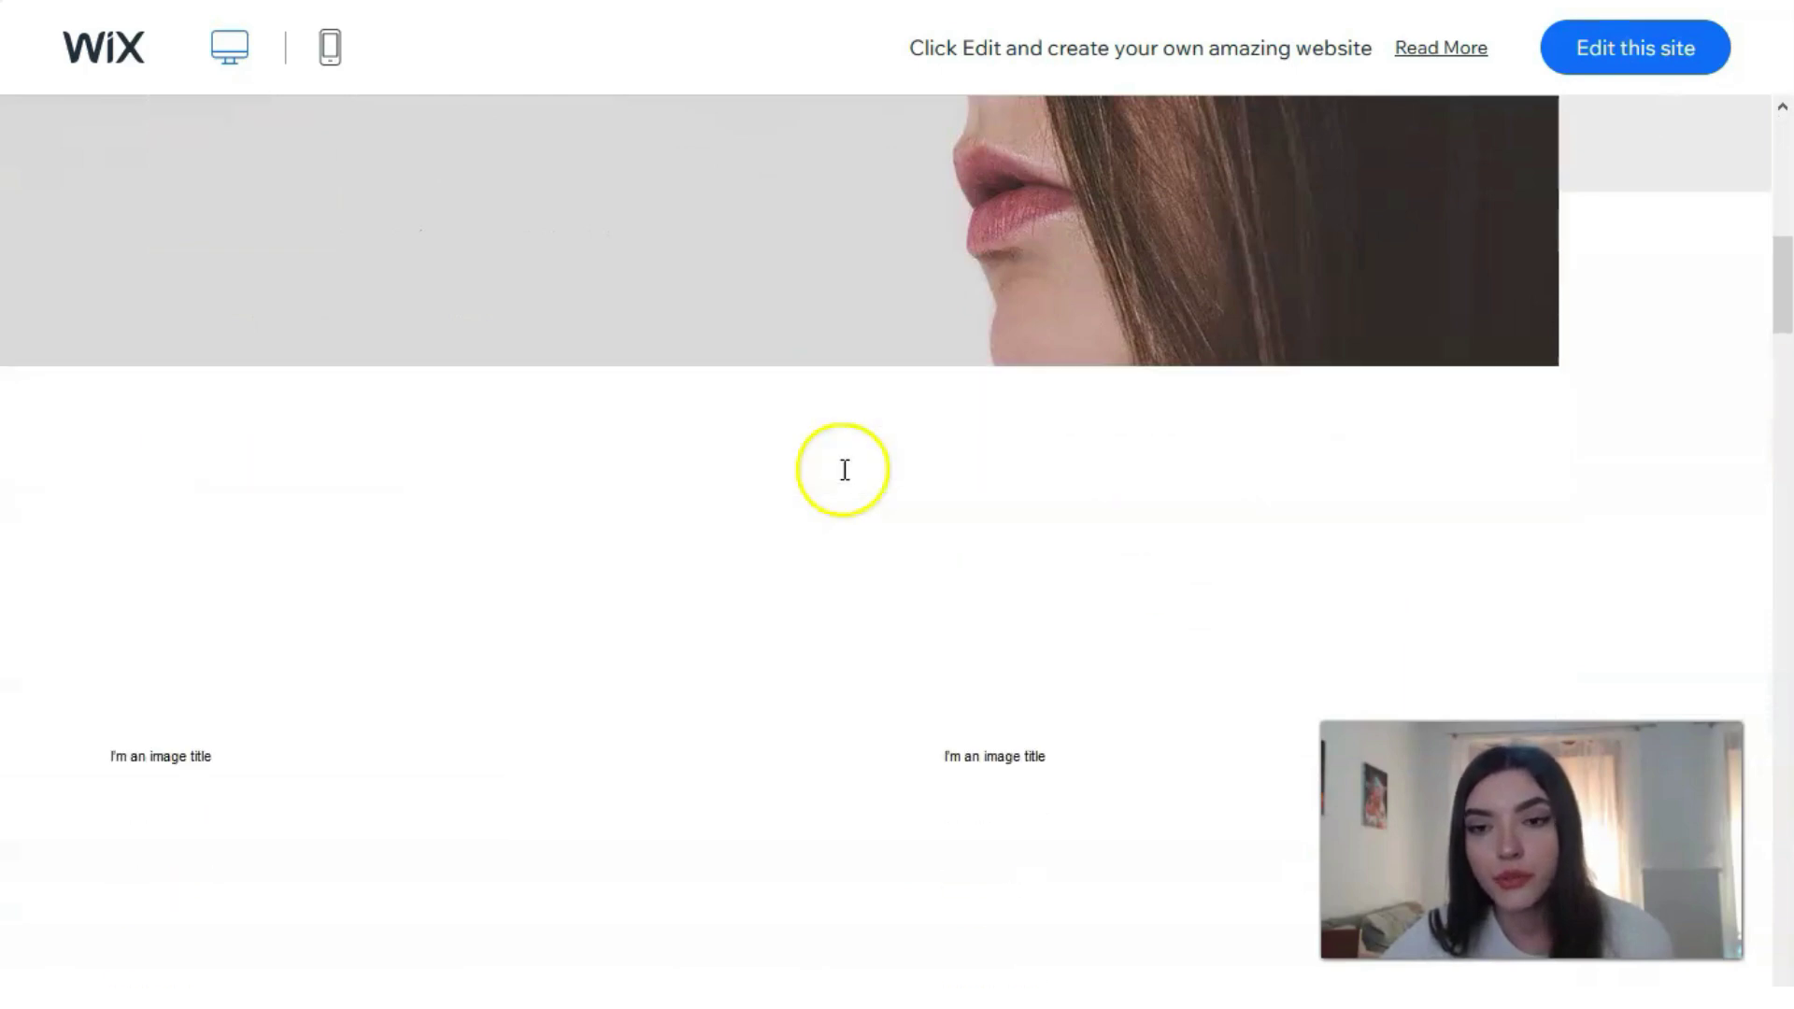
pyautogui.scroll(-10, 850, 495)
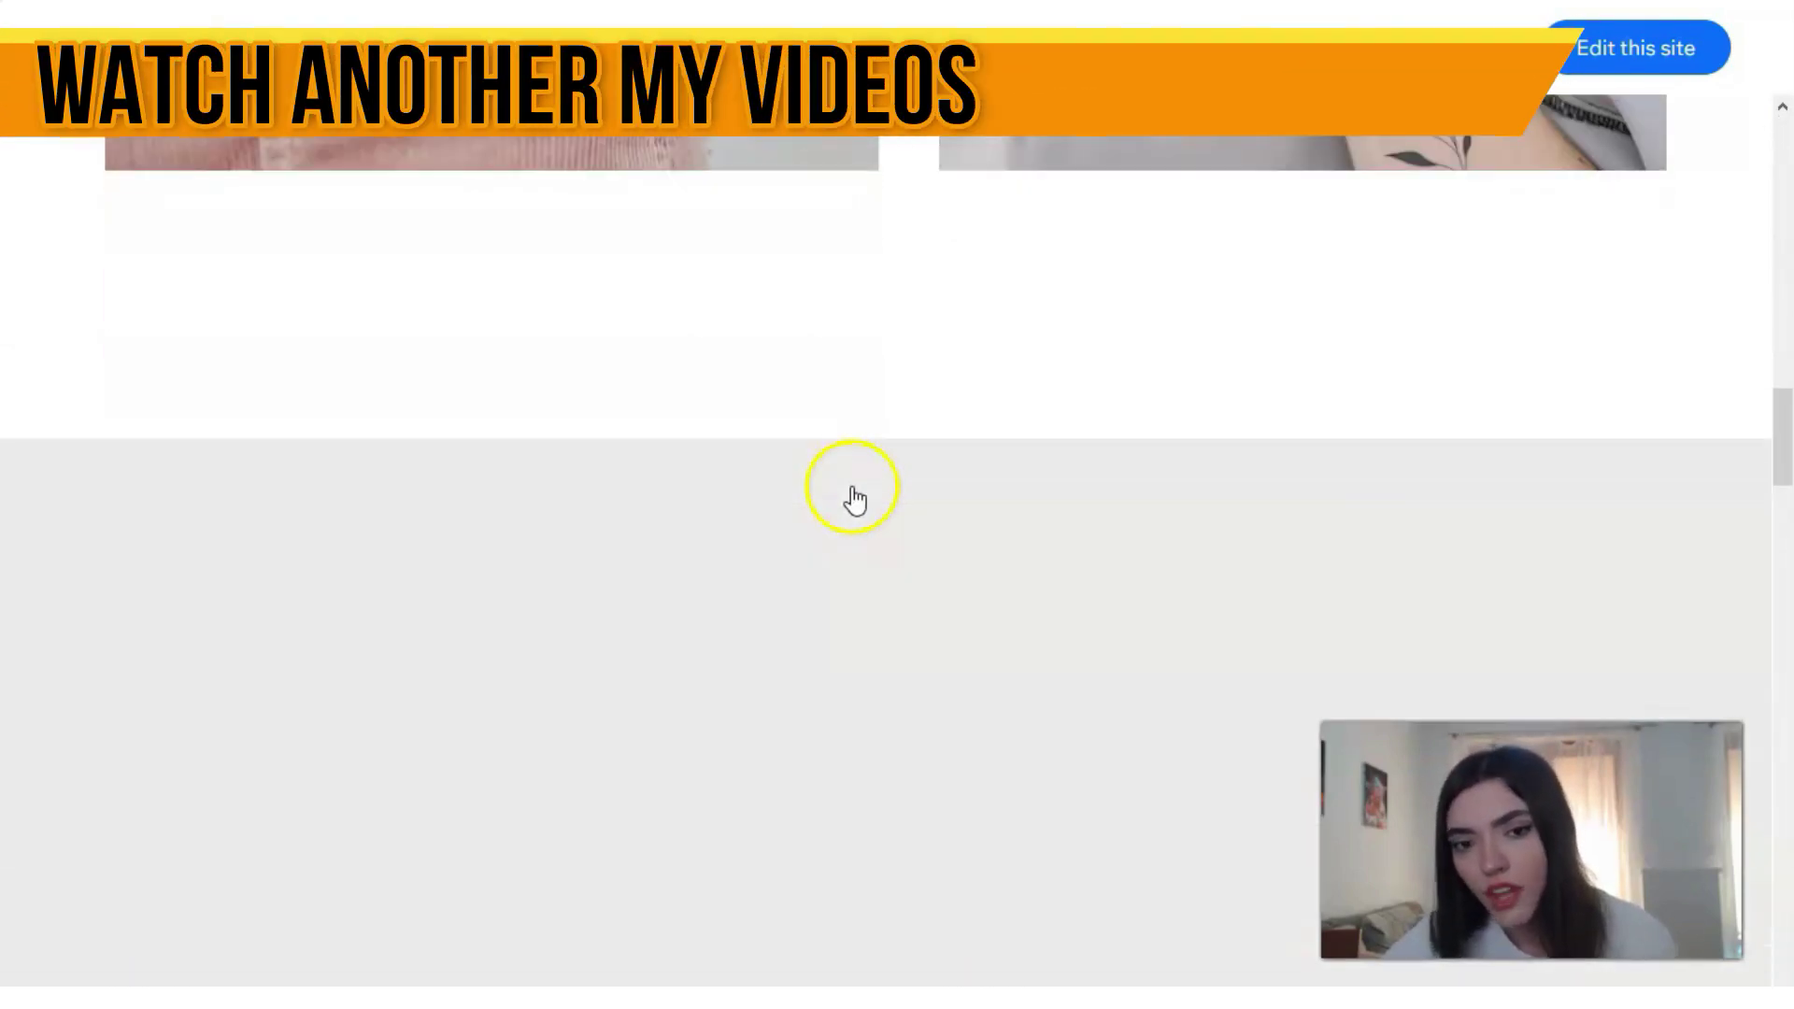
pyautogui.scroll(-10, 836, 495)
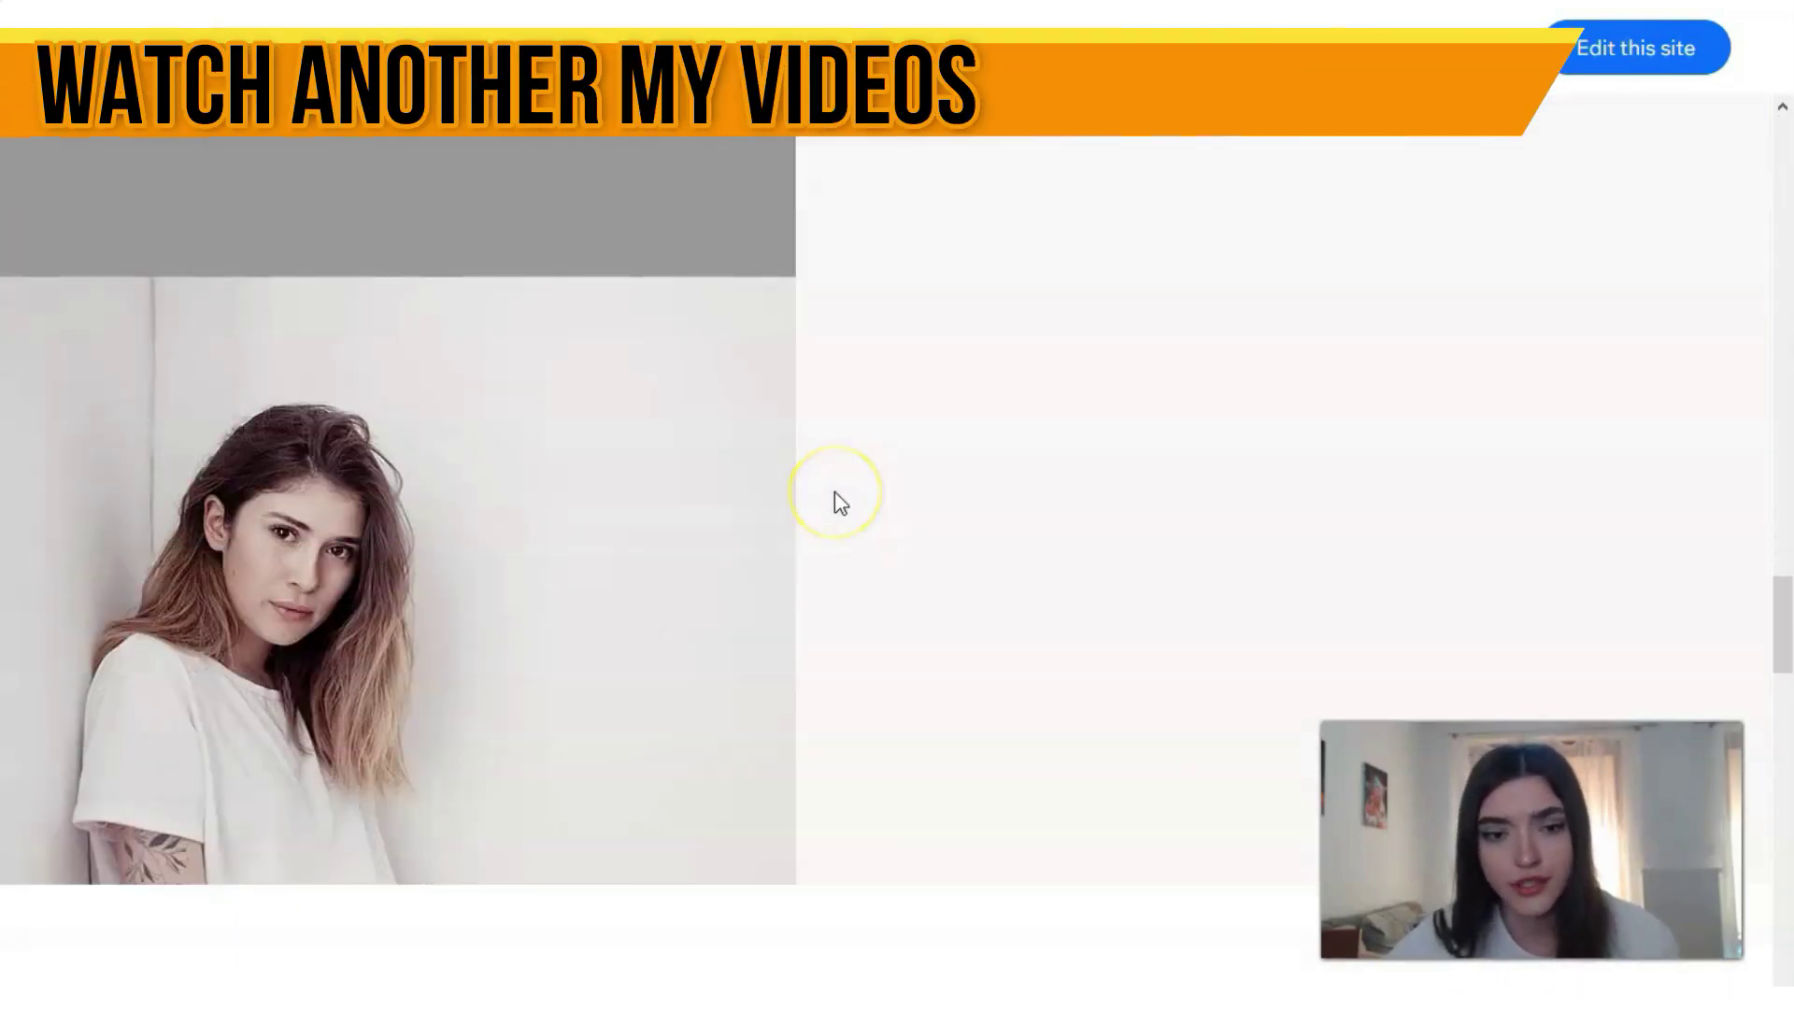
pyautogui.scroll(-3, 822, 500)
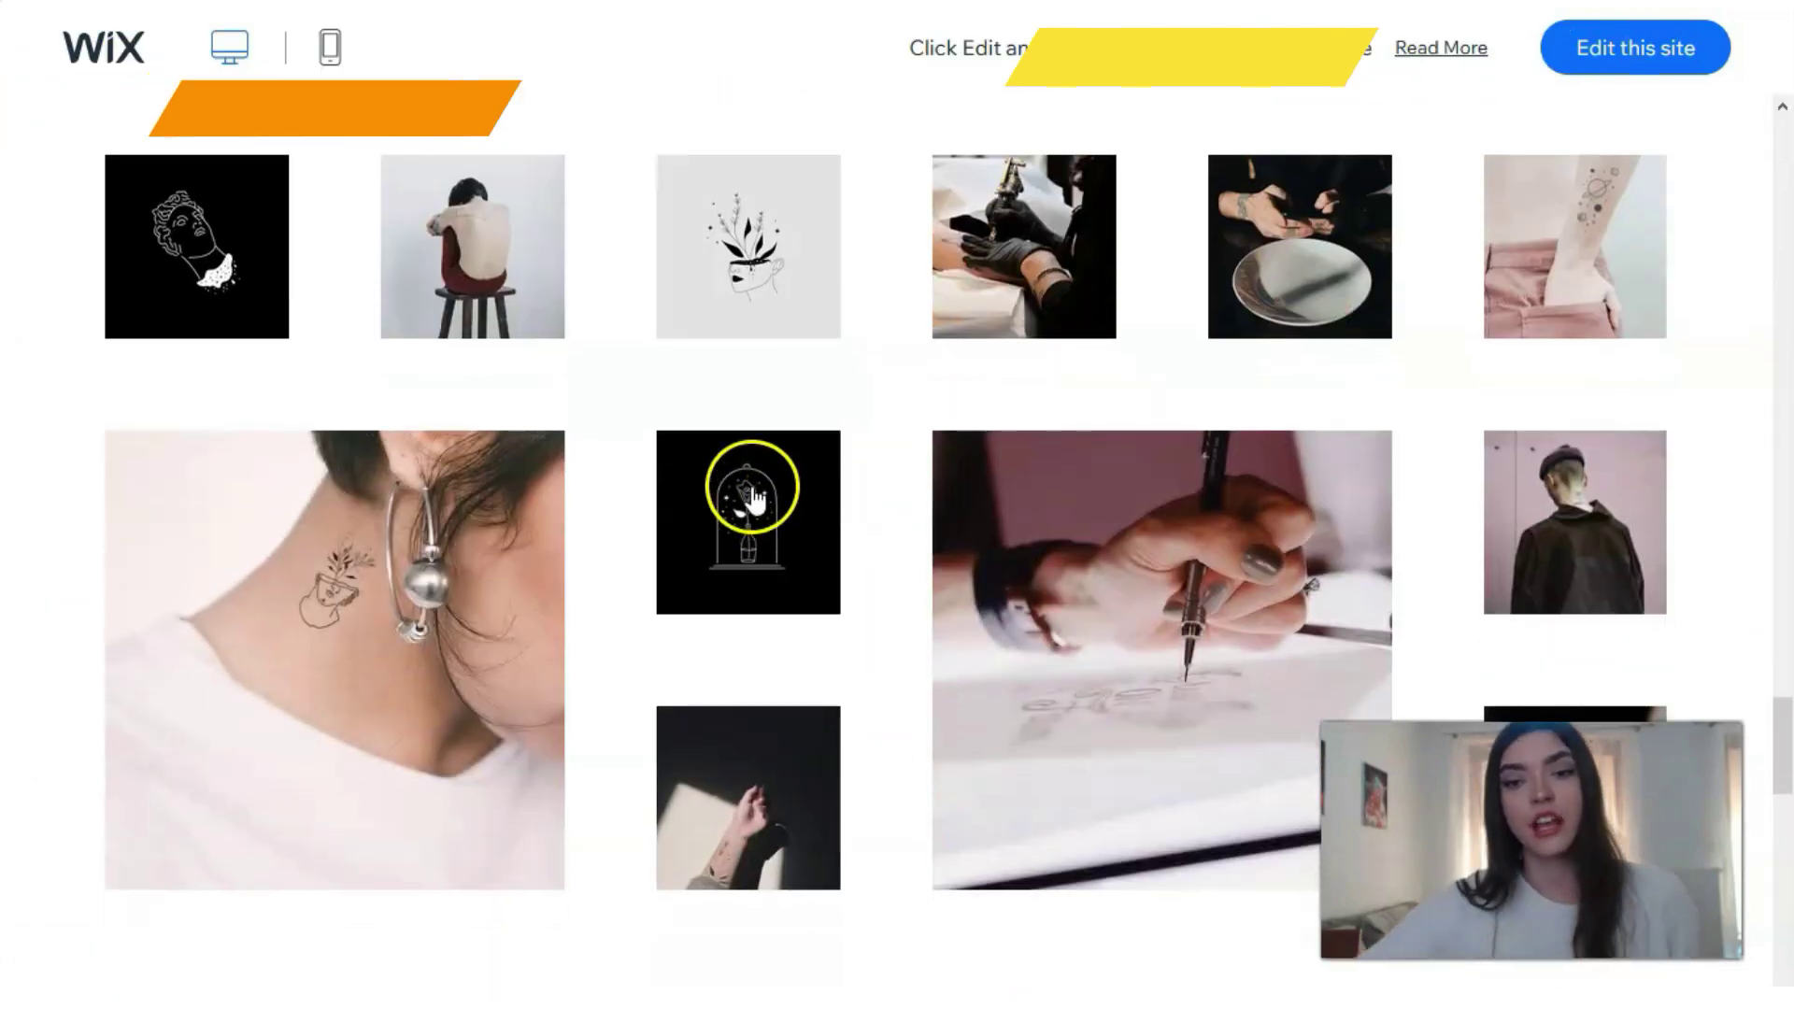
pyautogui.scroll(-10, 836, 549)
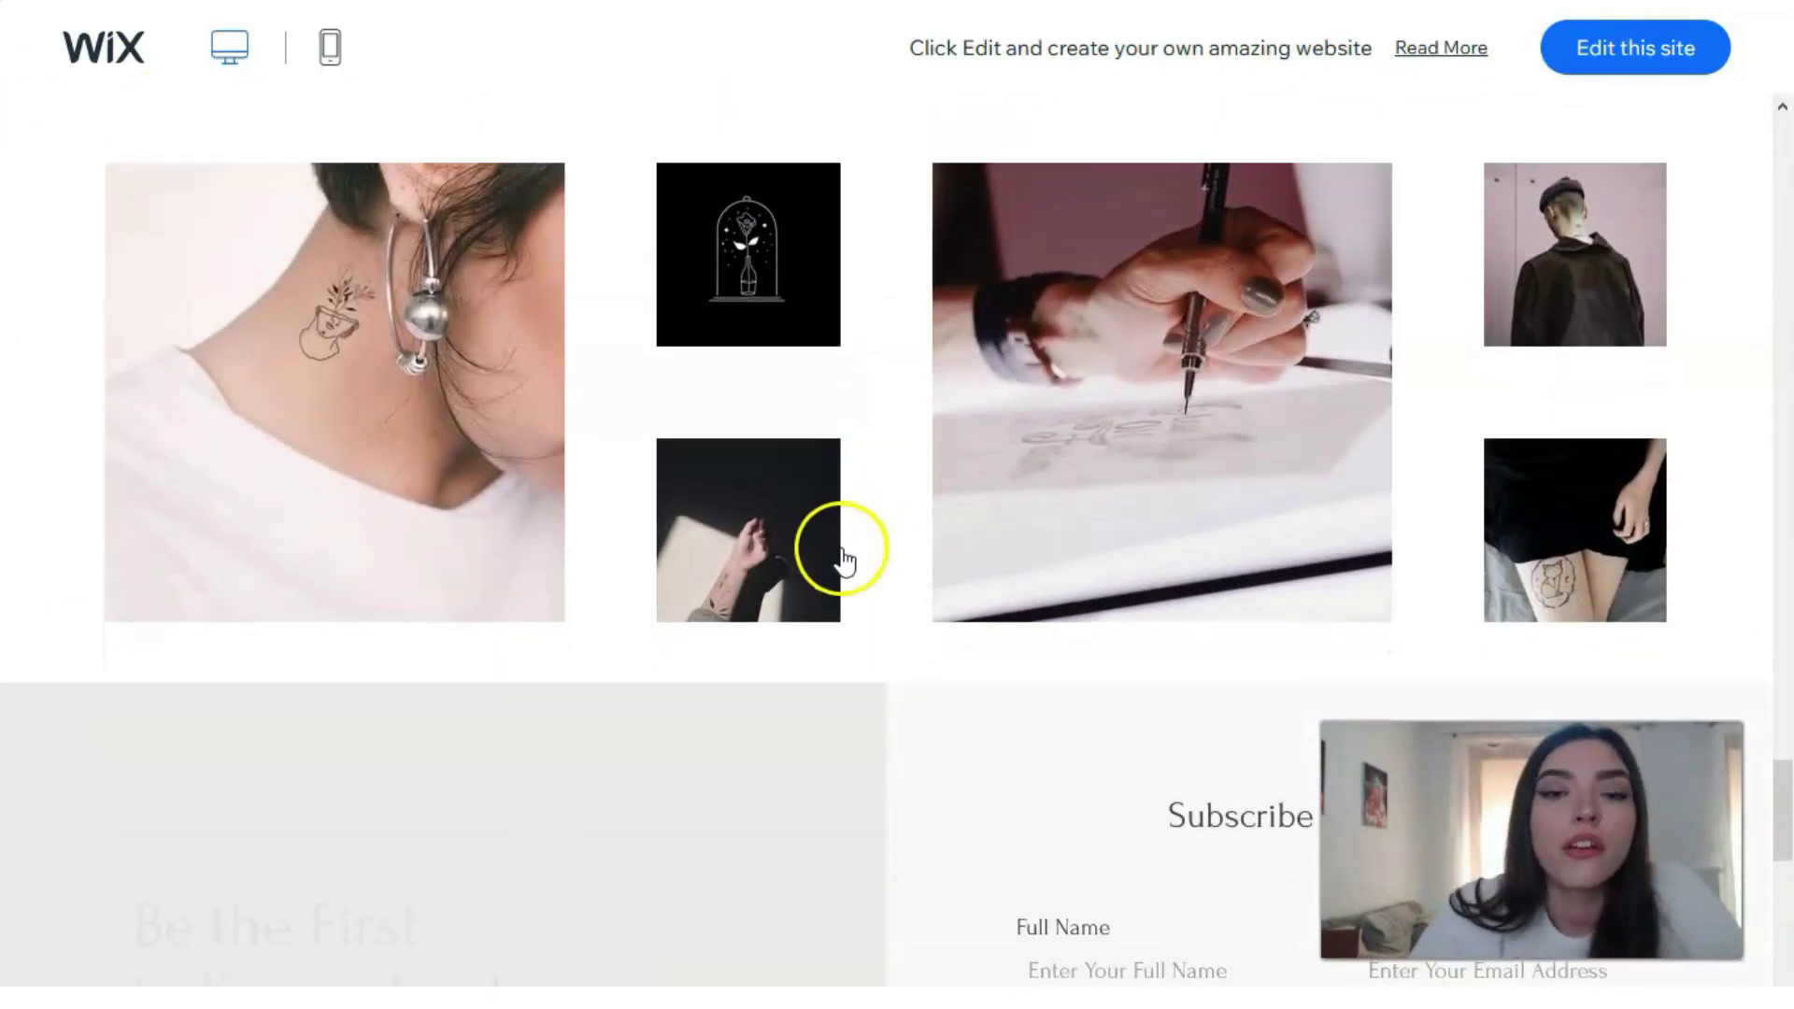
pyautogui.scroll(-3, 822, 542)
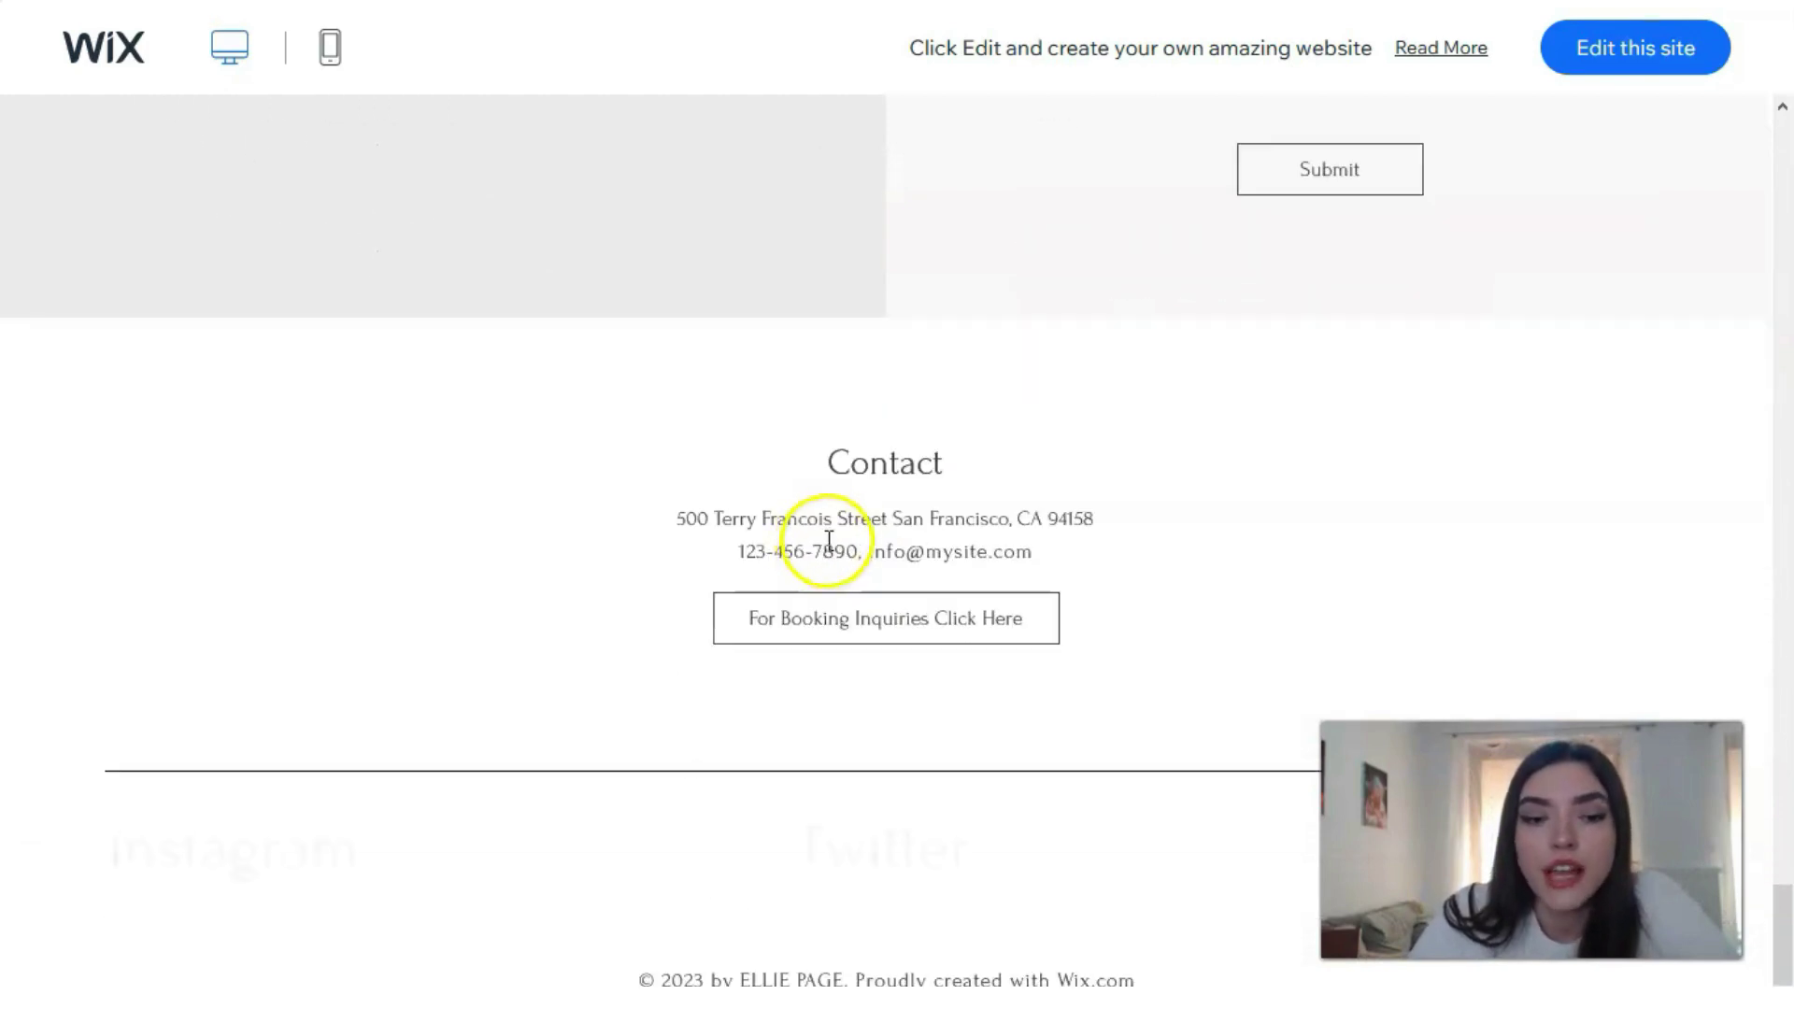
pyautogui.scroll(15, 828, 529)
pyautogui.scroll(20, 845, 542)
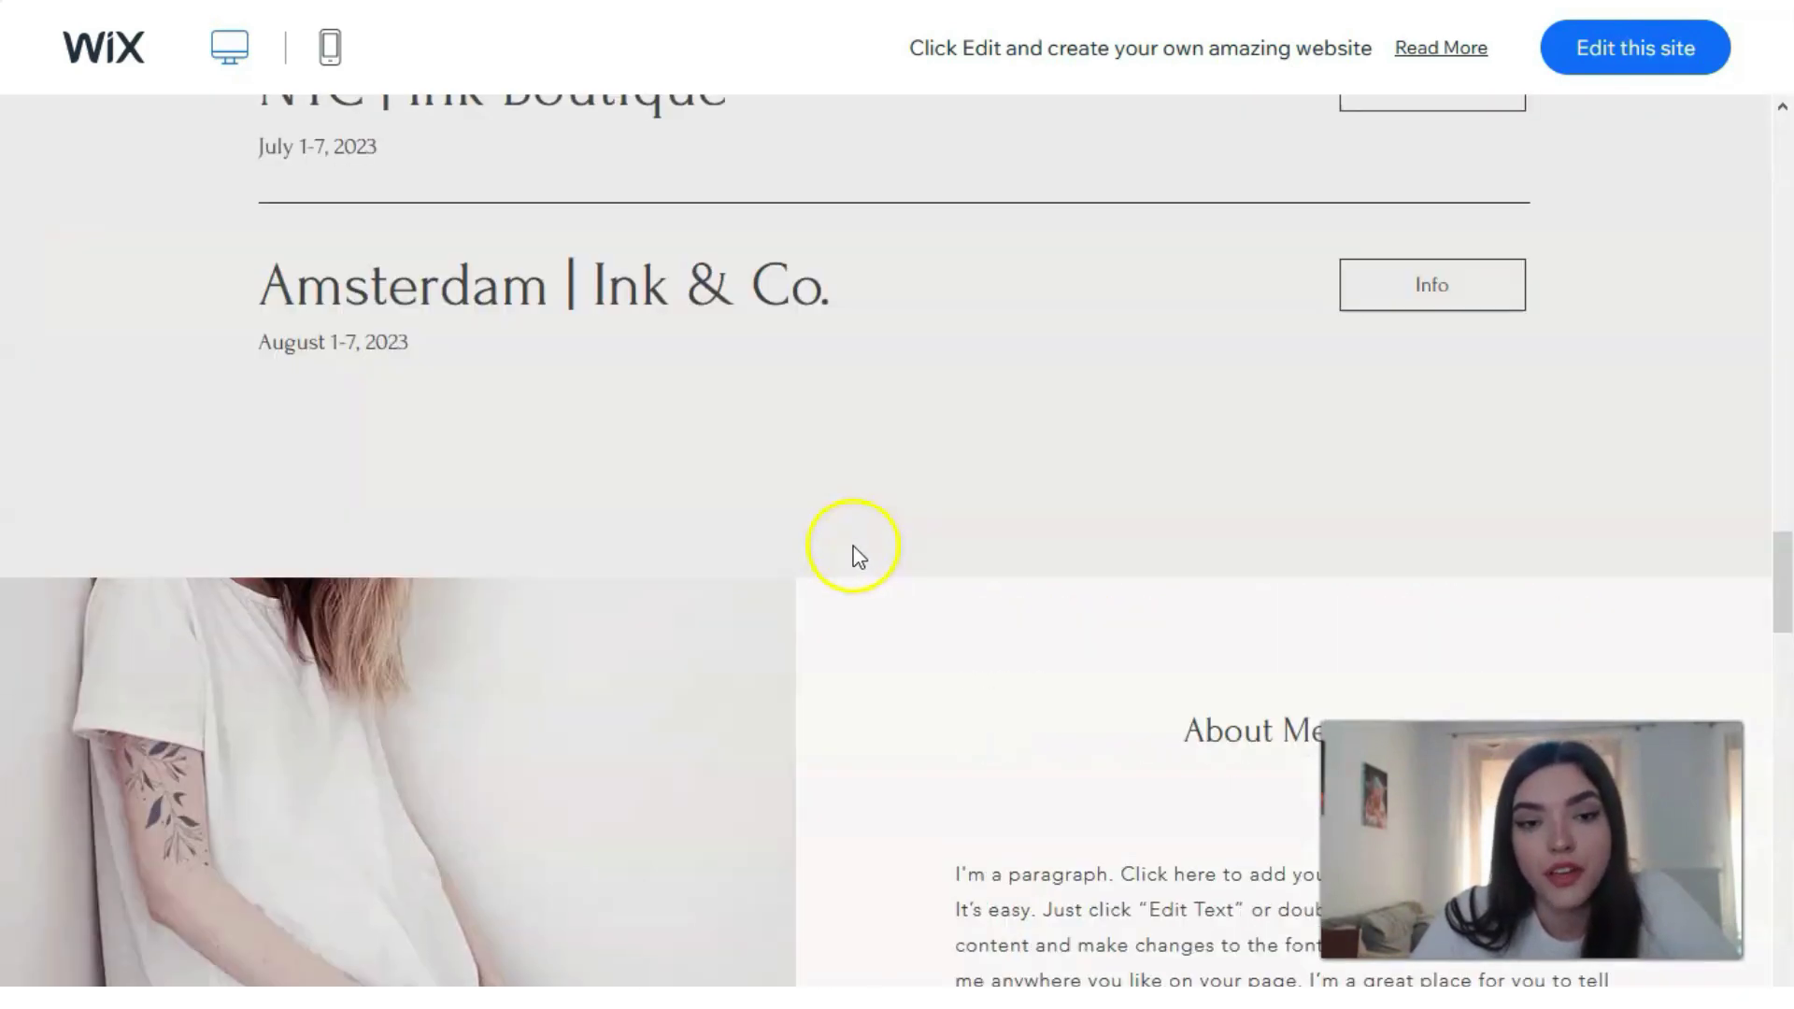
pyautogui.scroll(8, 831, 547)
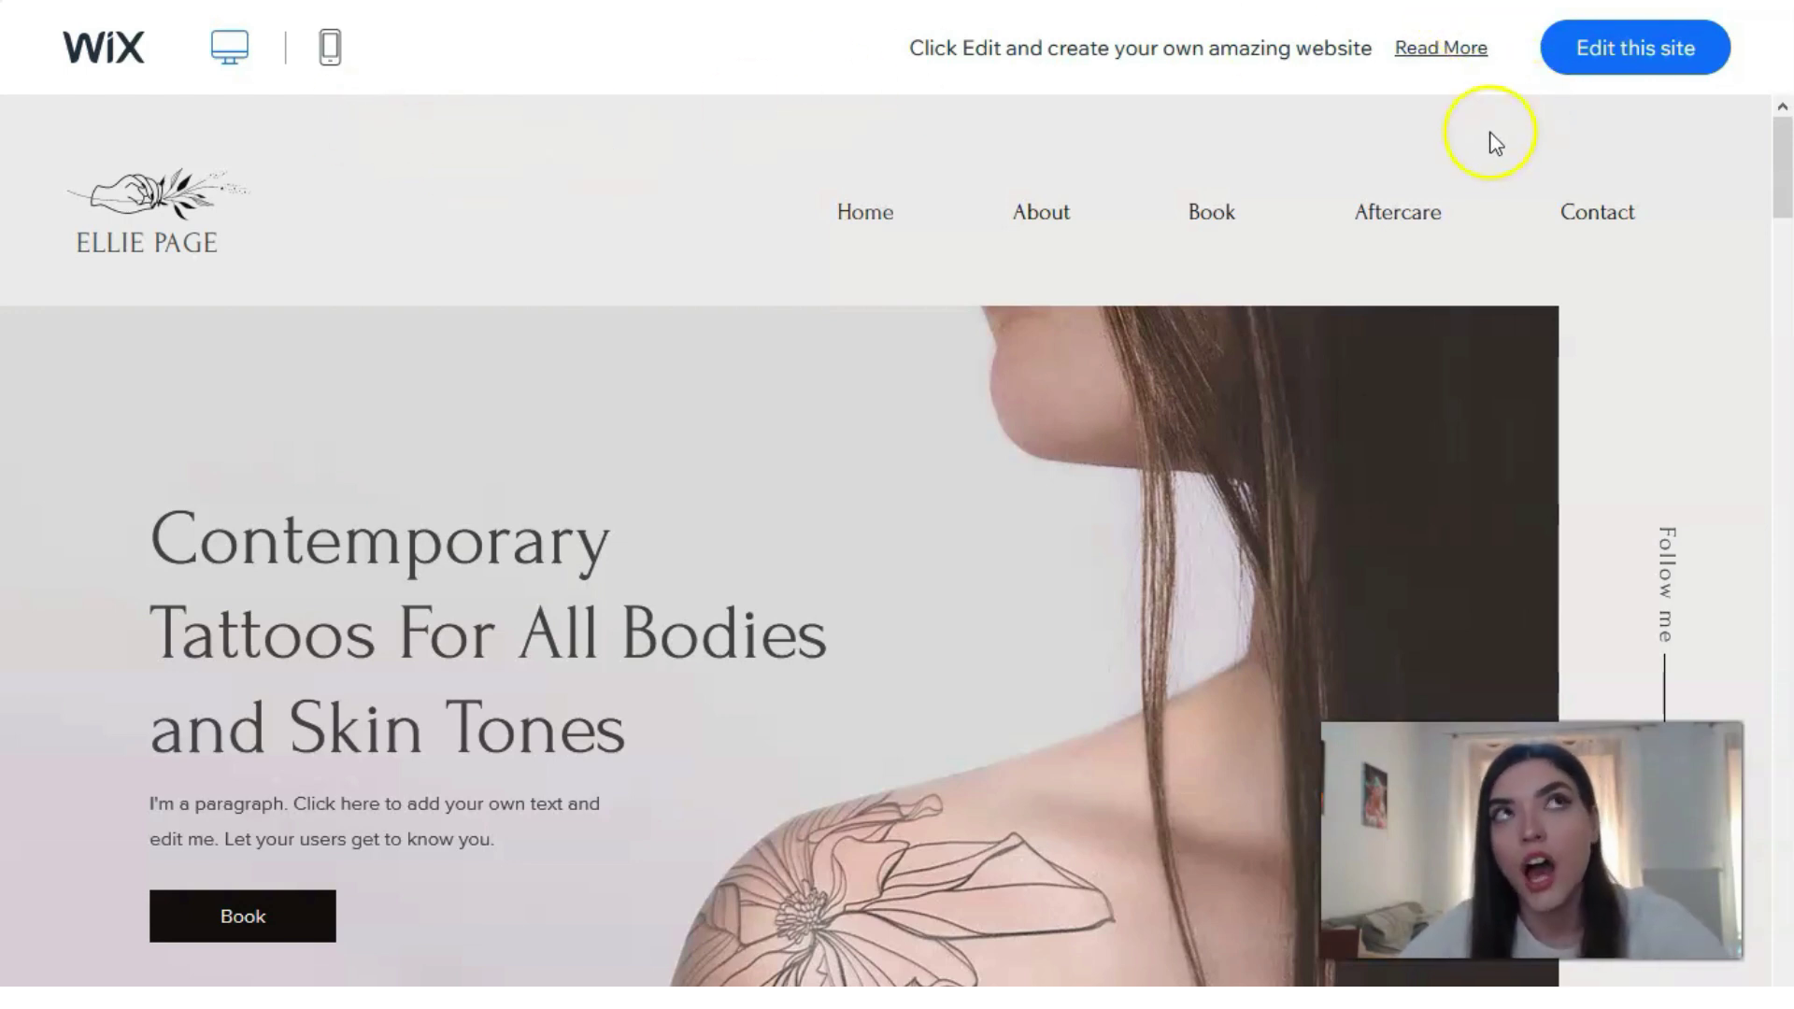
# Open the Tattoo Artist template for editing and select the horizontal menu in the site header.
pyautogui.click(1646, 62)
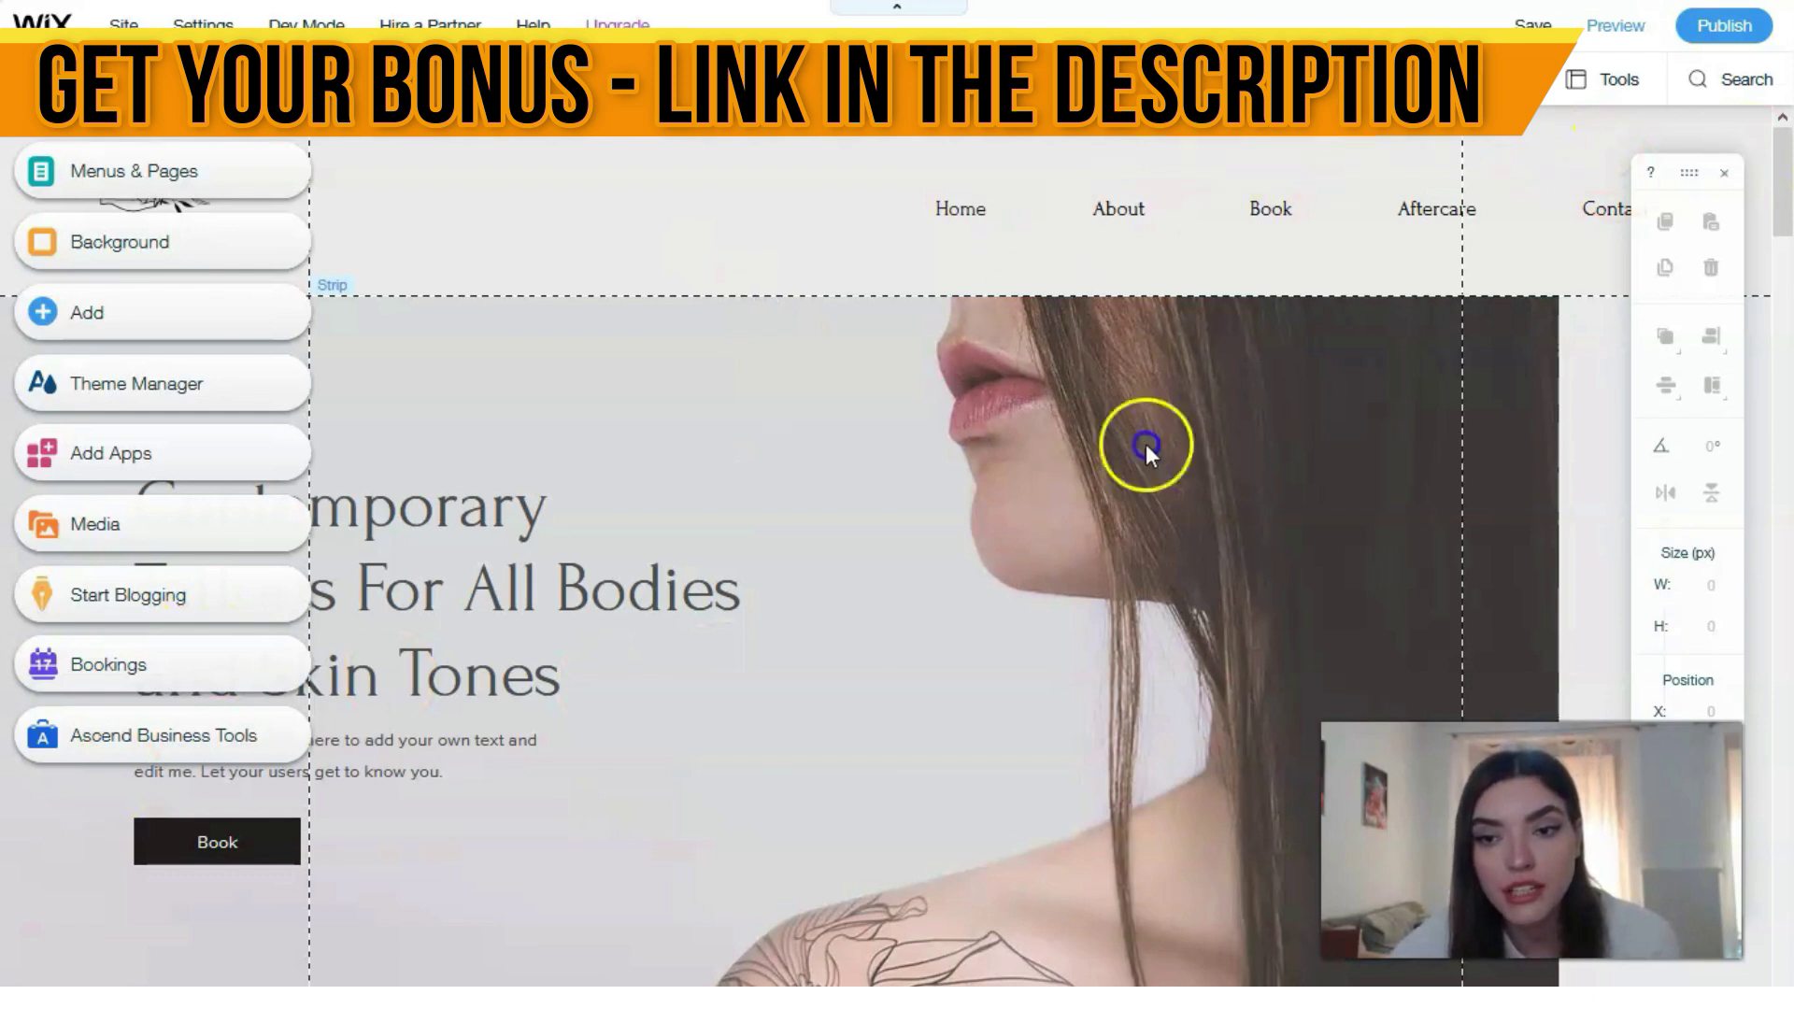
pyautogui.click(697, 405)
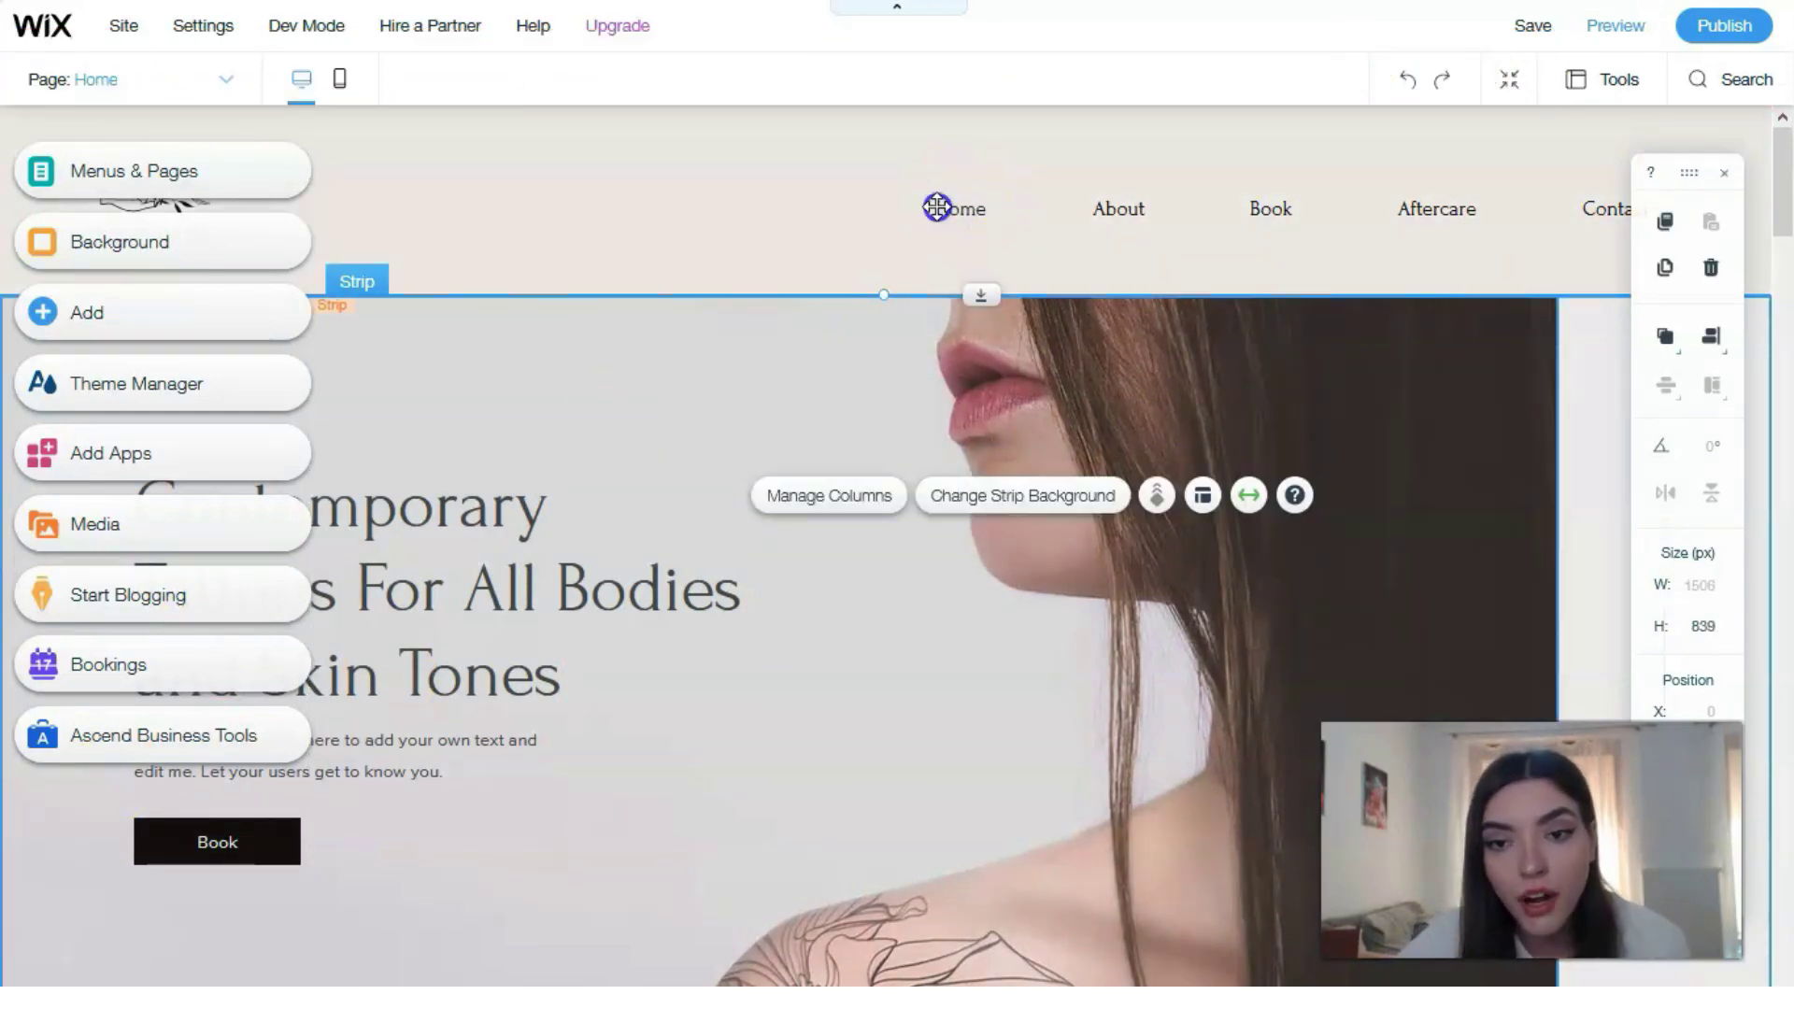
pyautogui.click(972, 209)
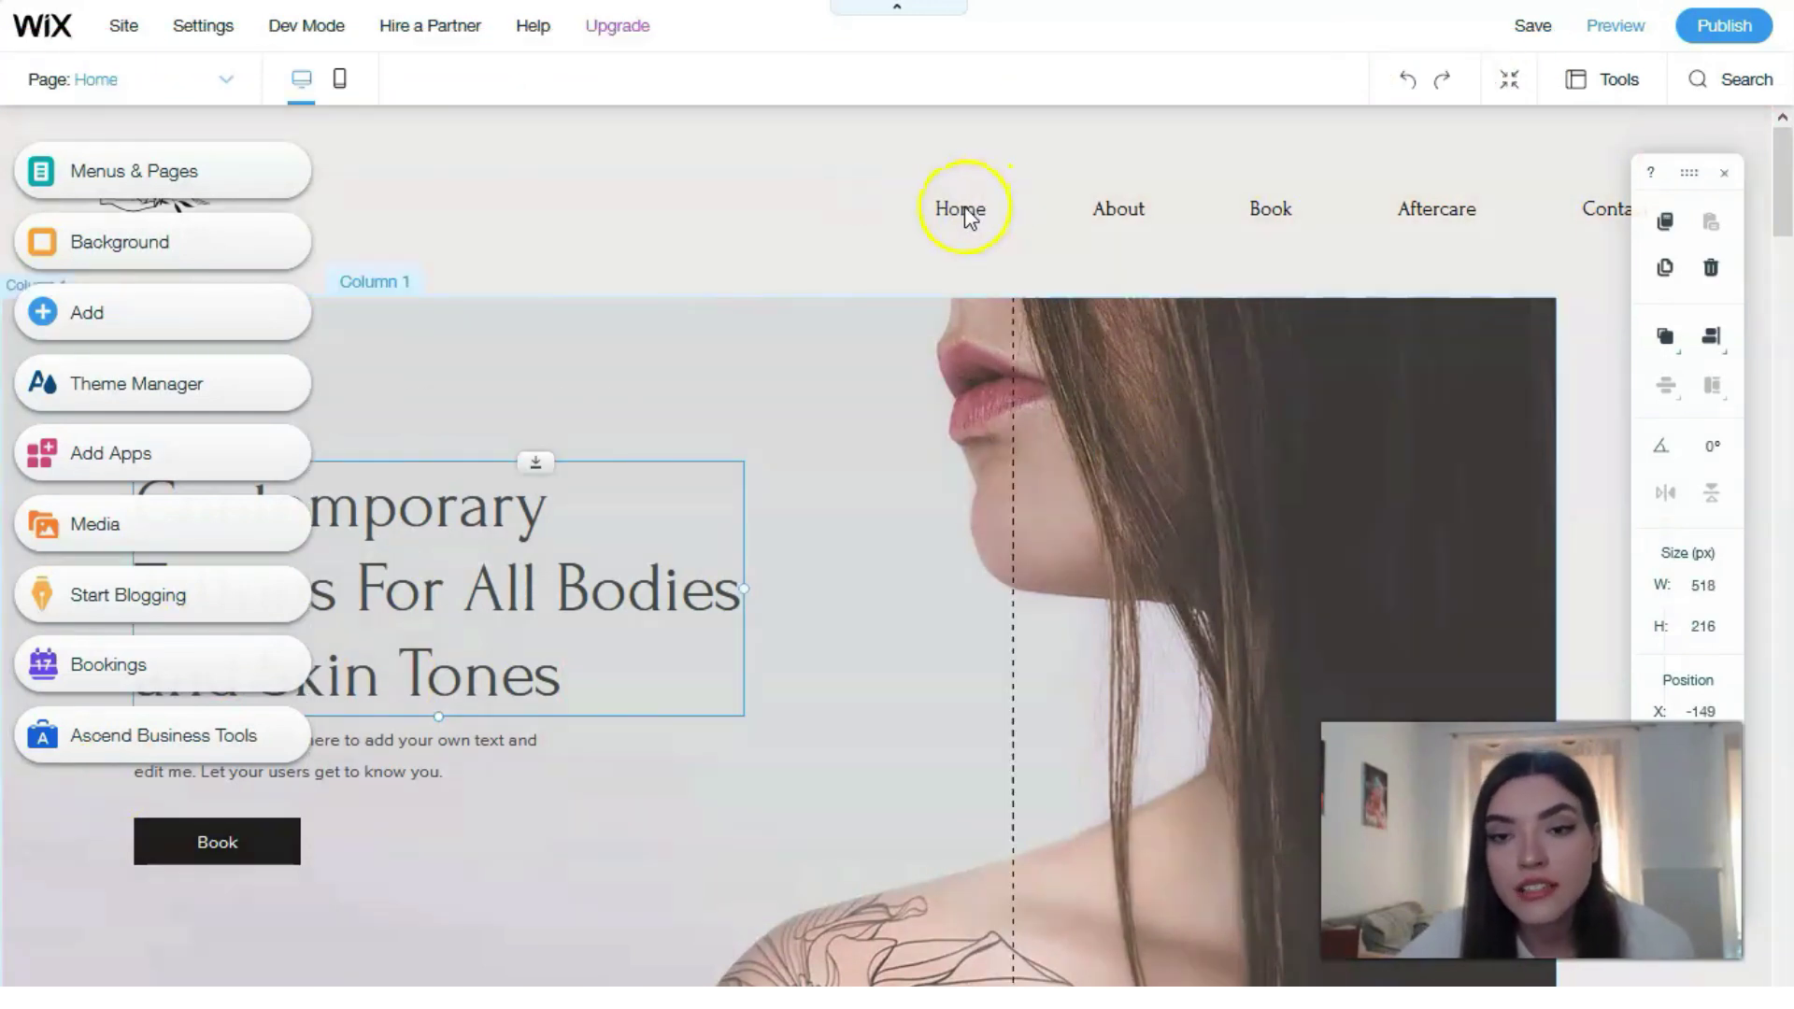
pyautogui.click(967, 204)
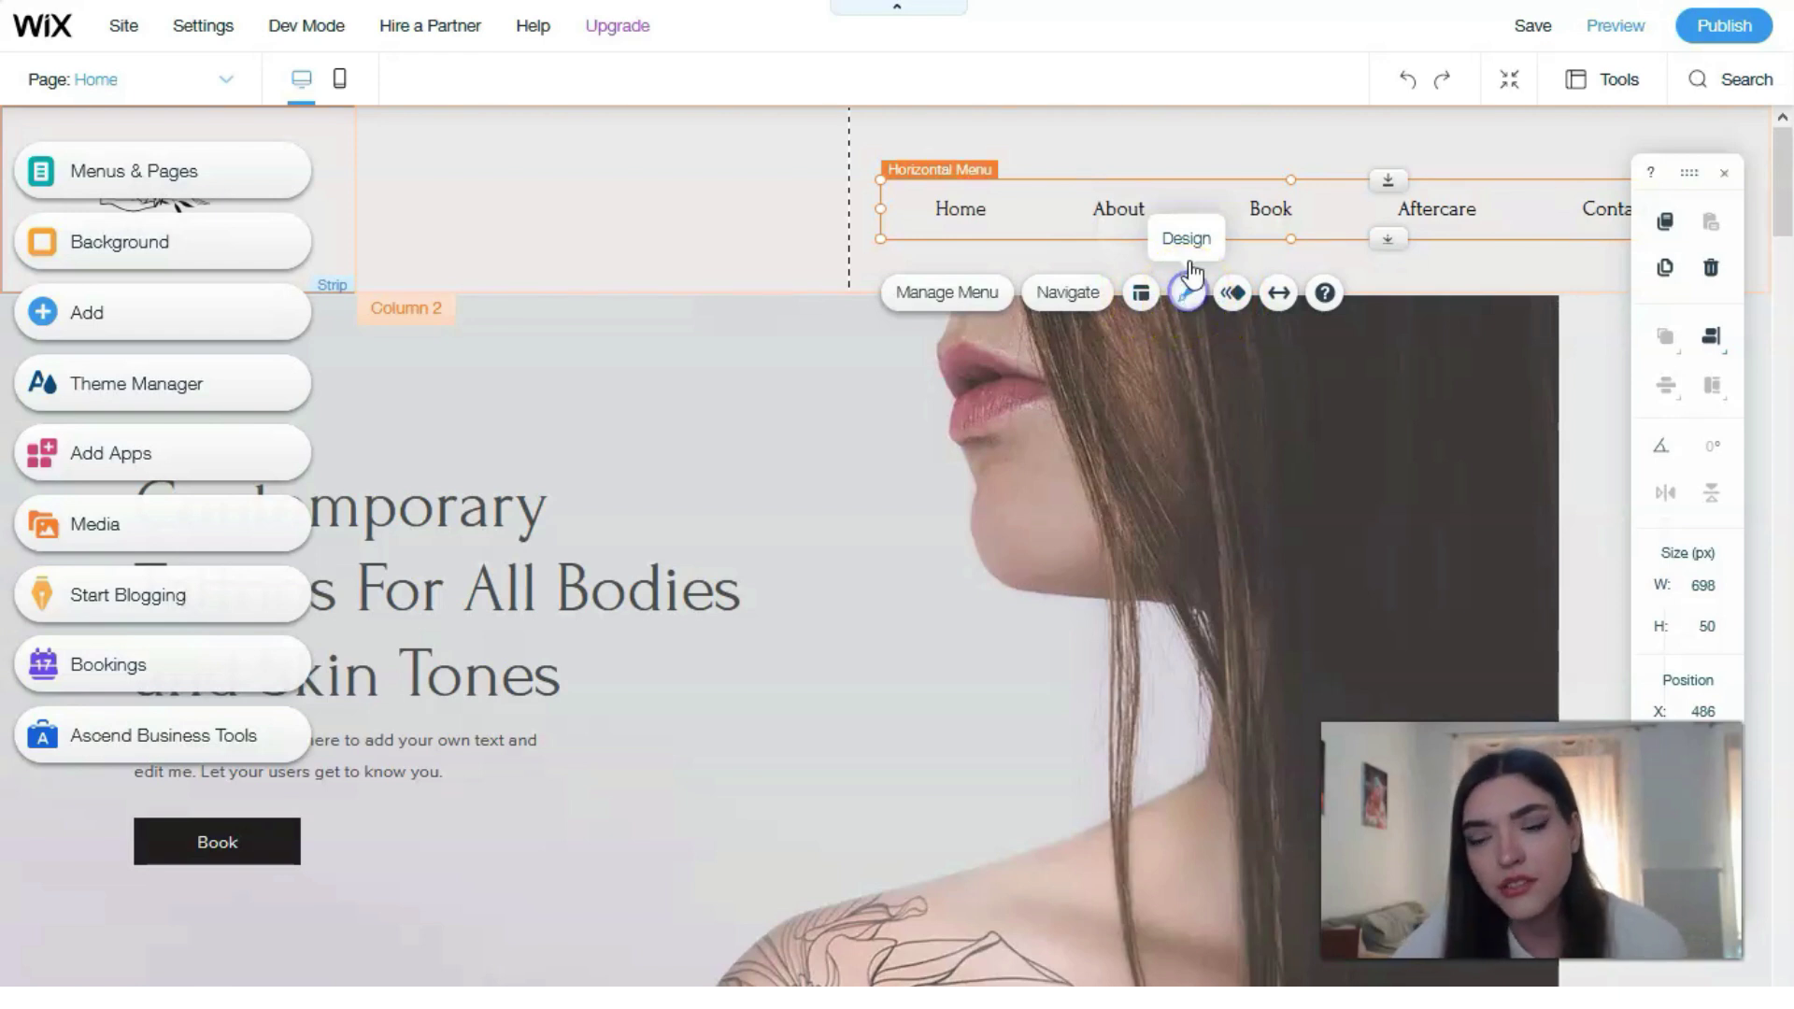
# Change the header menu's design to the first preset under Discover More Menus, with the shaded Home item.
pyautogui.click(1189, 297)
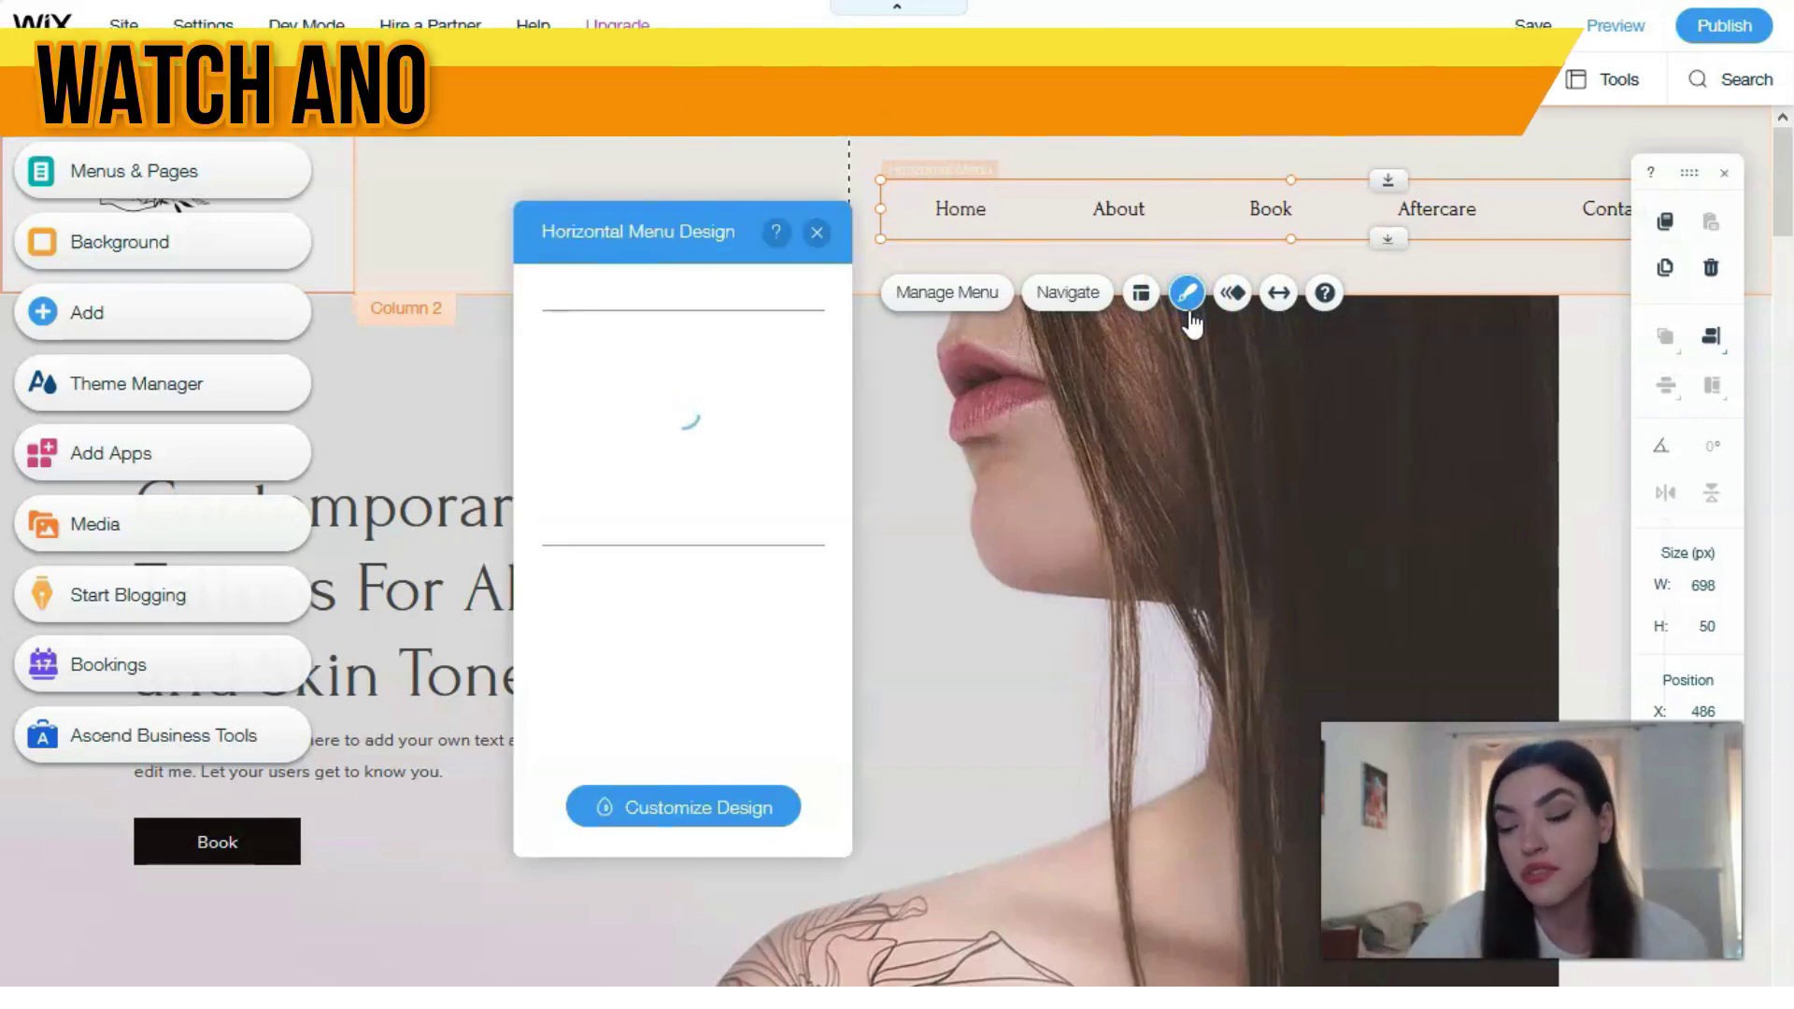
pyautogui.click(1190, 314)
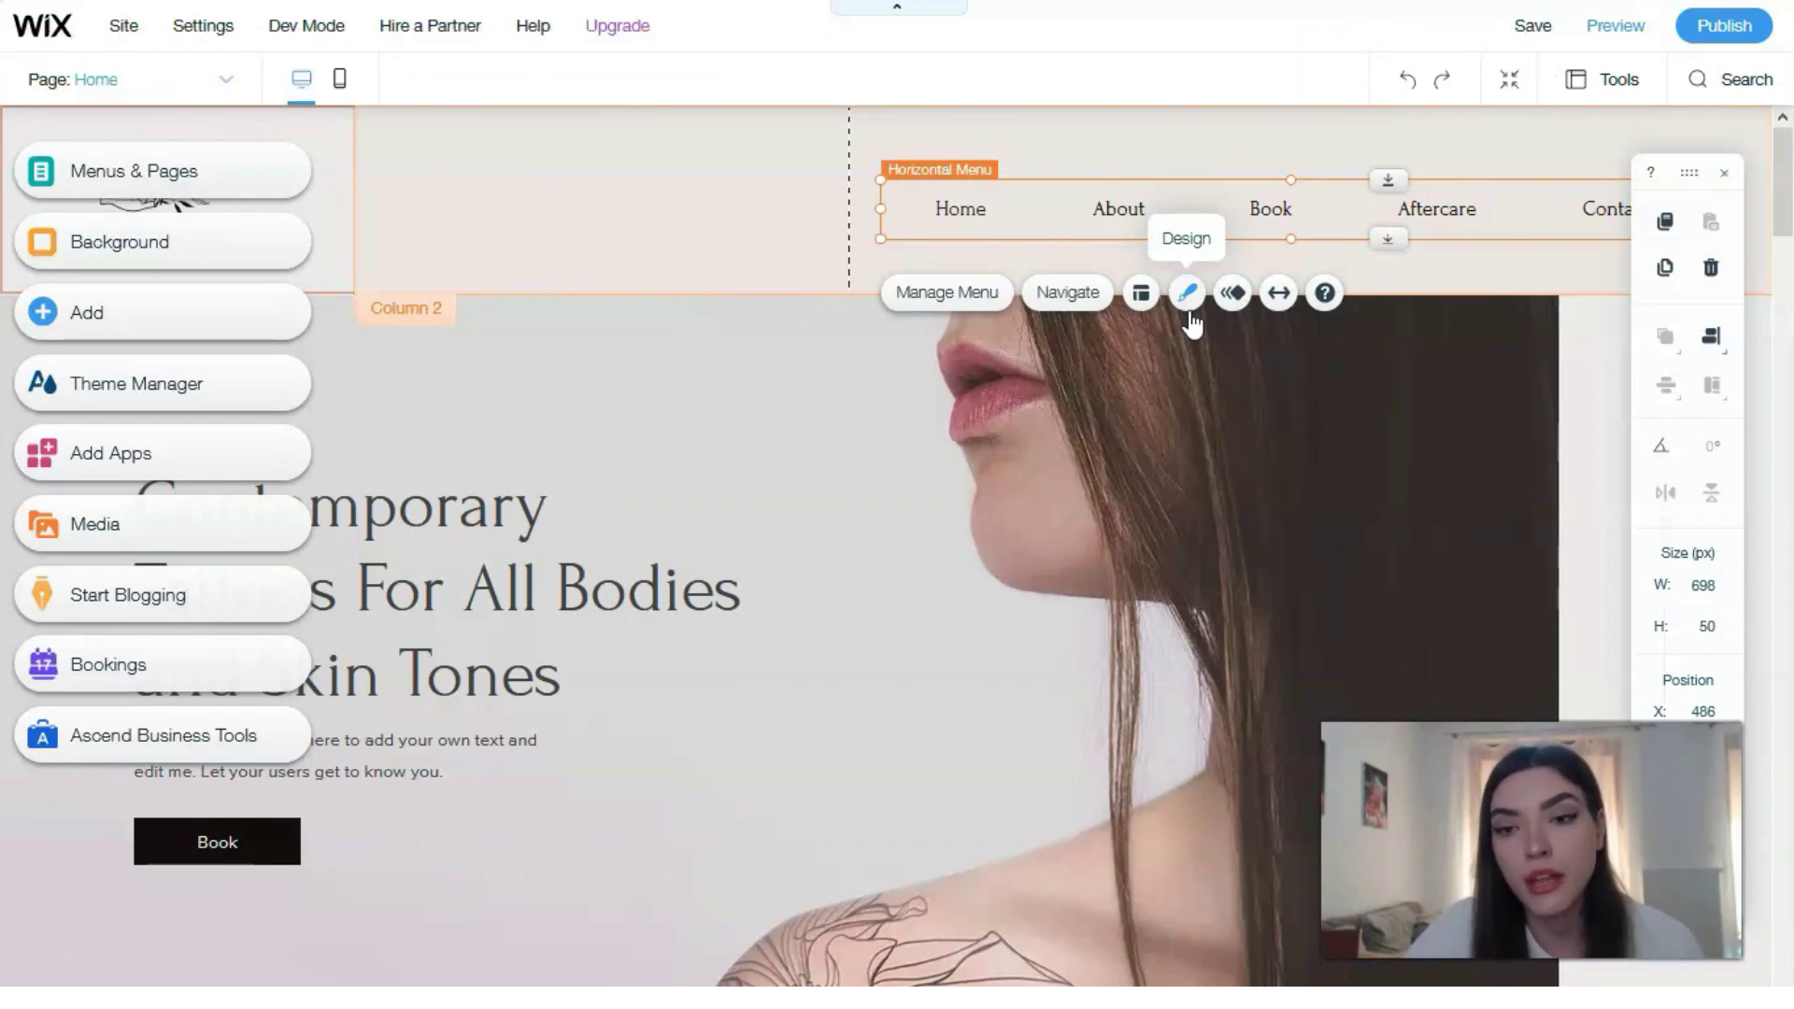
pyautogui.click(1189, 312)
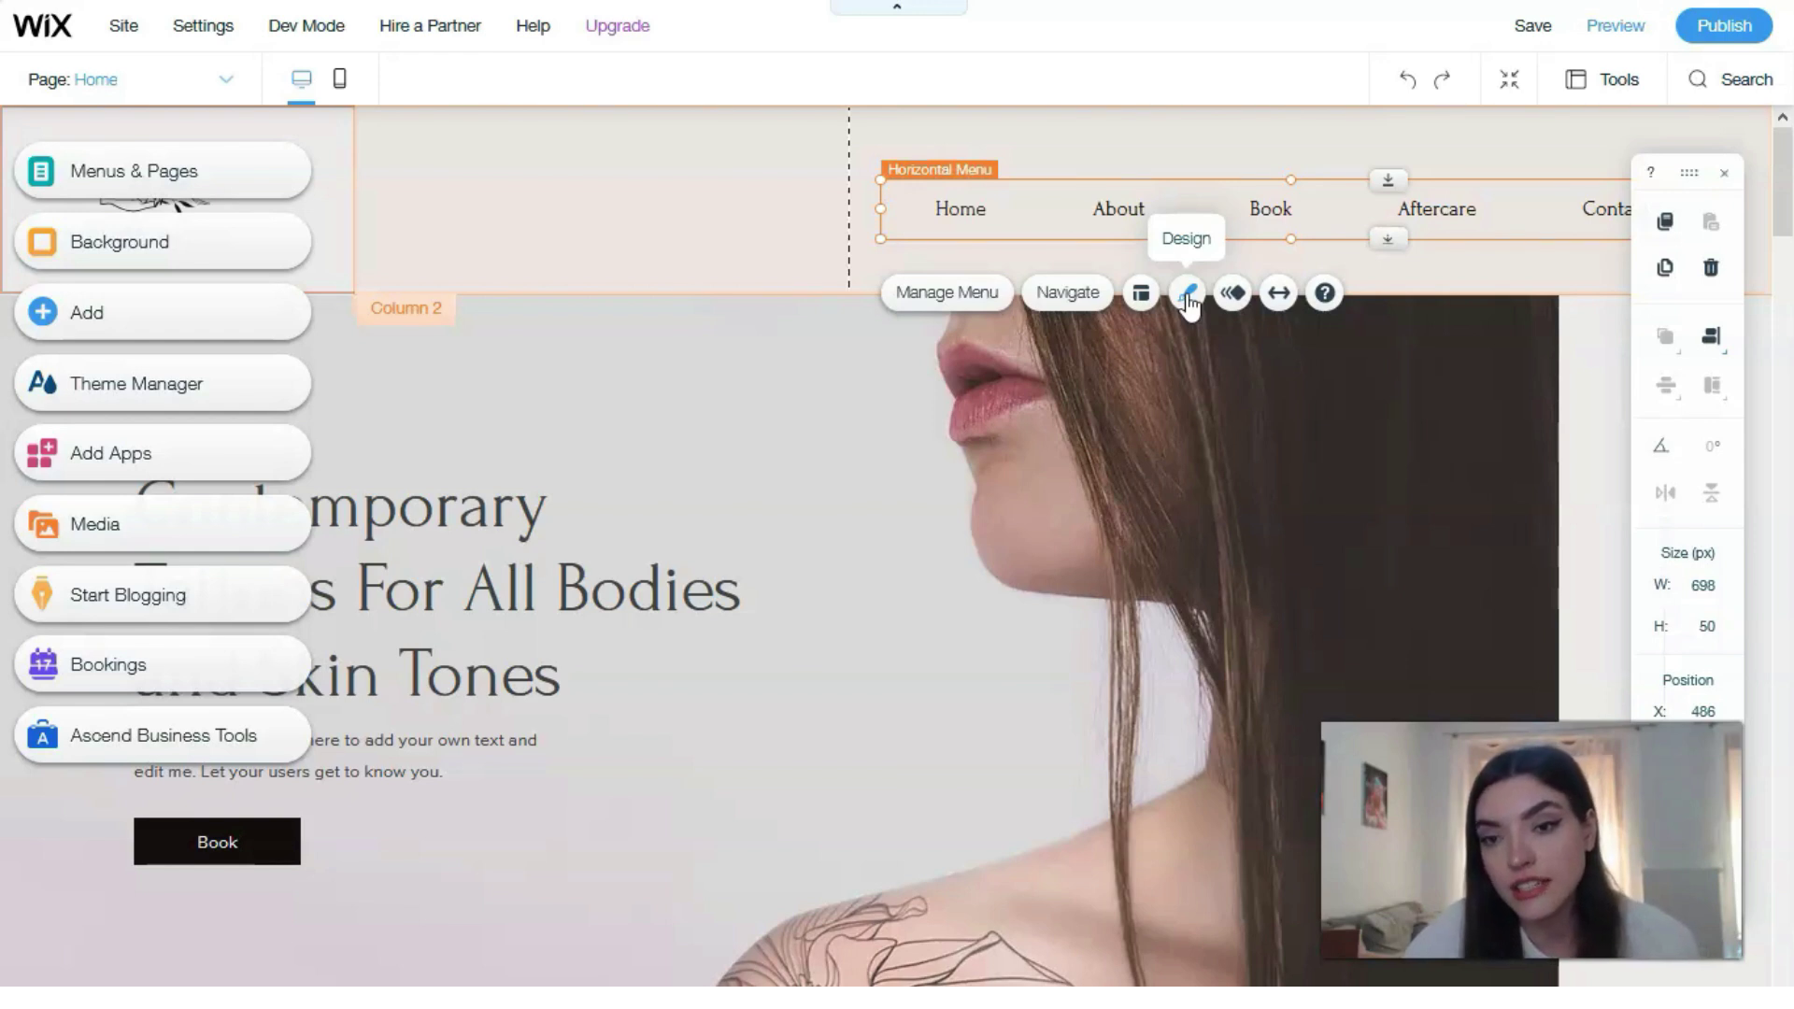
pyautogui.click(662, 486)
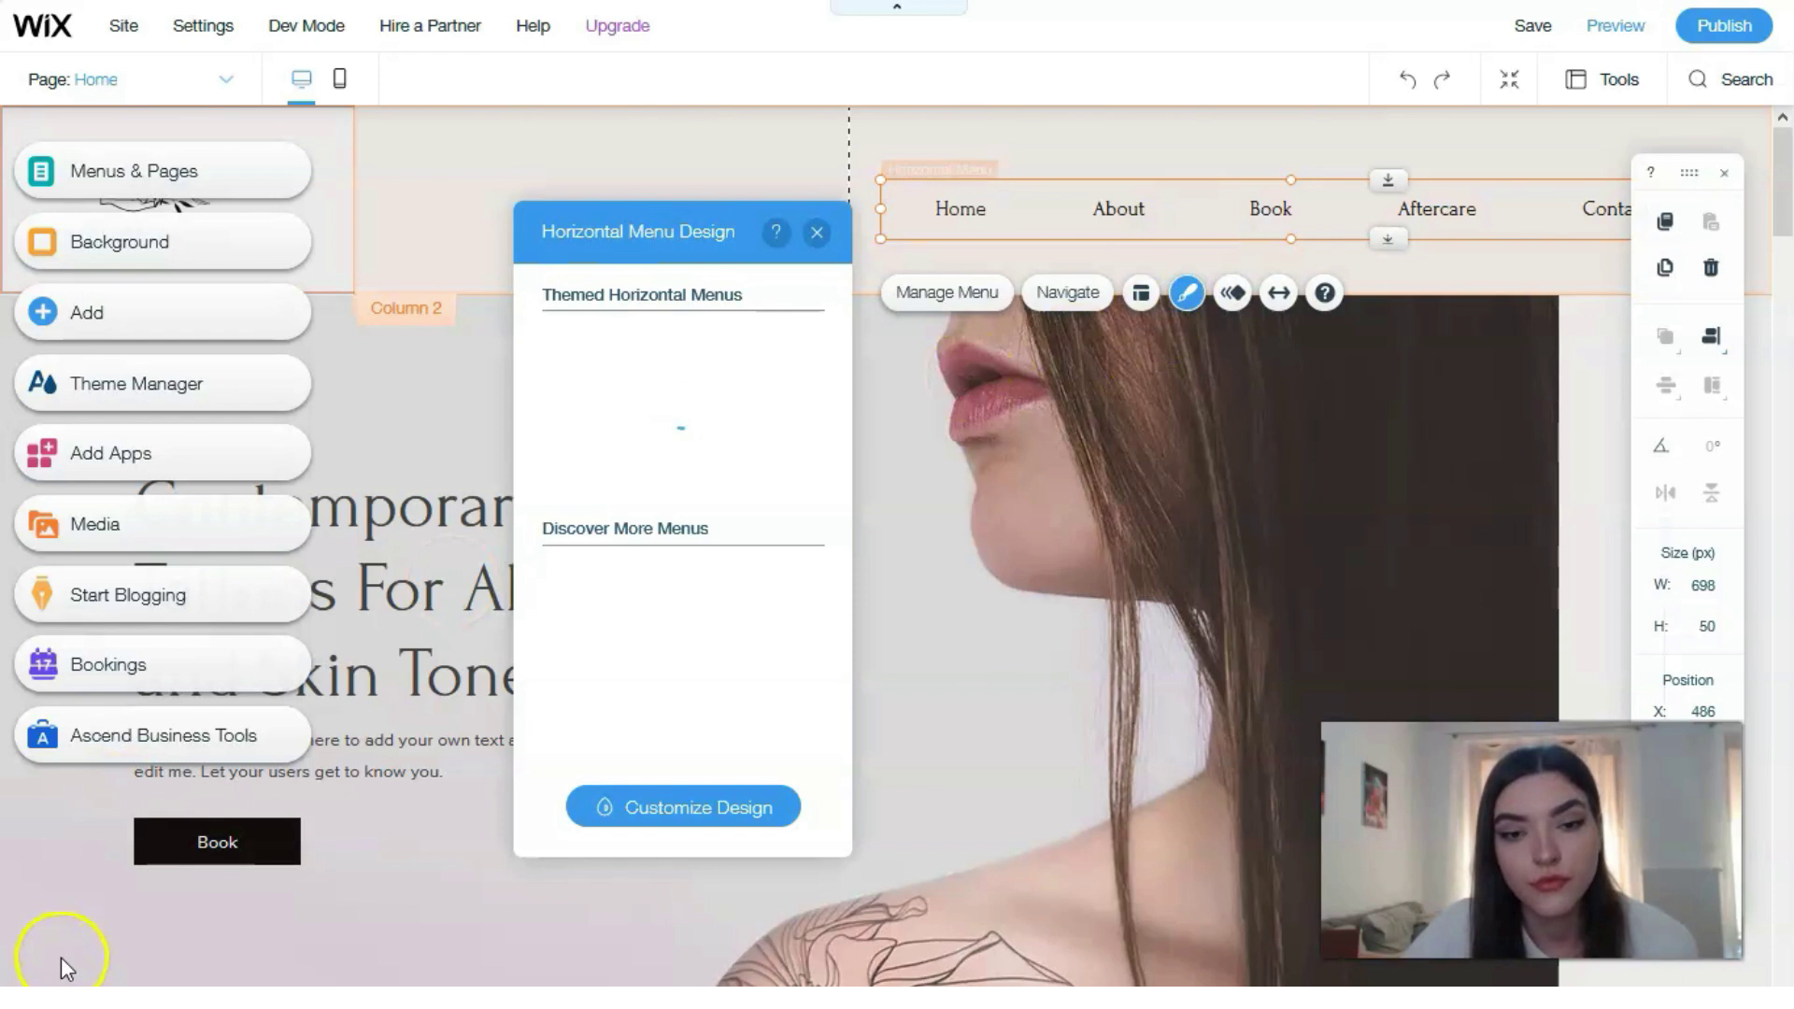
pyautogui.click(696, 641)
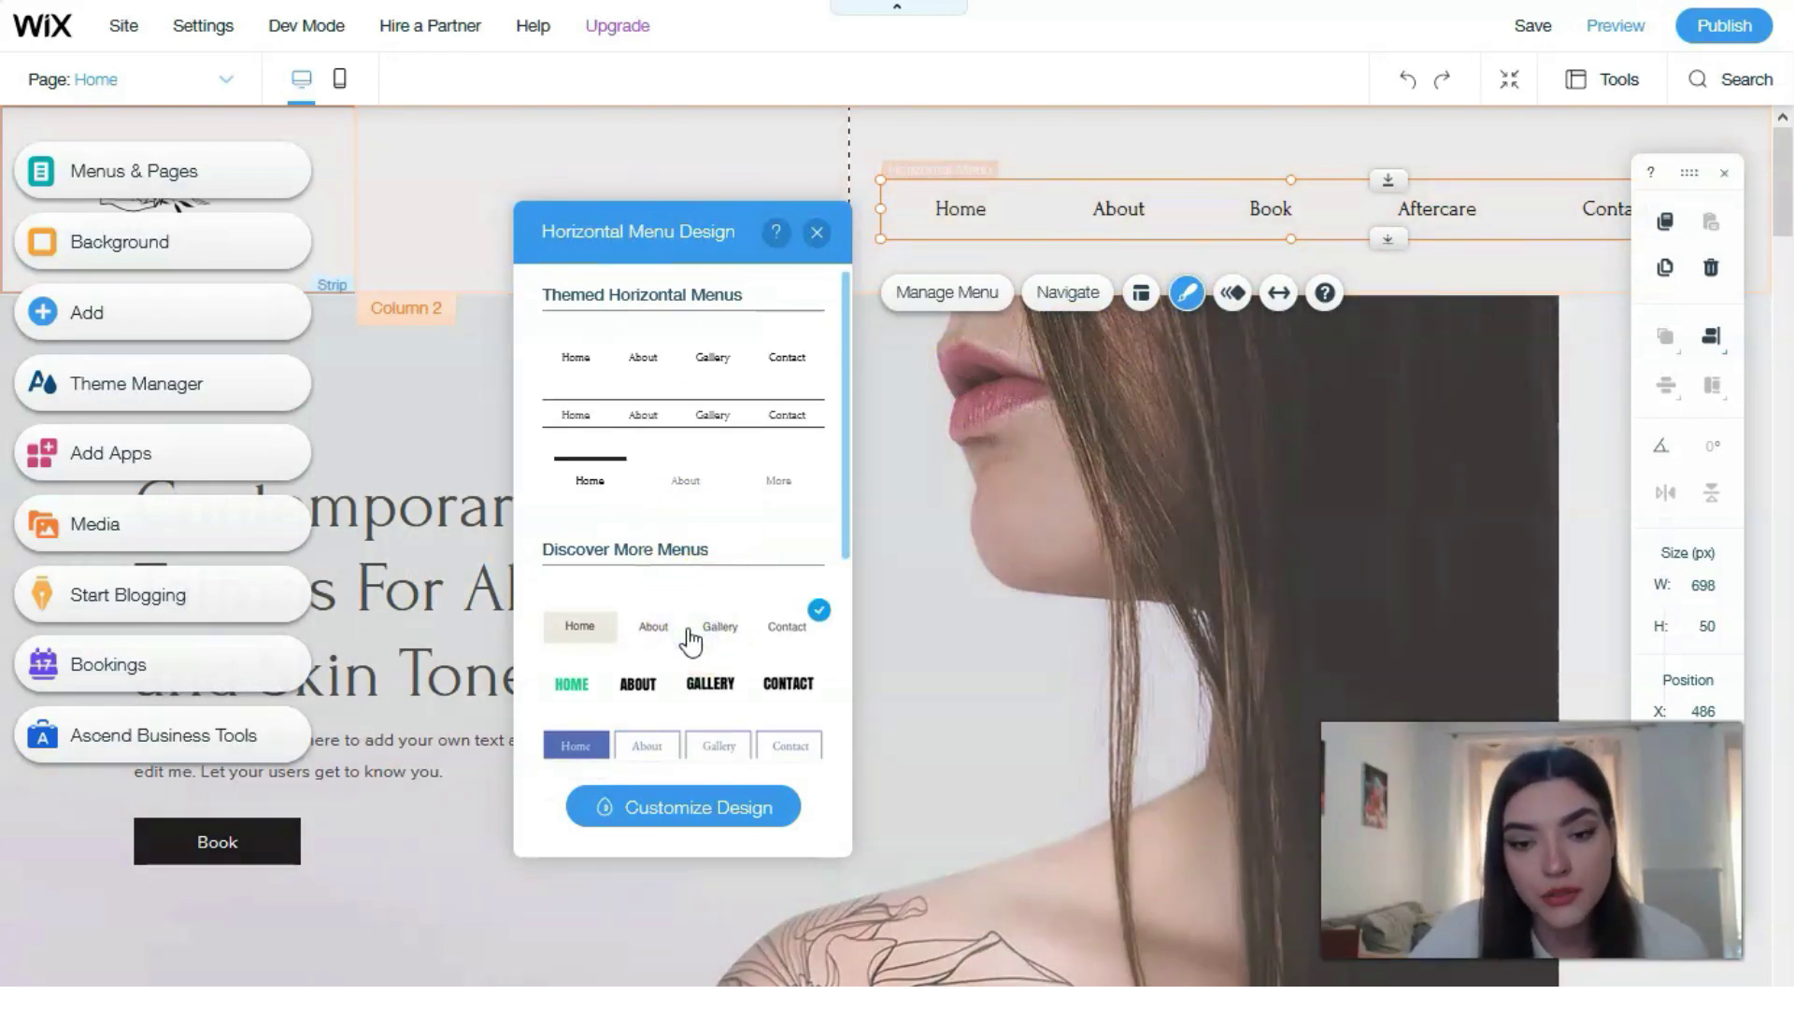
pyautogui.click(850, 398)
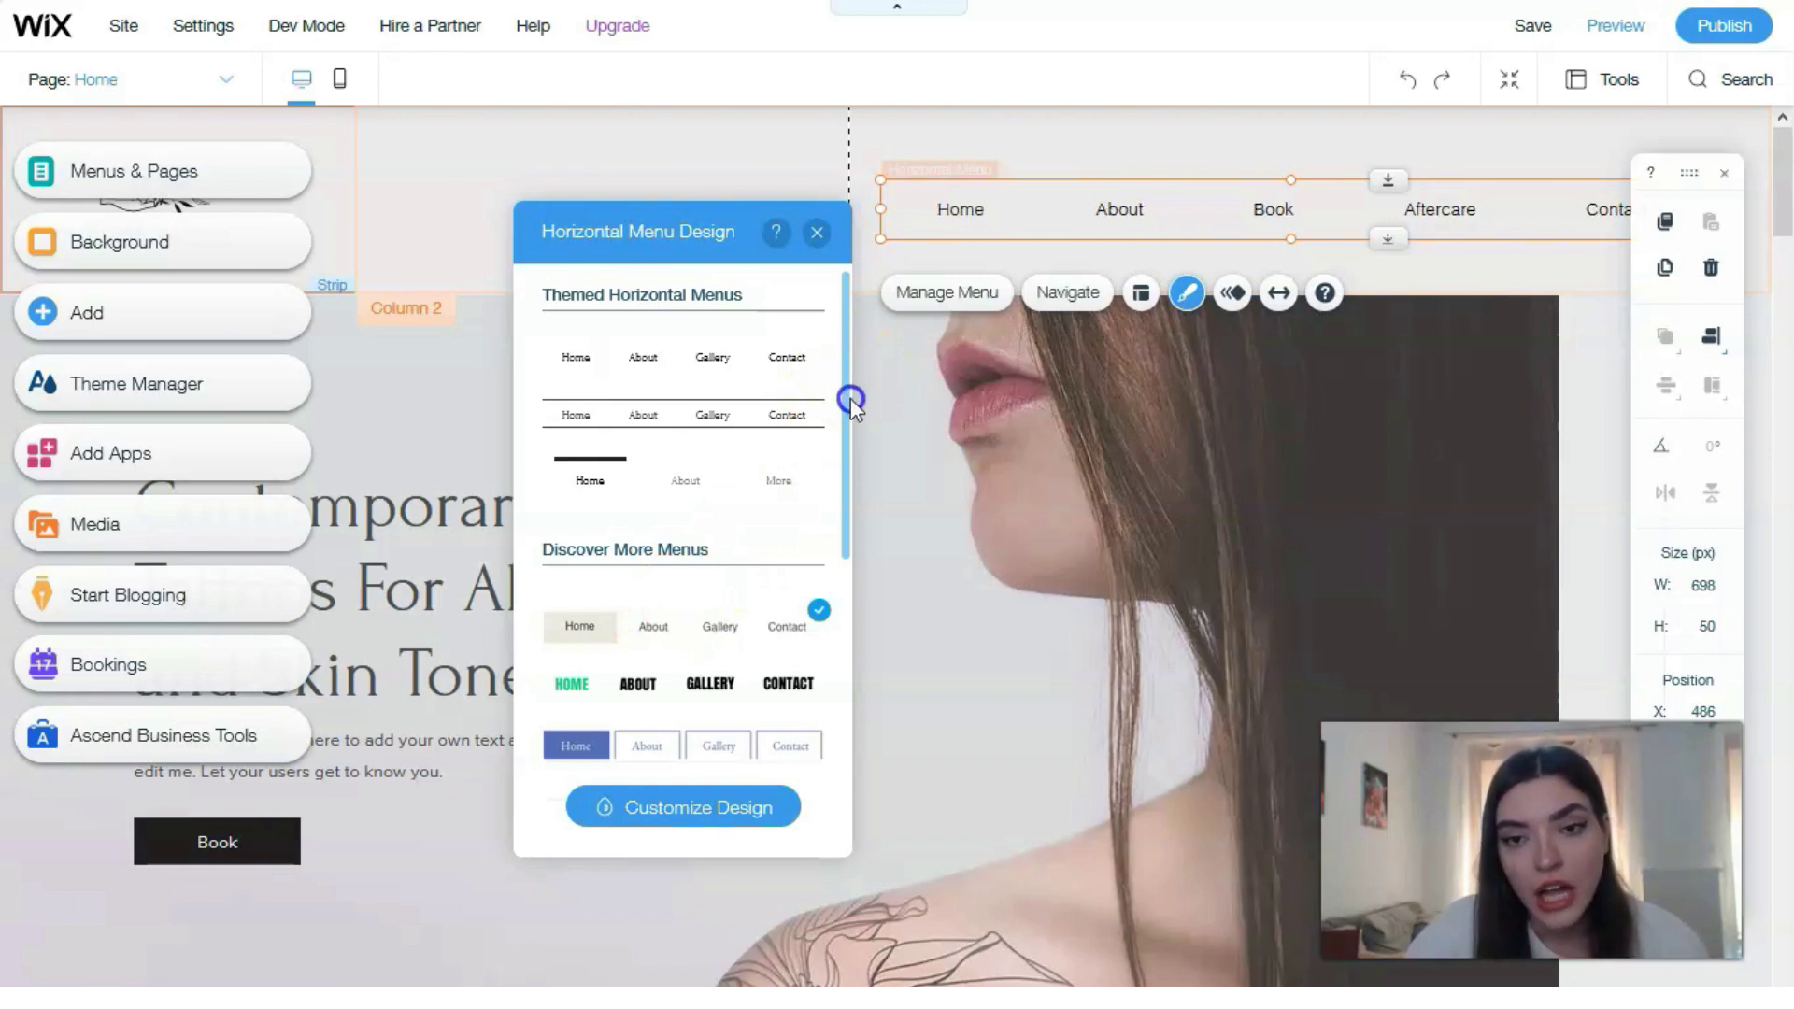
# Change the header menu's design to the italic preset with thin lines above and below each item.
pyautogui.scroll(-3, 862, 467)
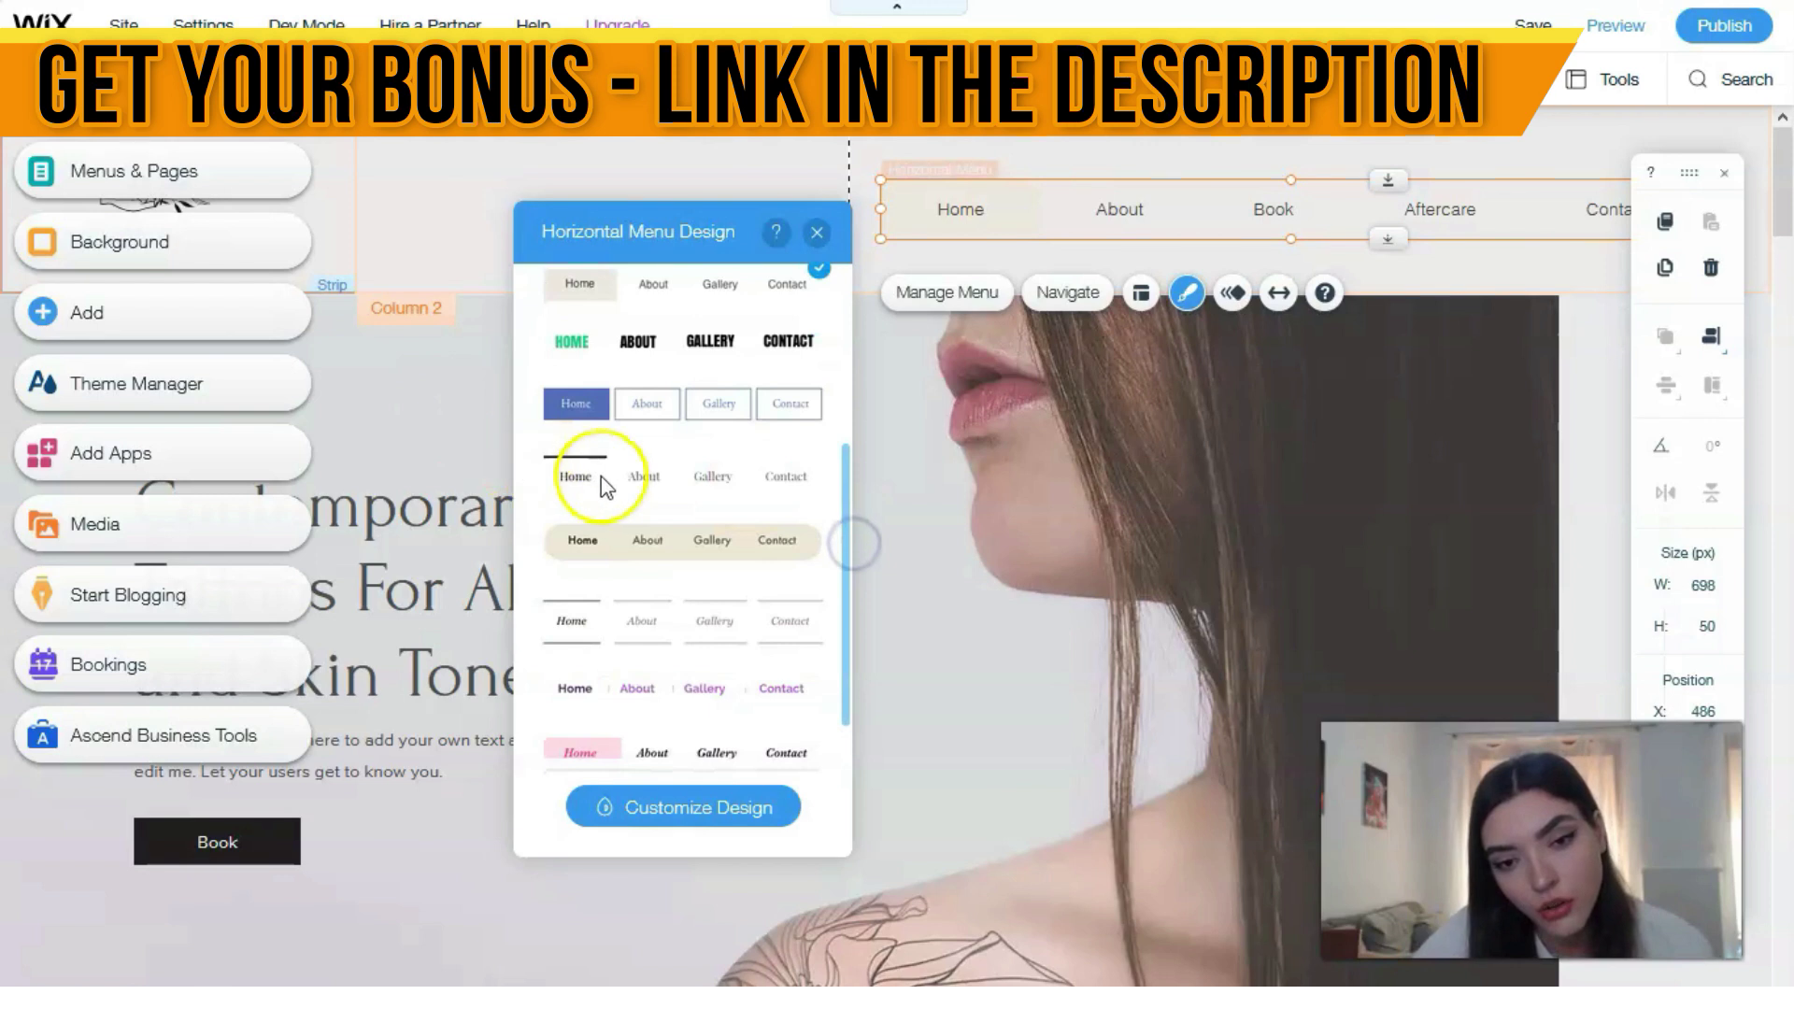
pyautogui.click(636, 481)
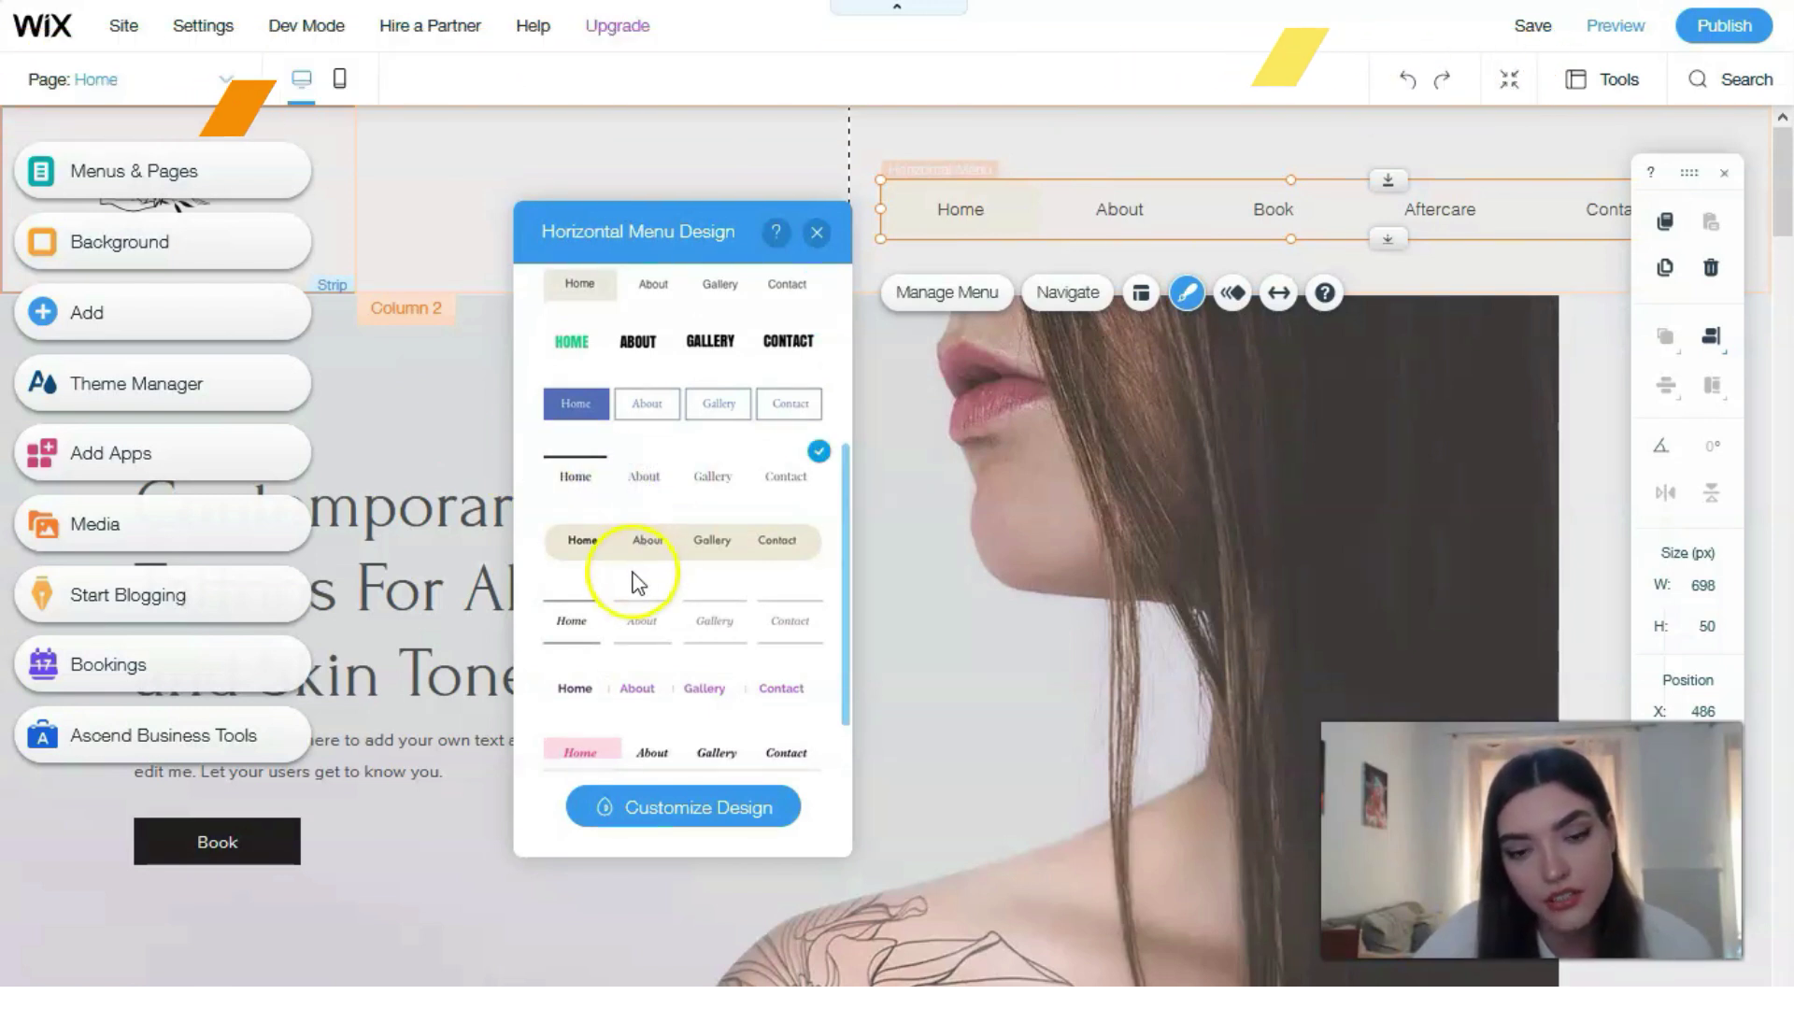
pyautogui.click(651, 624)
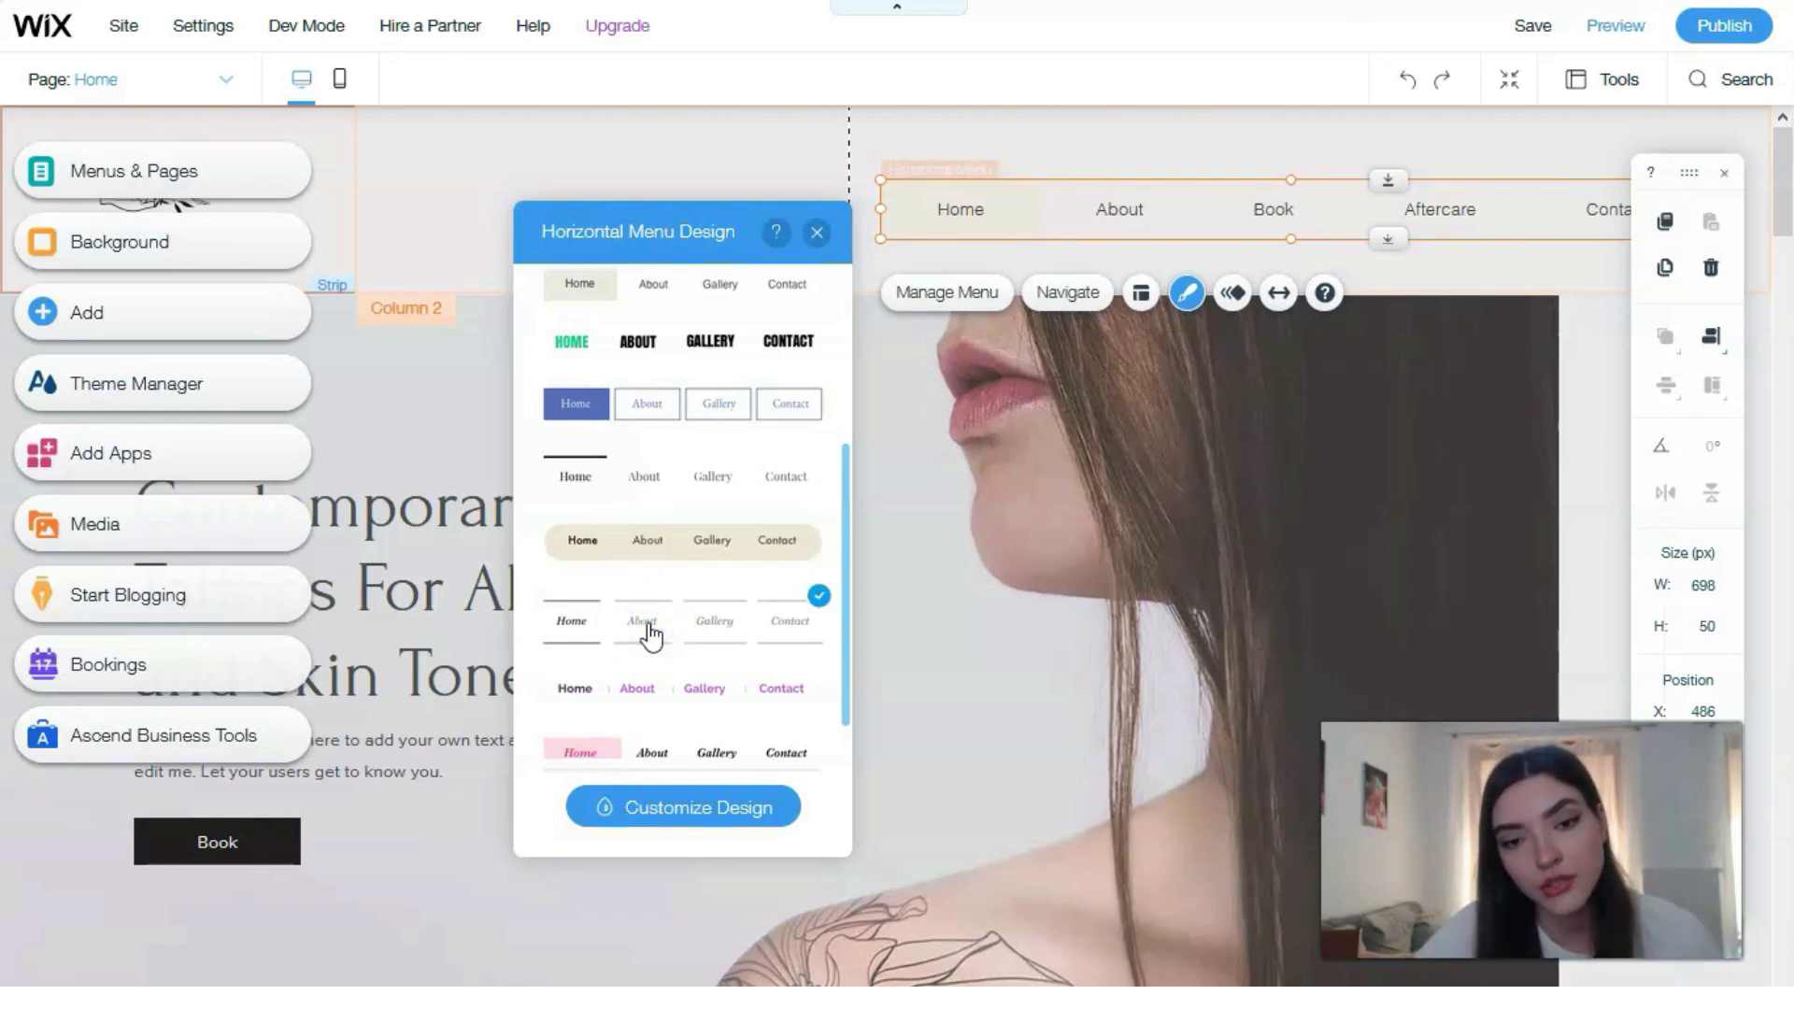
pyautogui.moveTo(692, 541); pyautogui.dragTo(727, 643)
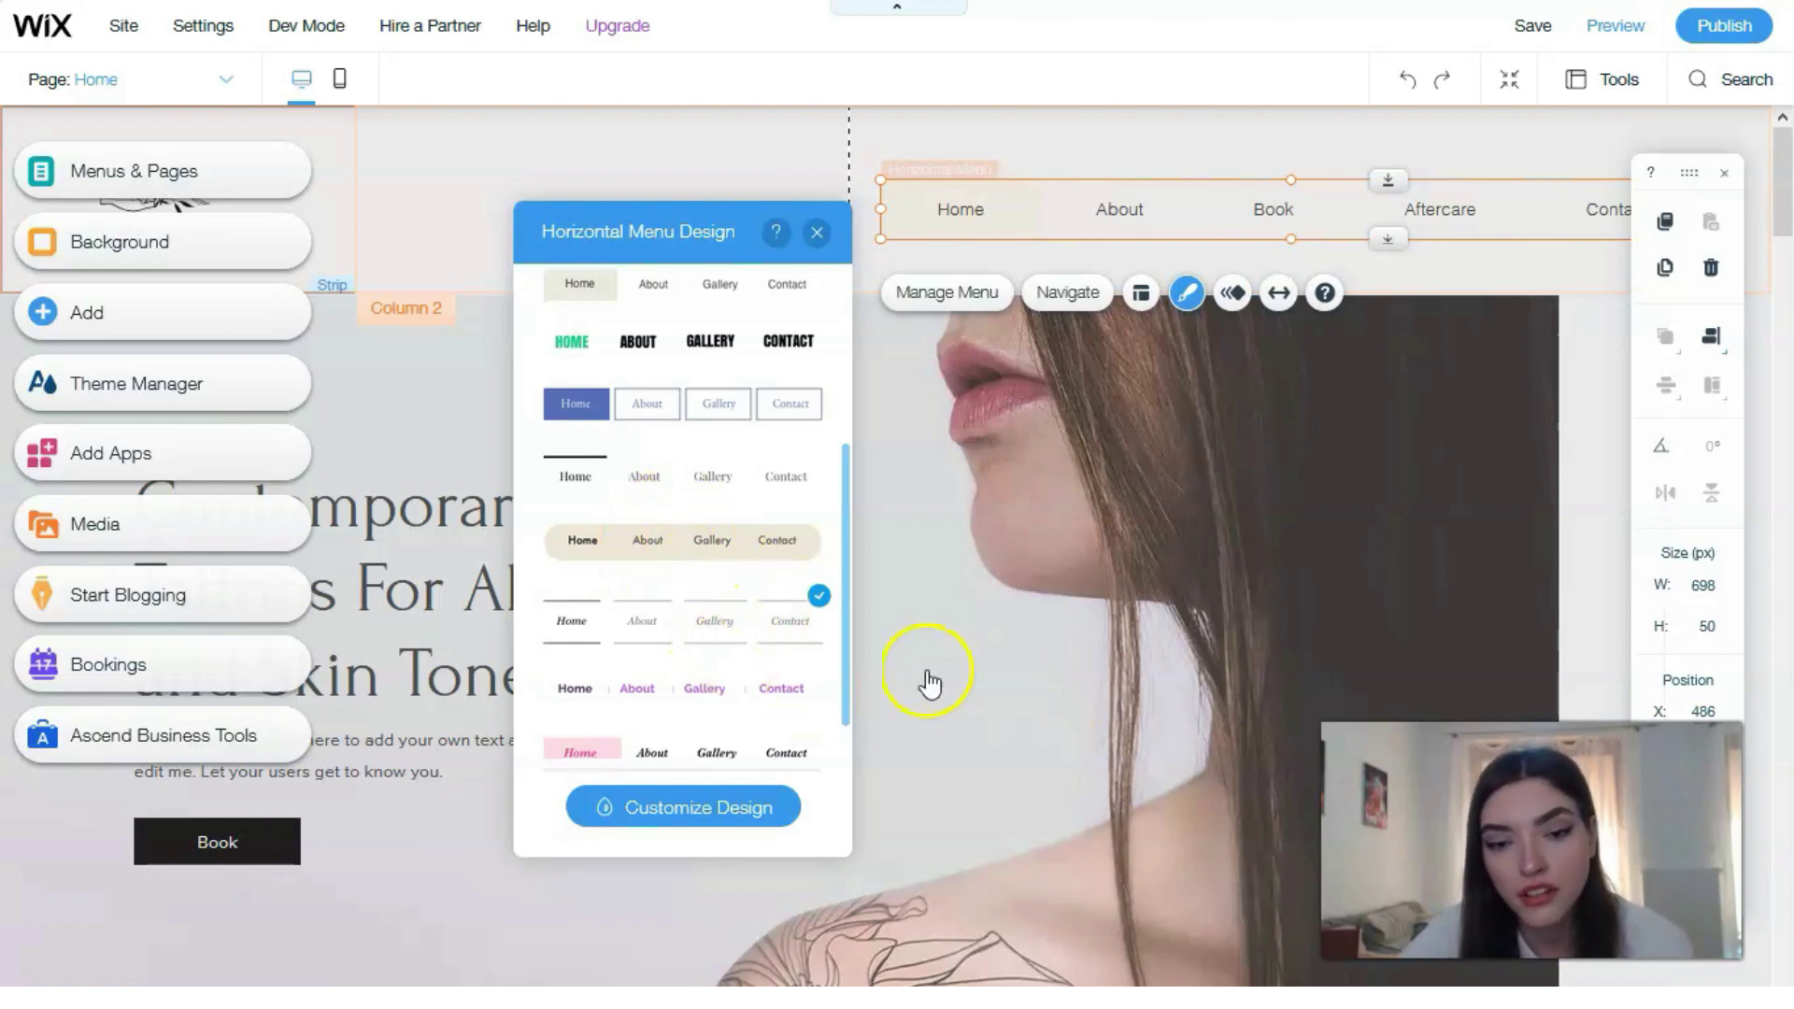
pyautogui.click(852, 598)
pyautogui.moveTo(852, 598); pyautogui.dragTo(840, 680)
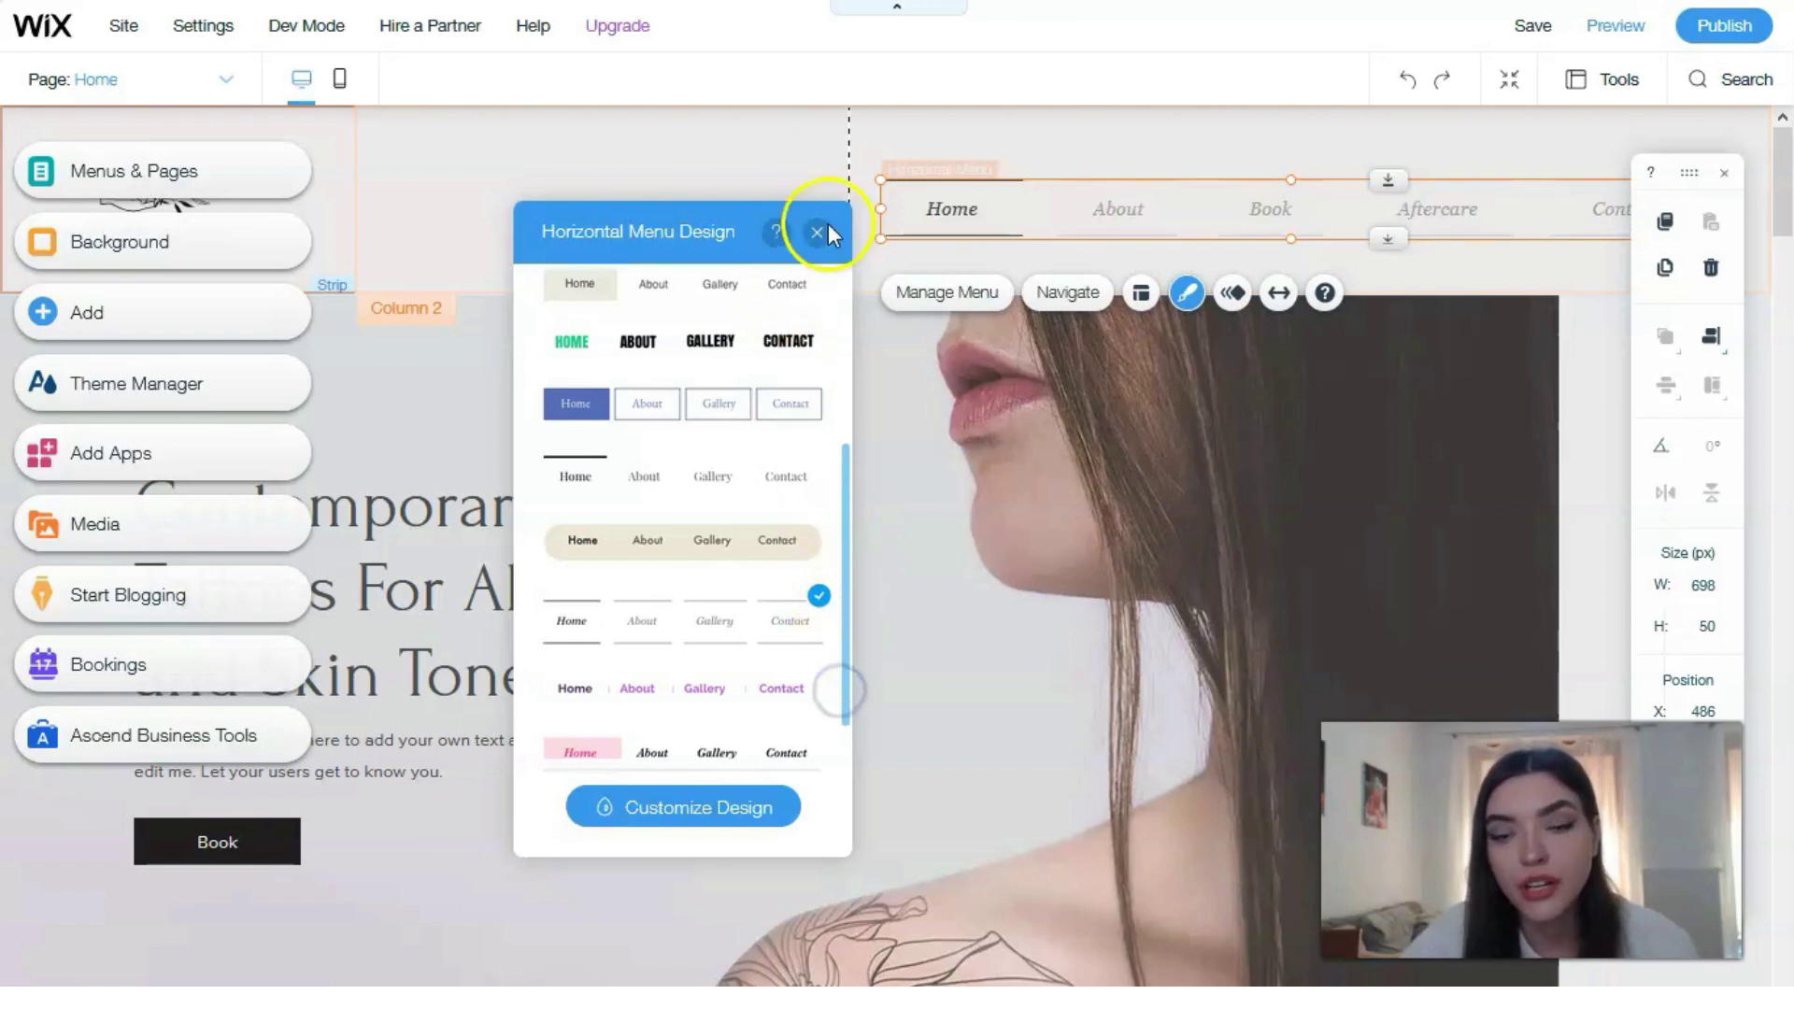
pyautogui.scroll(-3, 825, 232)
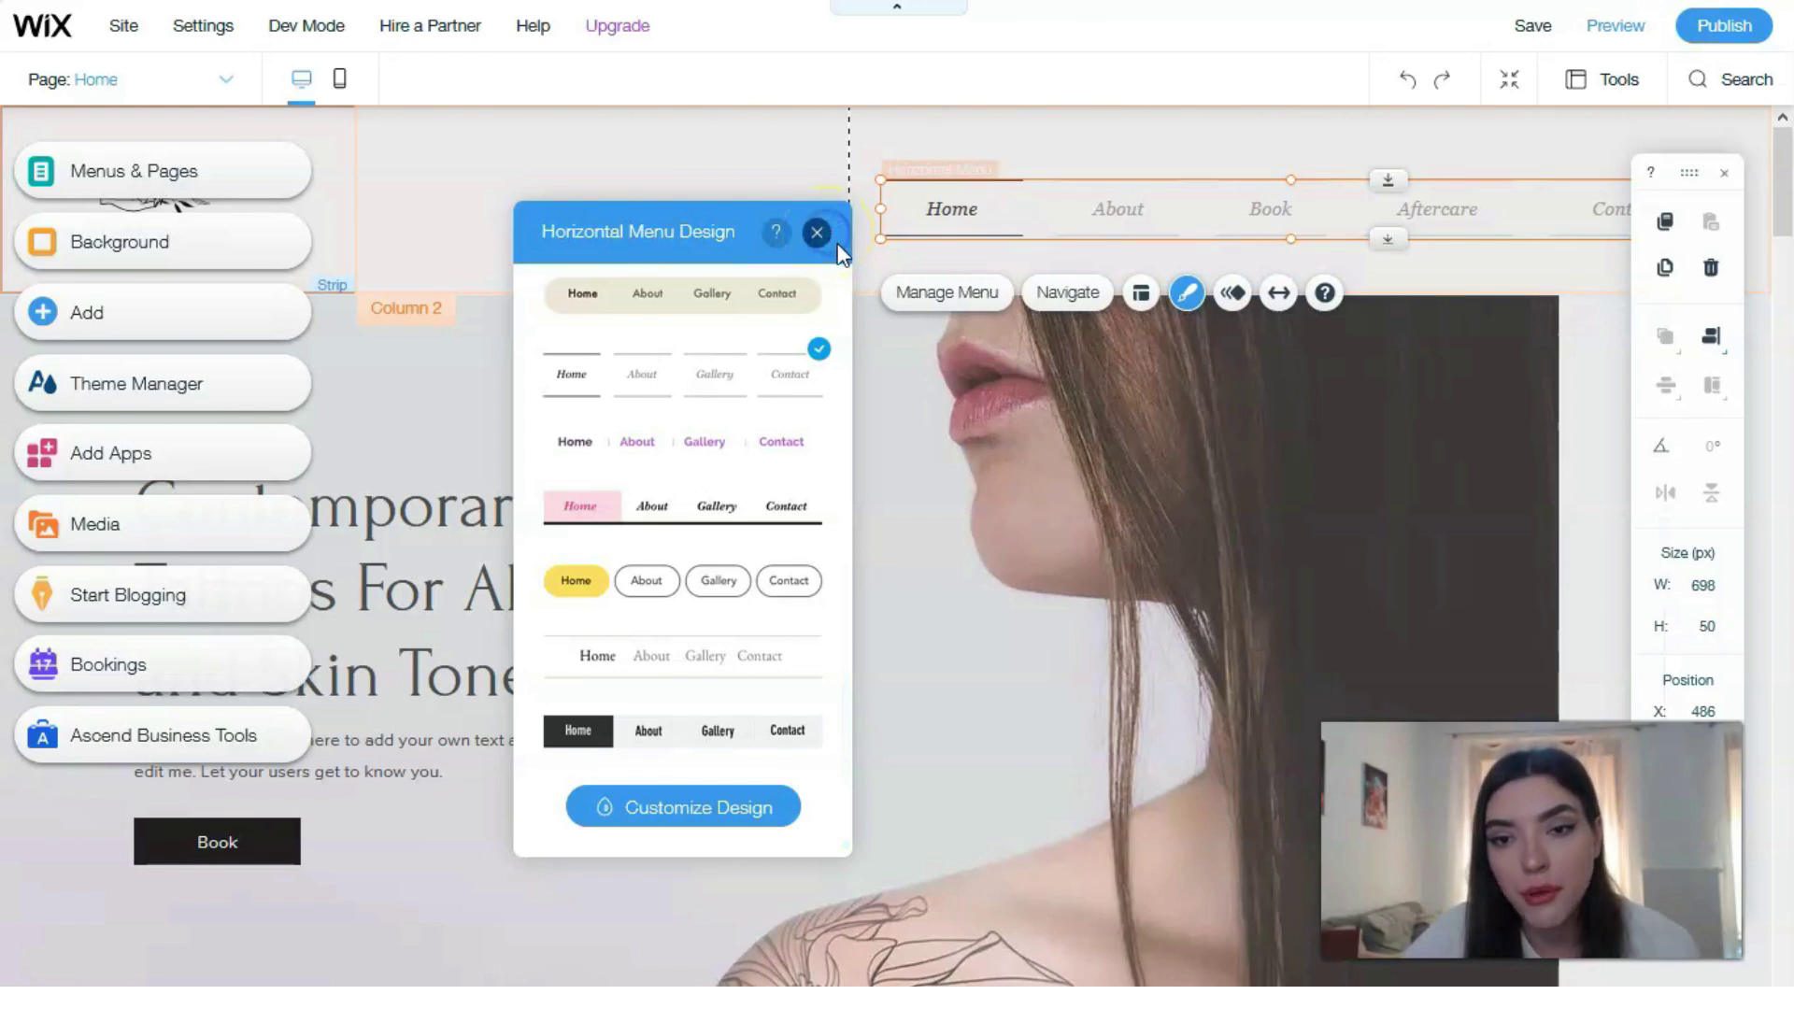
pyautogui.click(818, 233)
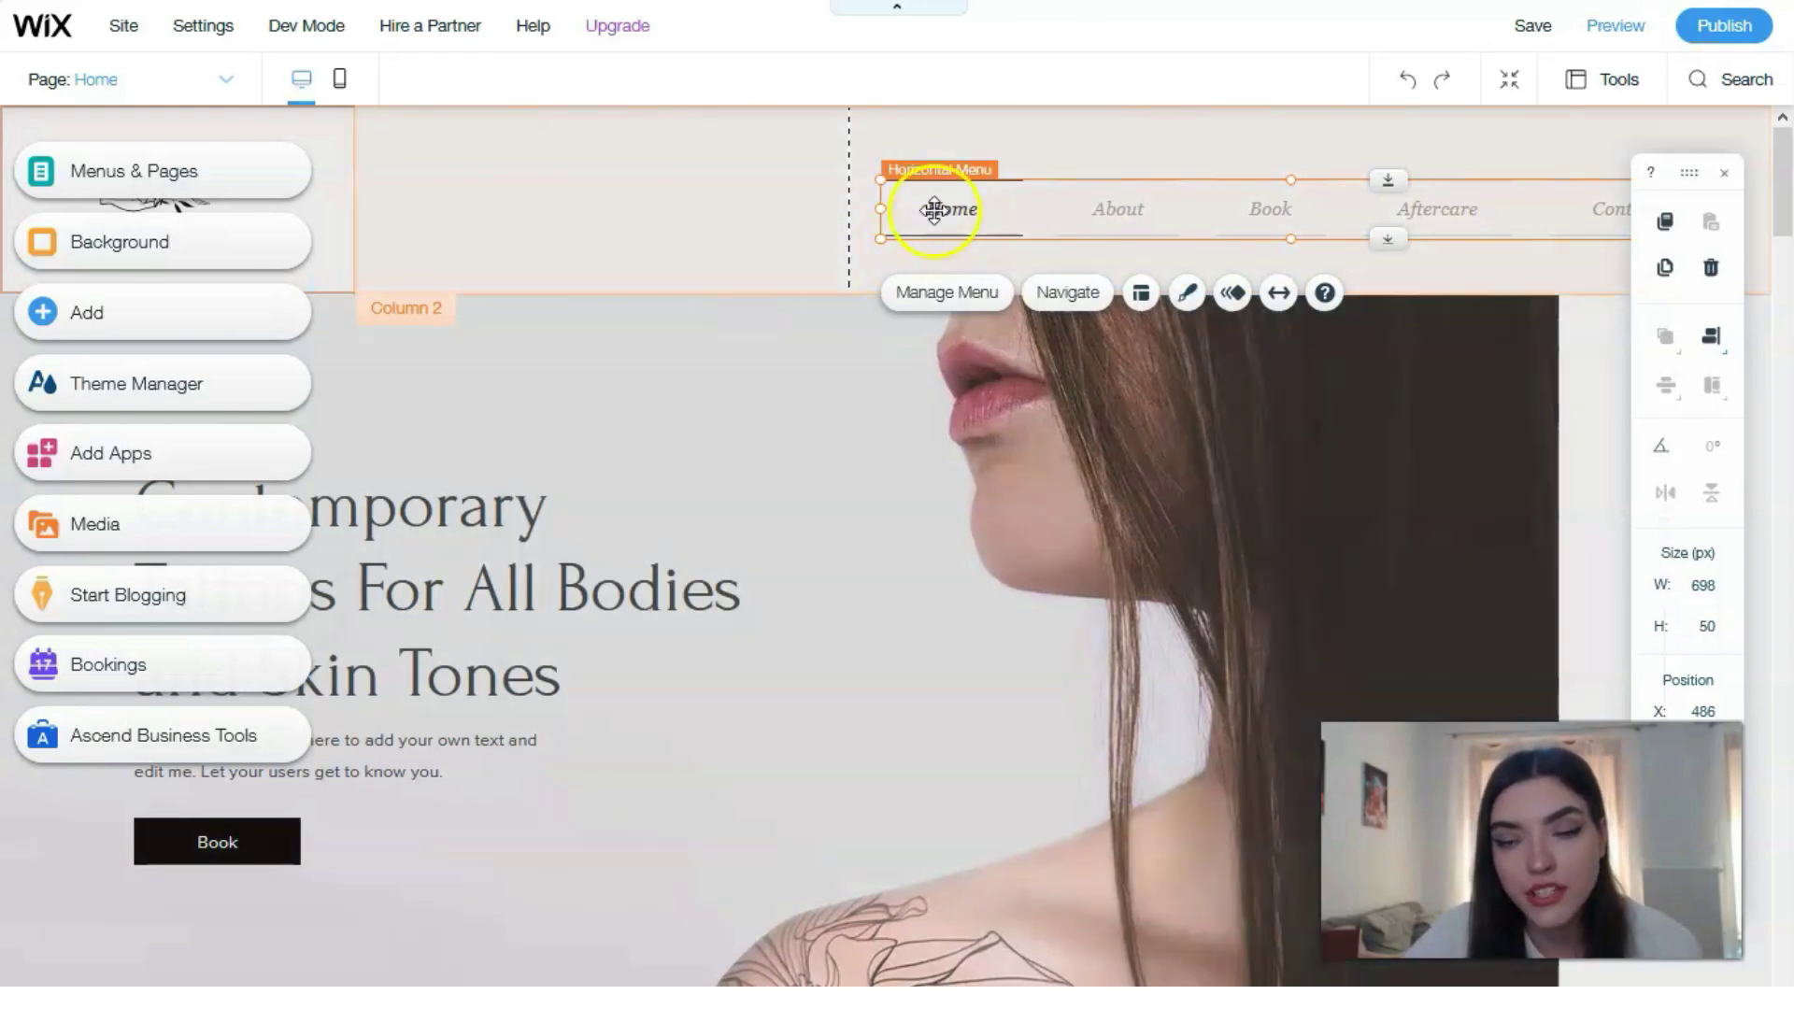
# Review the header menu's page list in Site Menu and open the logo's name text for editing.
pyautogui.click(948, 294)
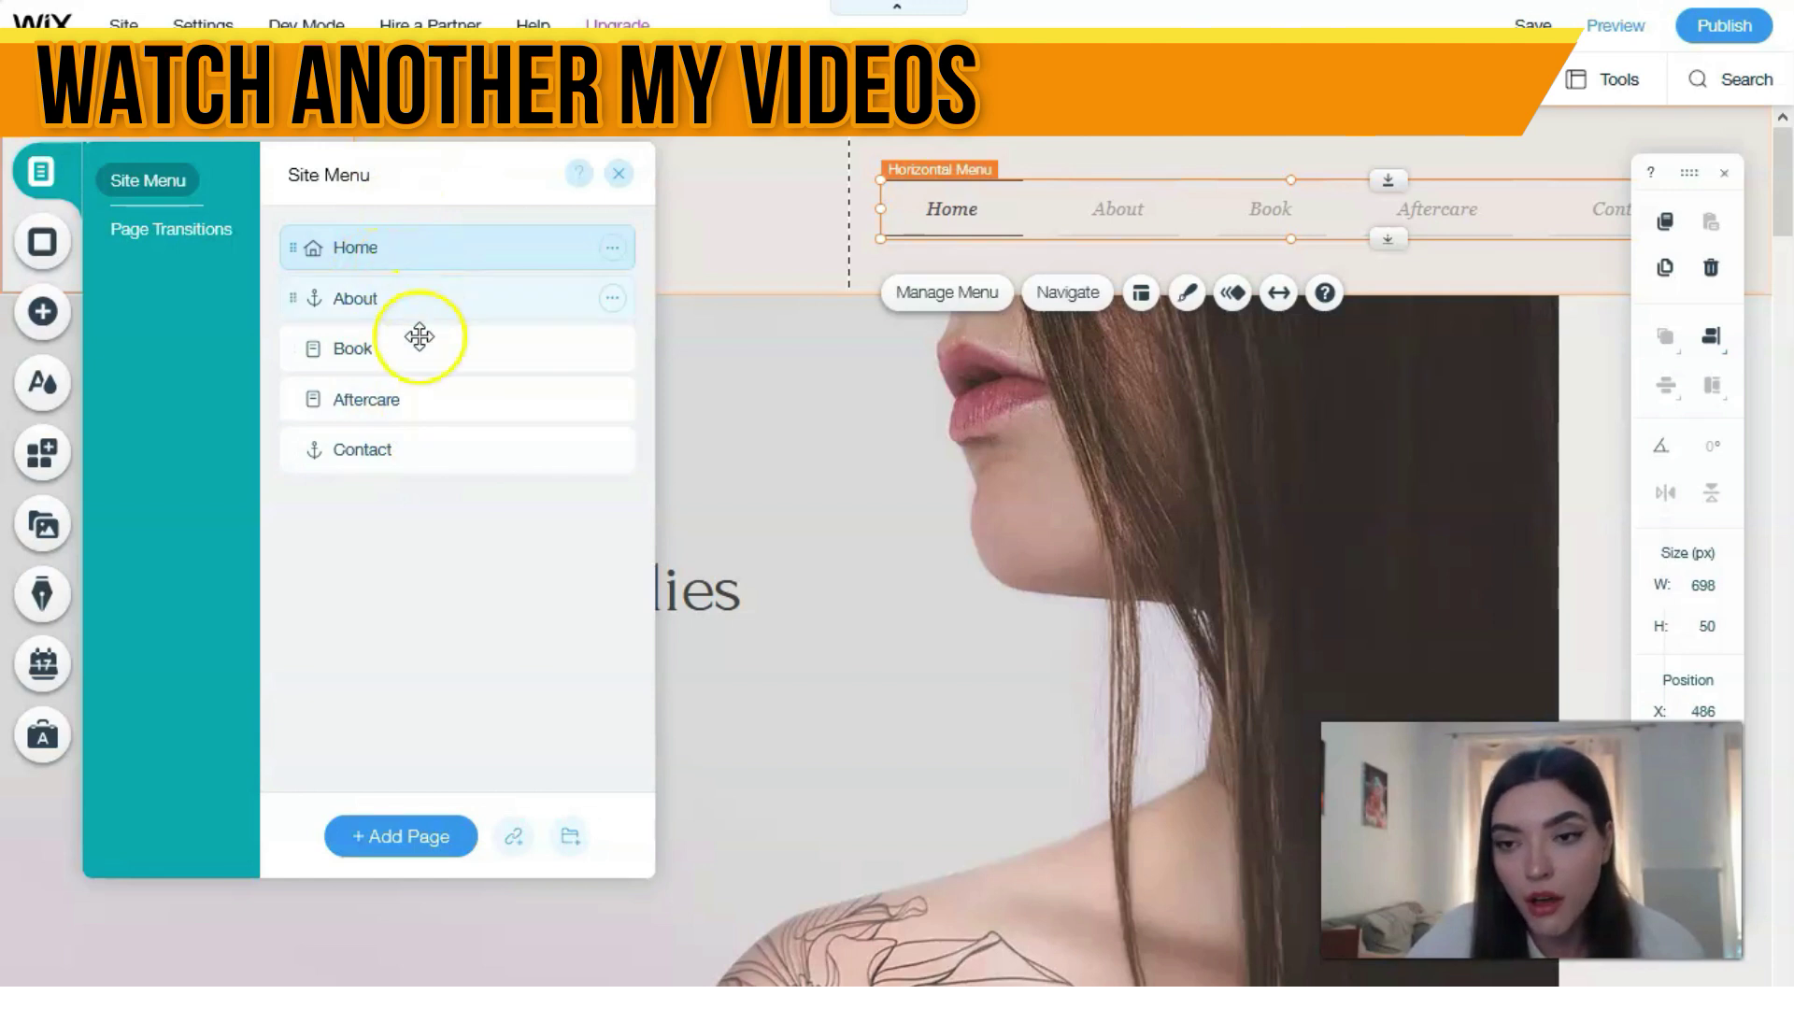
pyautogui.click(617, 176)
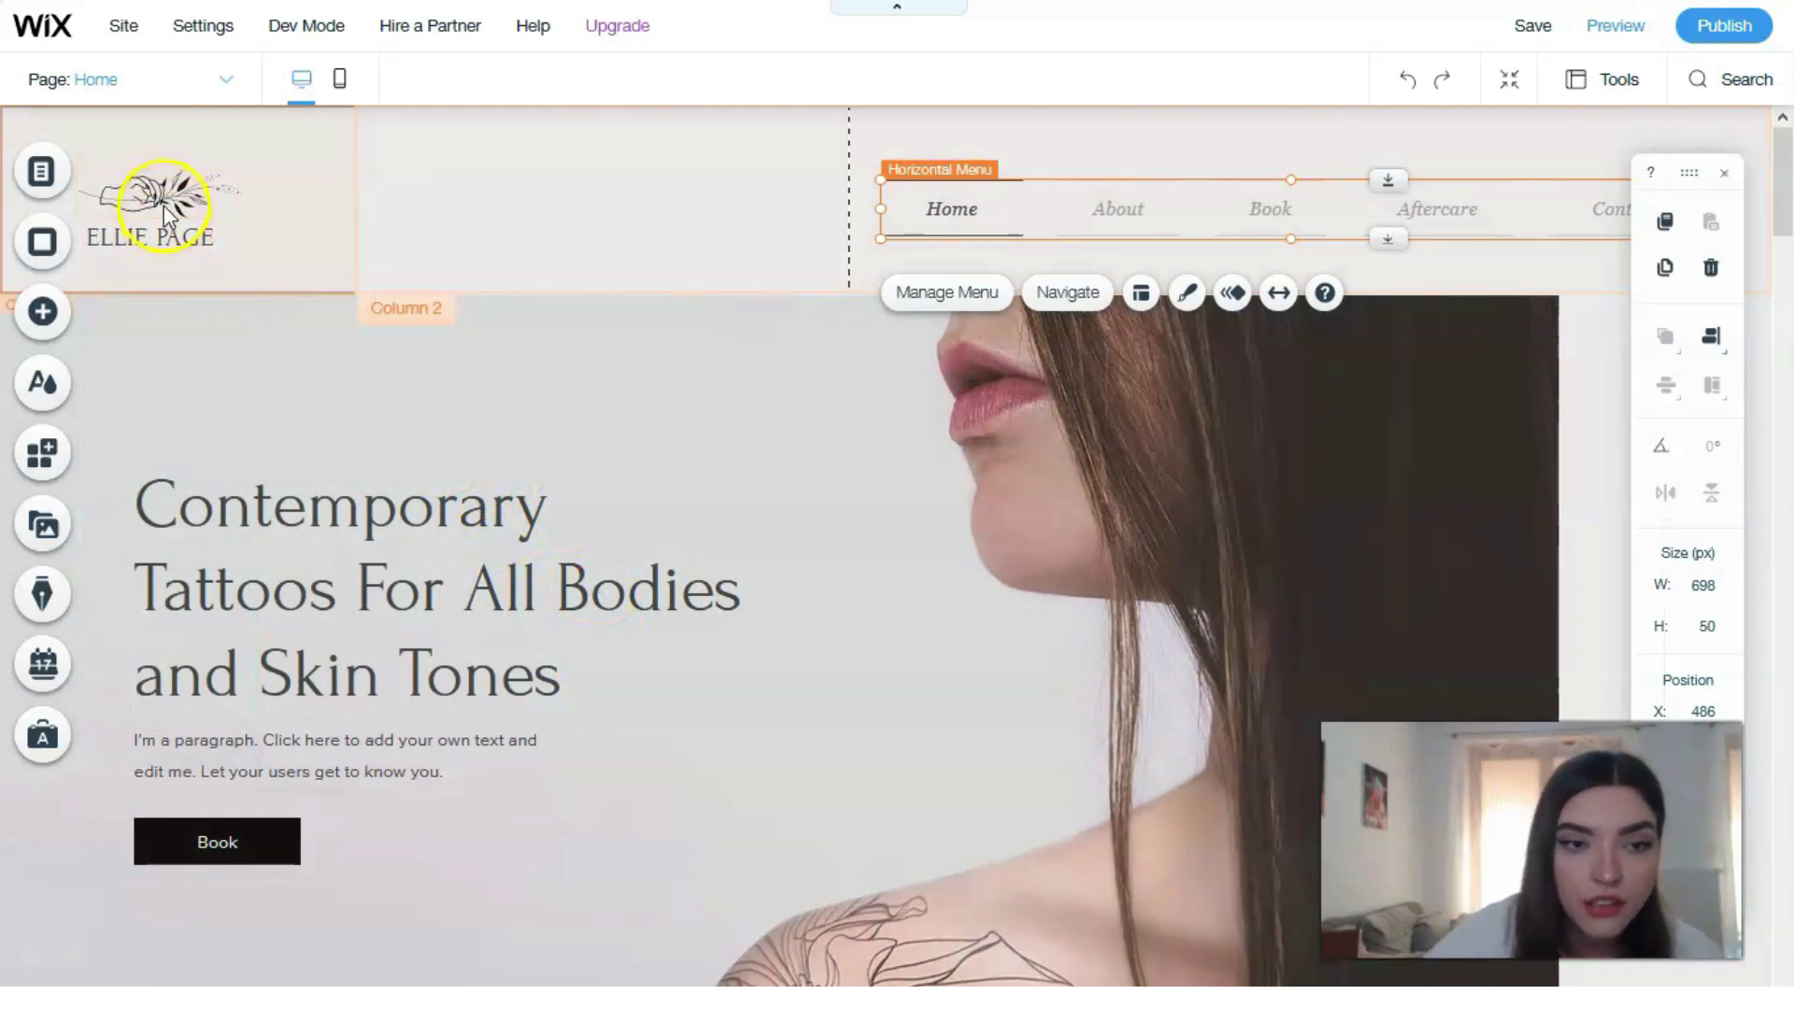
pyautogui.click(204, 240)
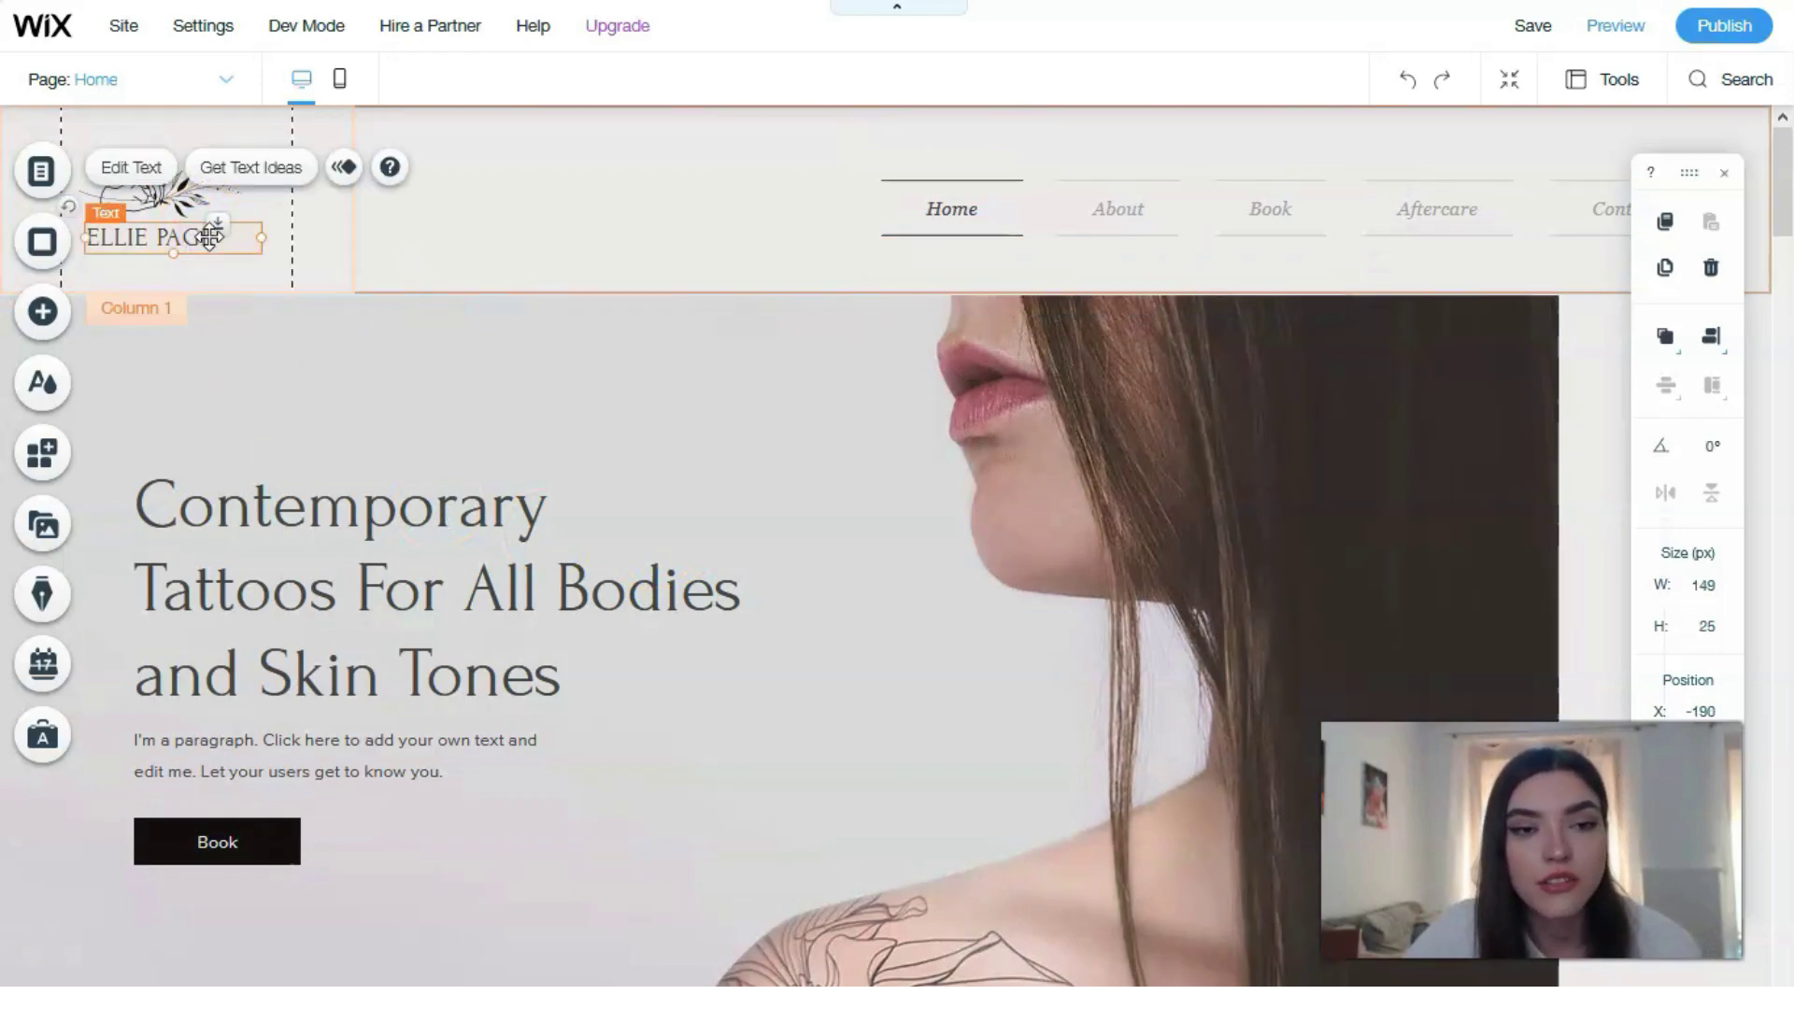
pyautogui.click(147, 168)
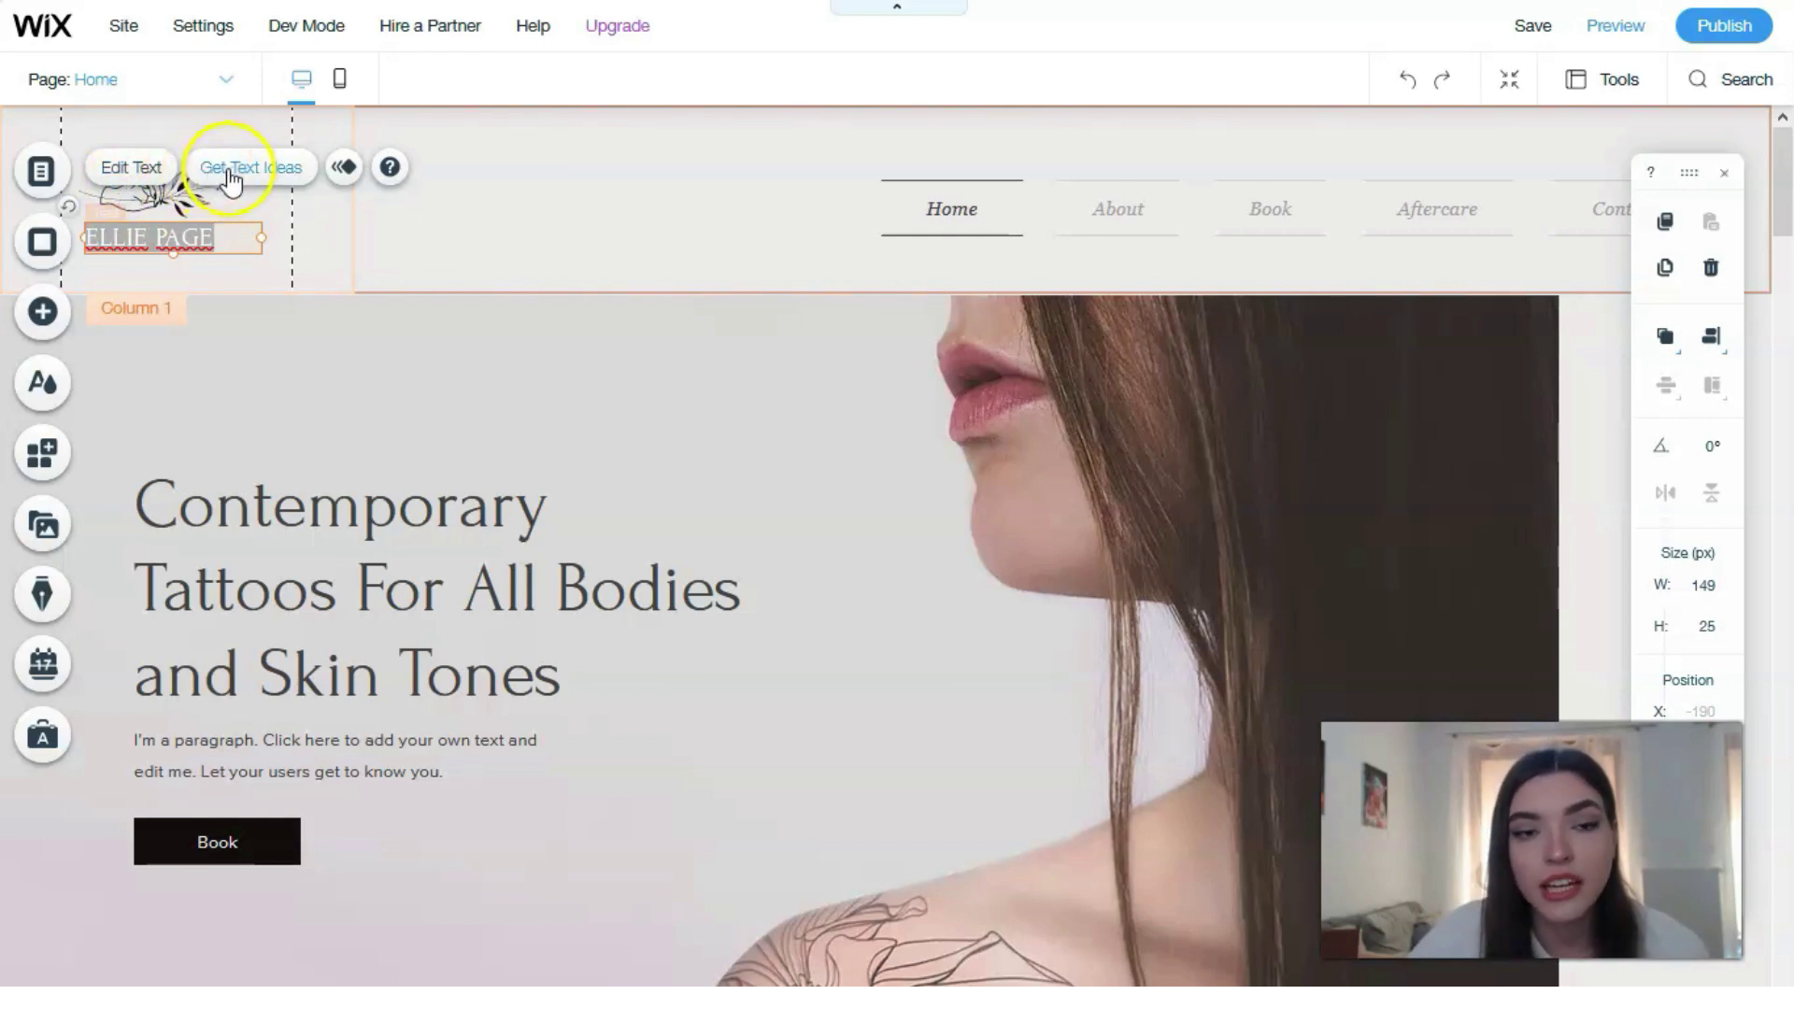
pyautogui.click(514, 327)
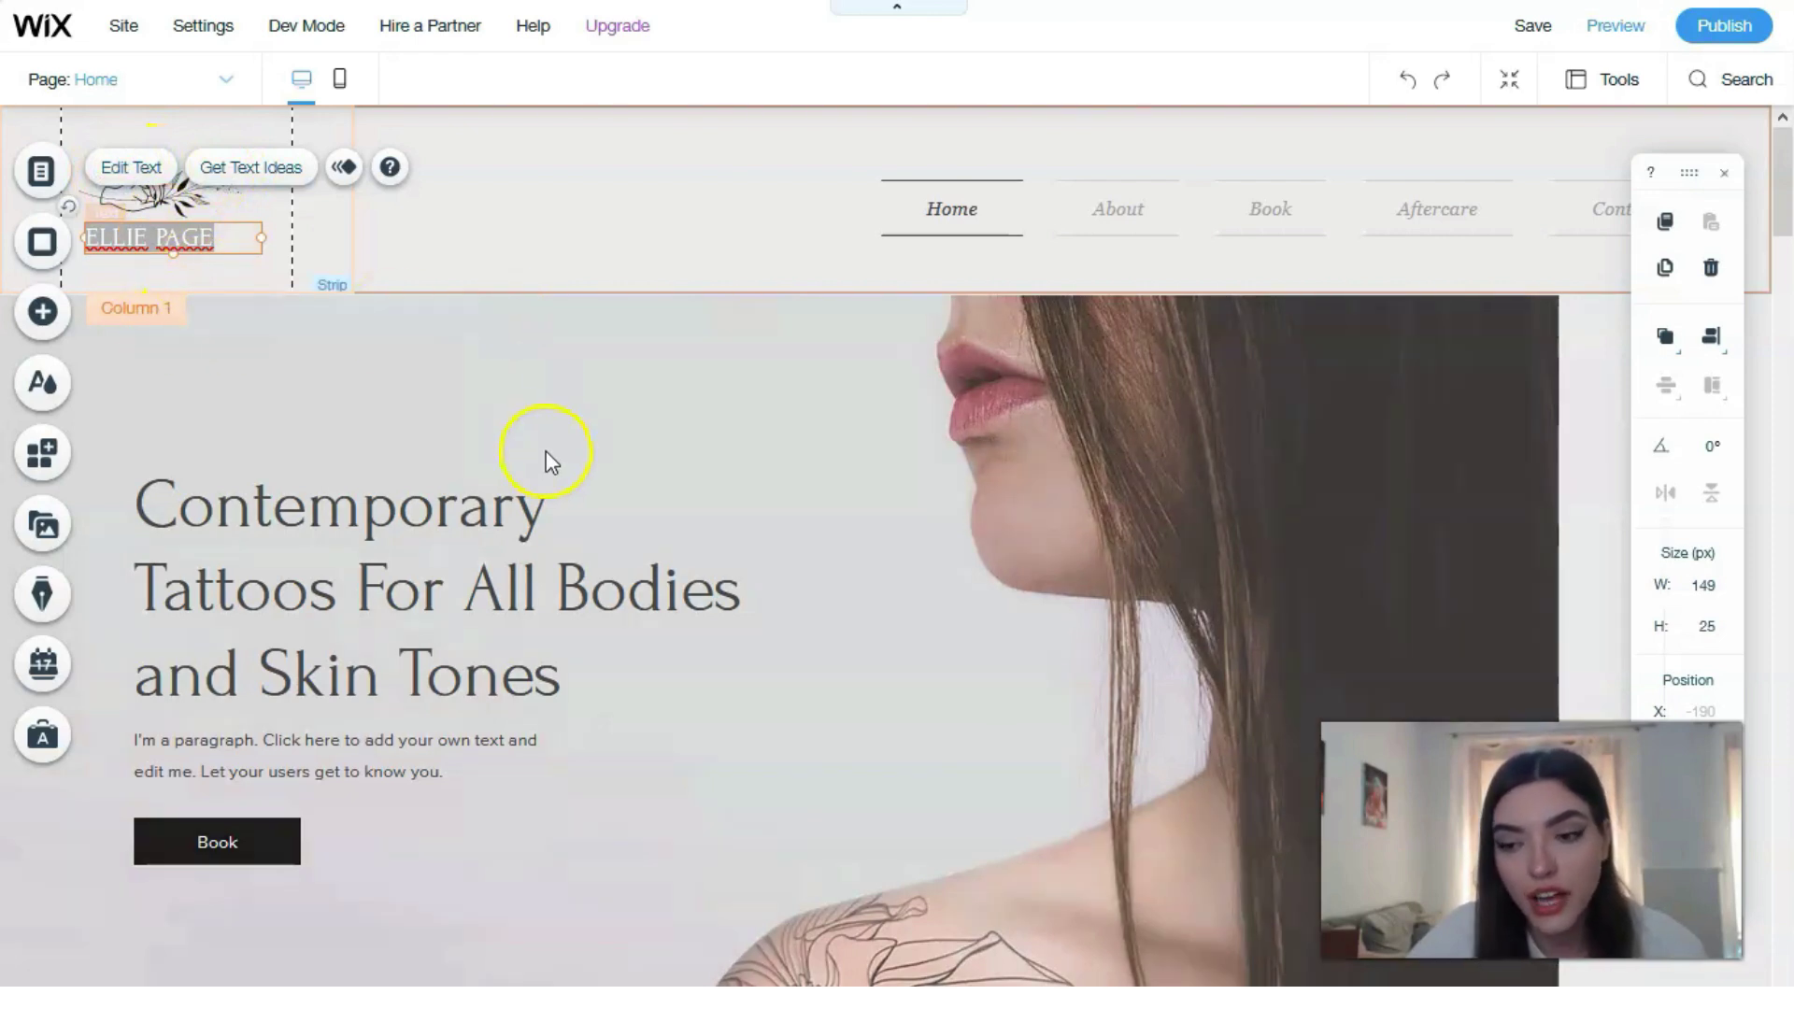
# Select the hero strip and its portrait column to view their column and background options.
pyautogui.click(811, 476)
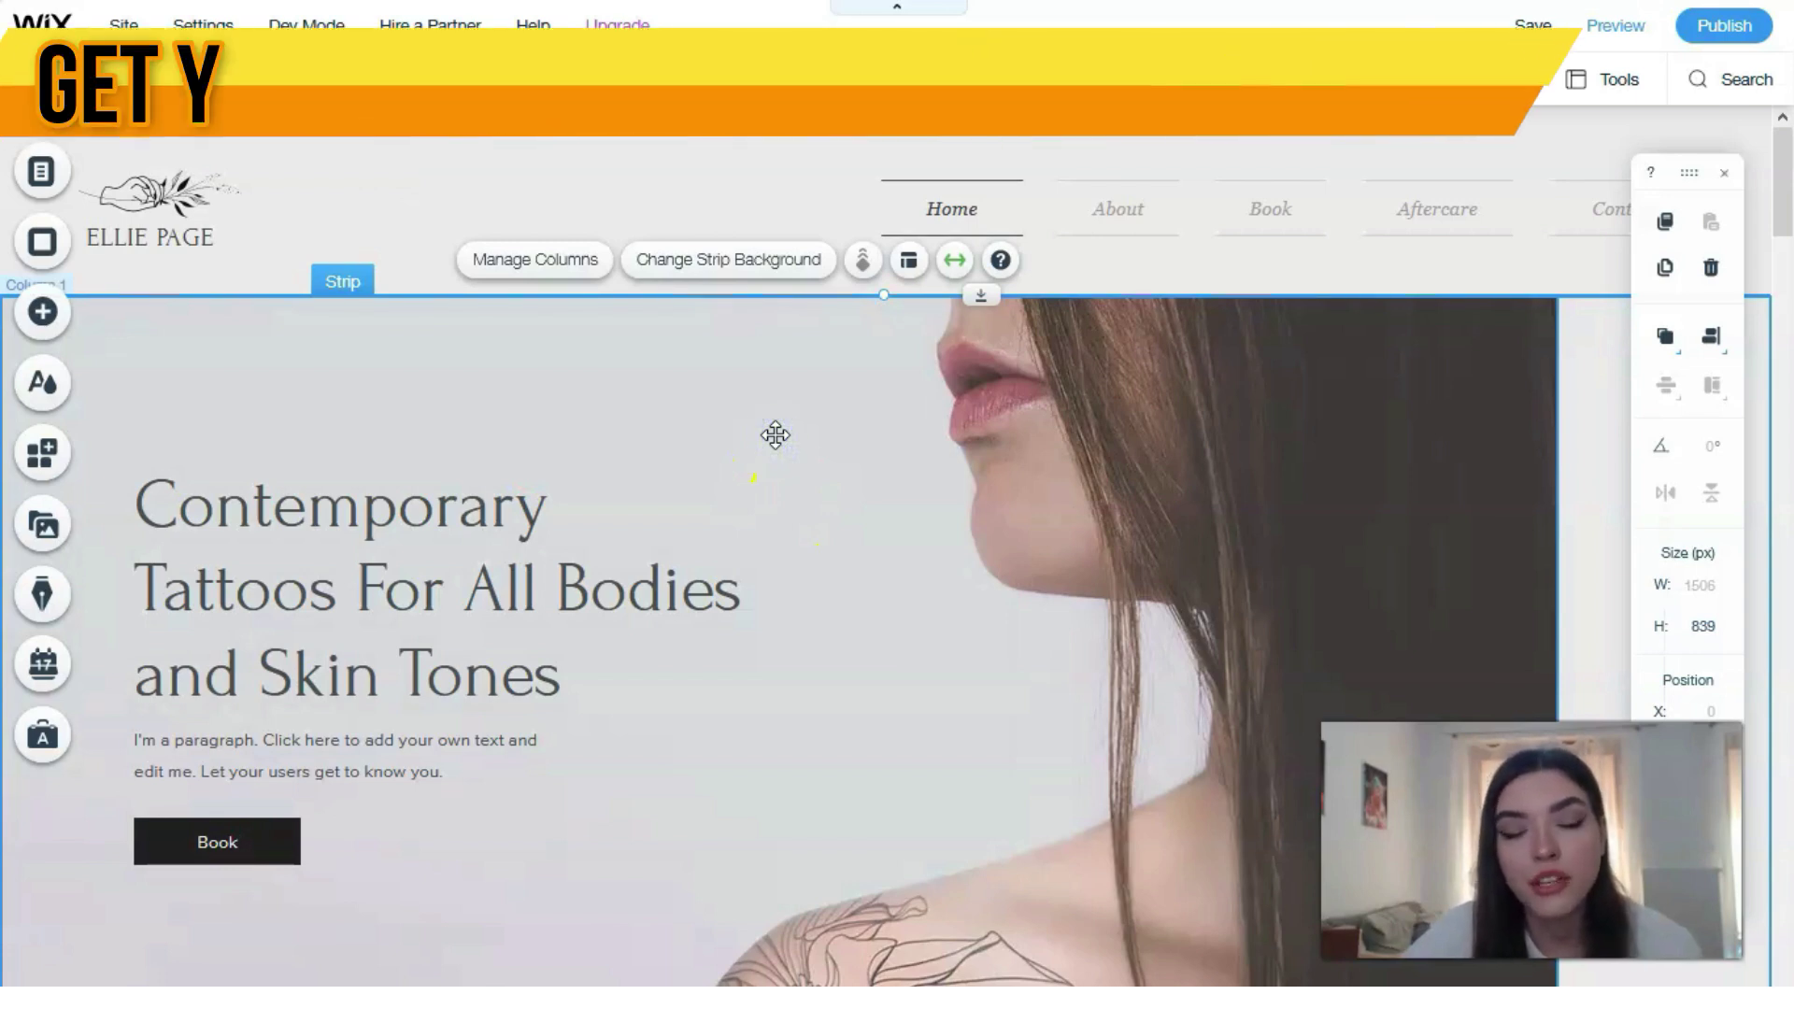
pyautogui.scroll(-1, 775, 434)
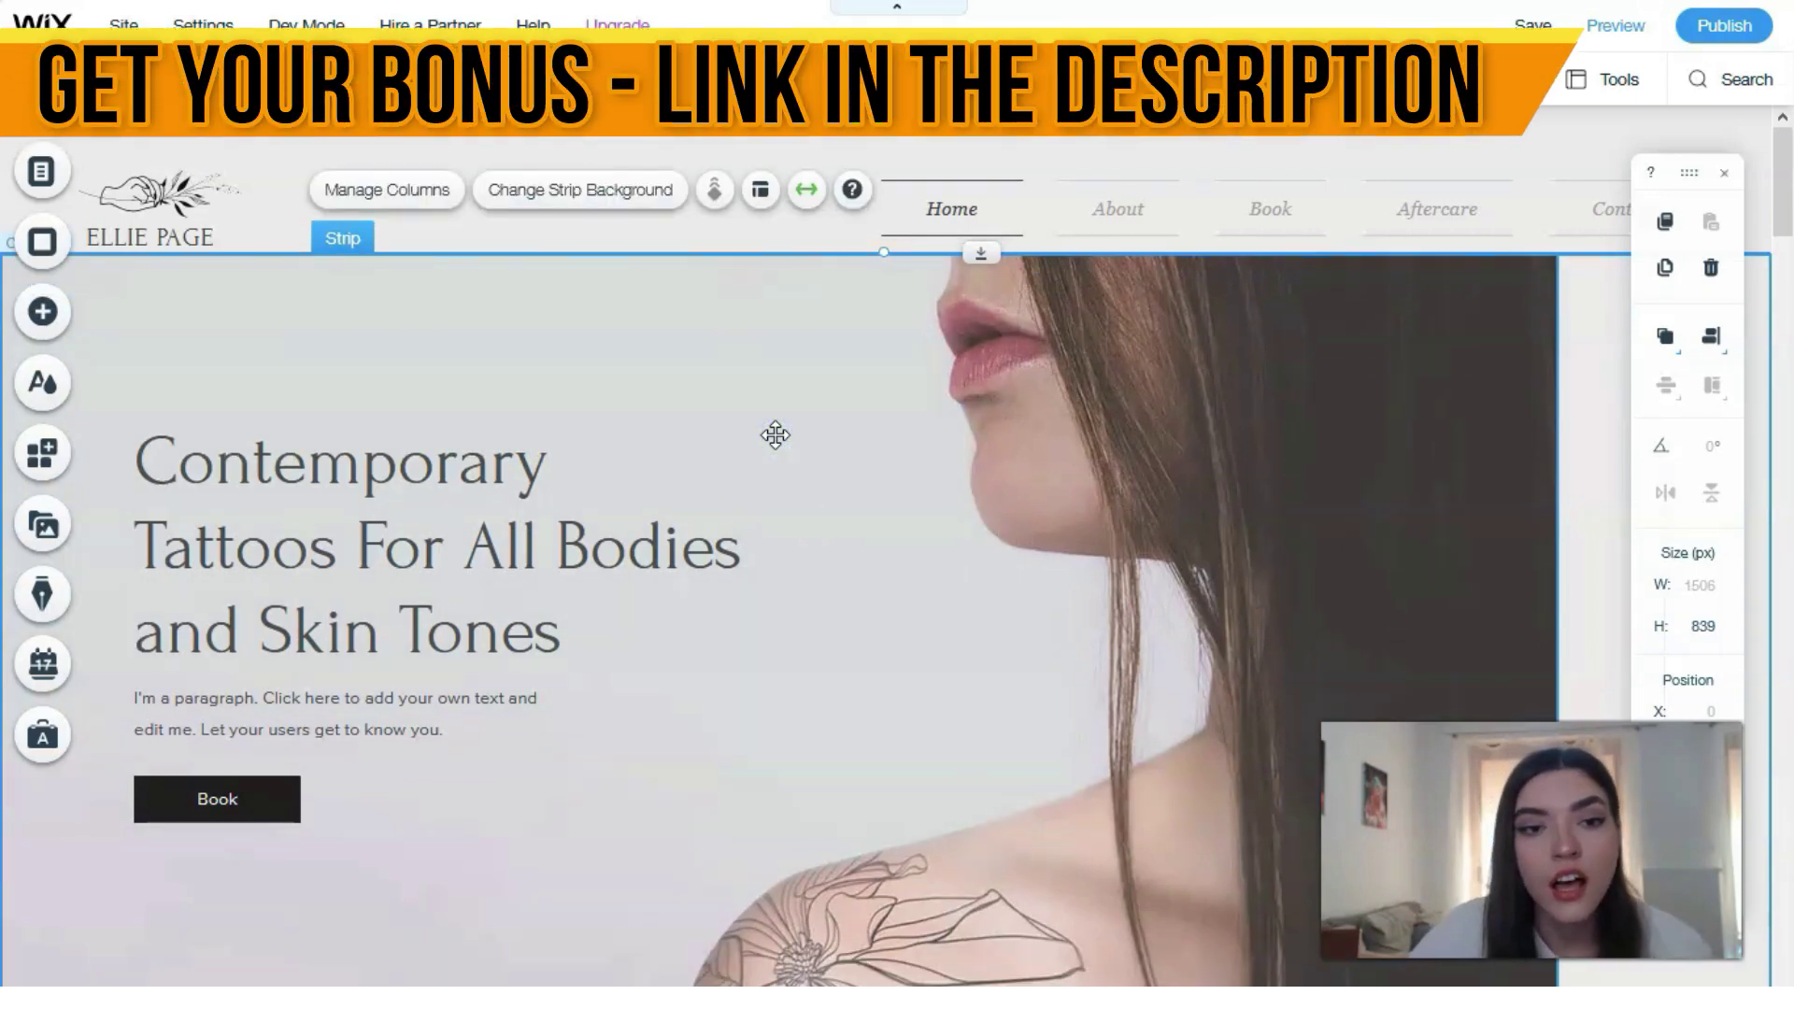
pyautogui.click(774, 434)
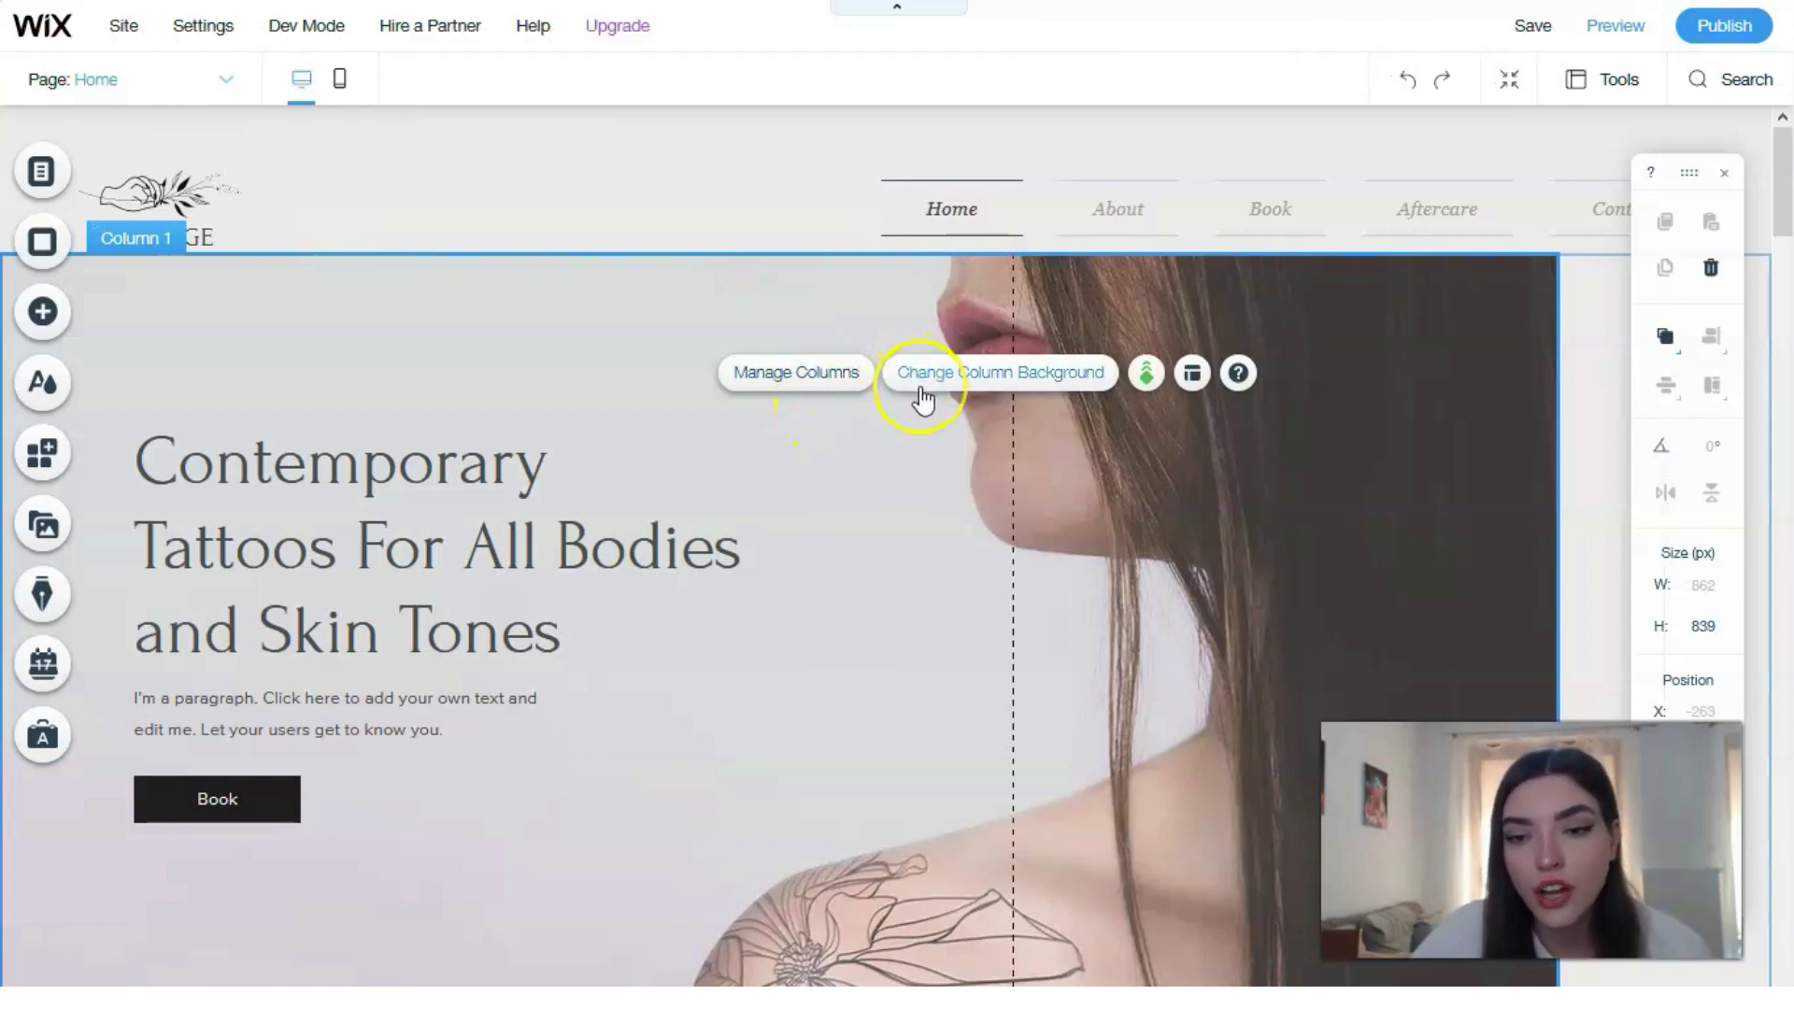
pyautogui.scroll(-2, 1093, 374)
pyautogui.click(1263, 352)
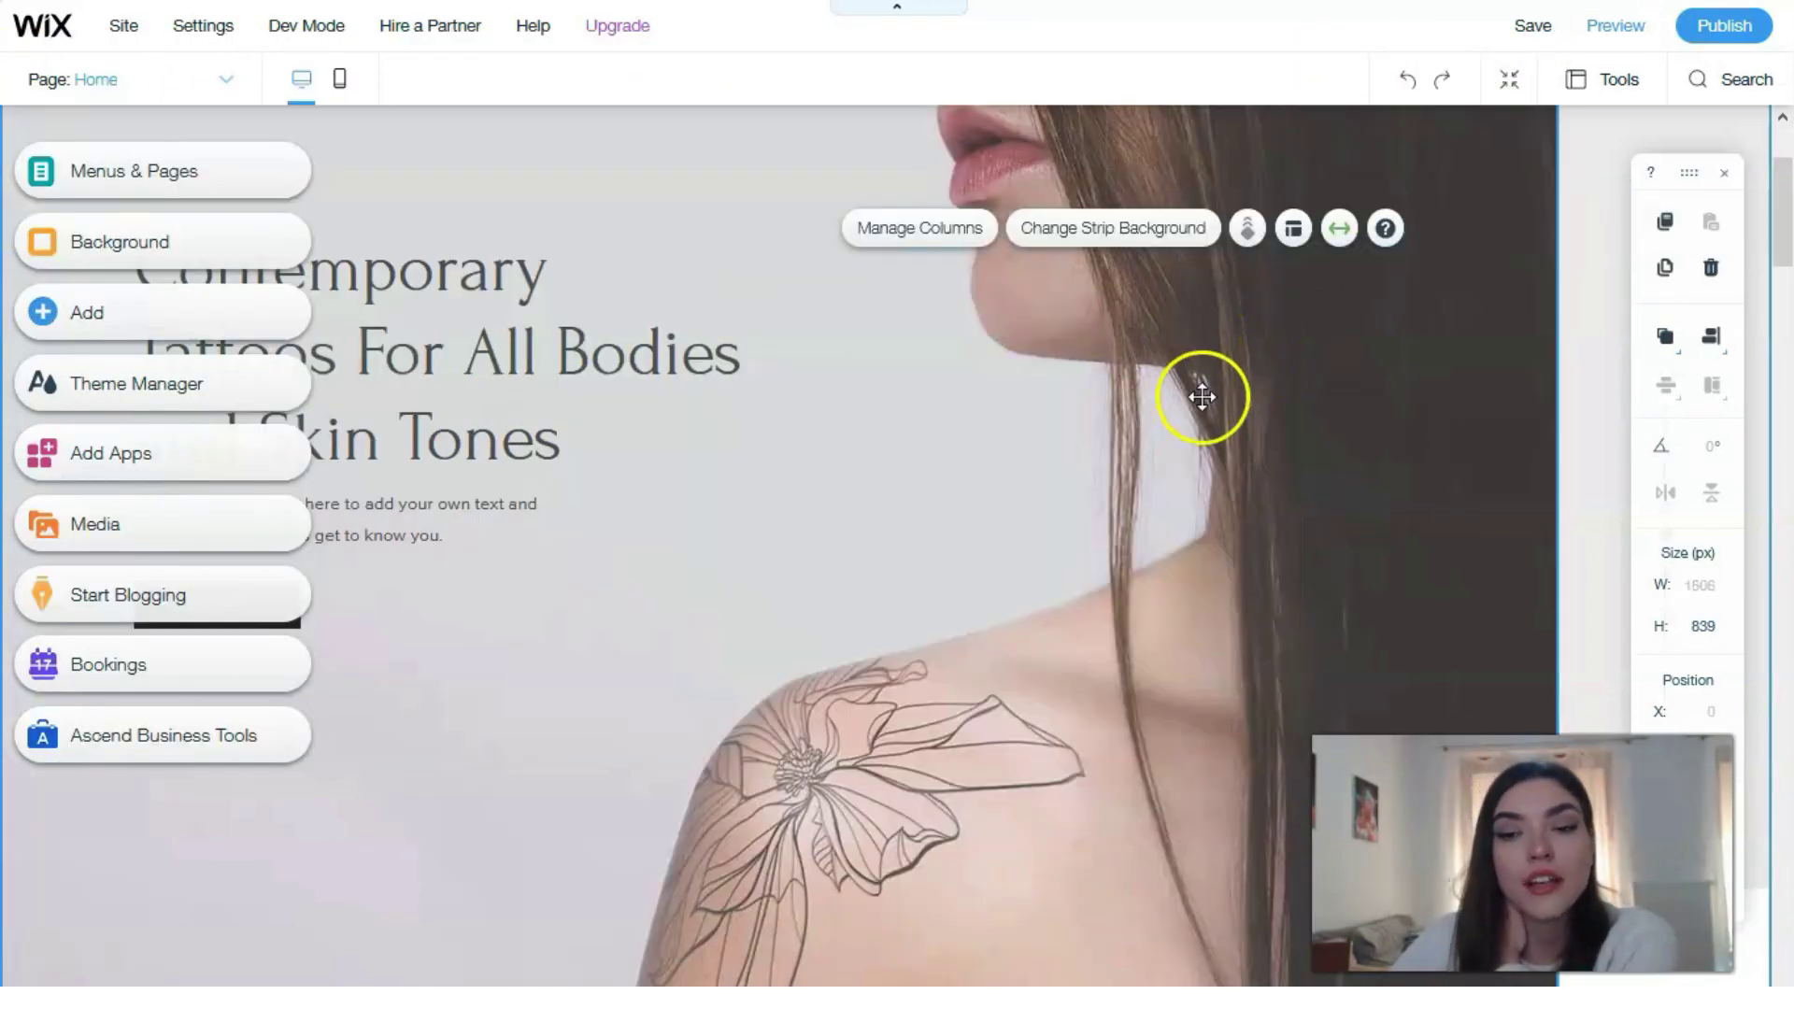
# Examine the home page sections from the hero through My Work and Upcoming Guest Spots, and return to the hero.
pyautogui.scroll(-6, 1043, 377)
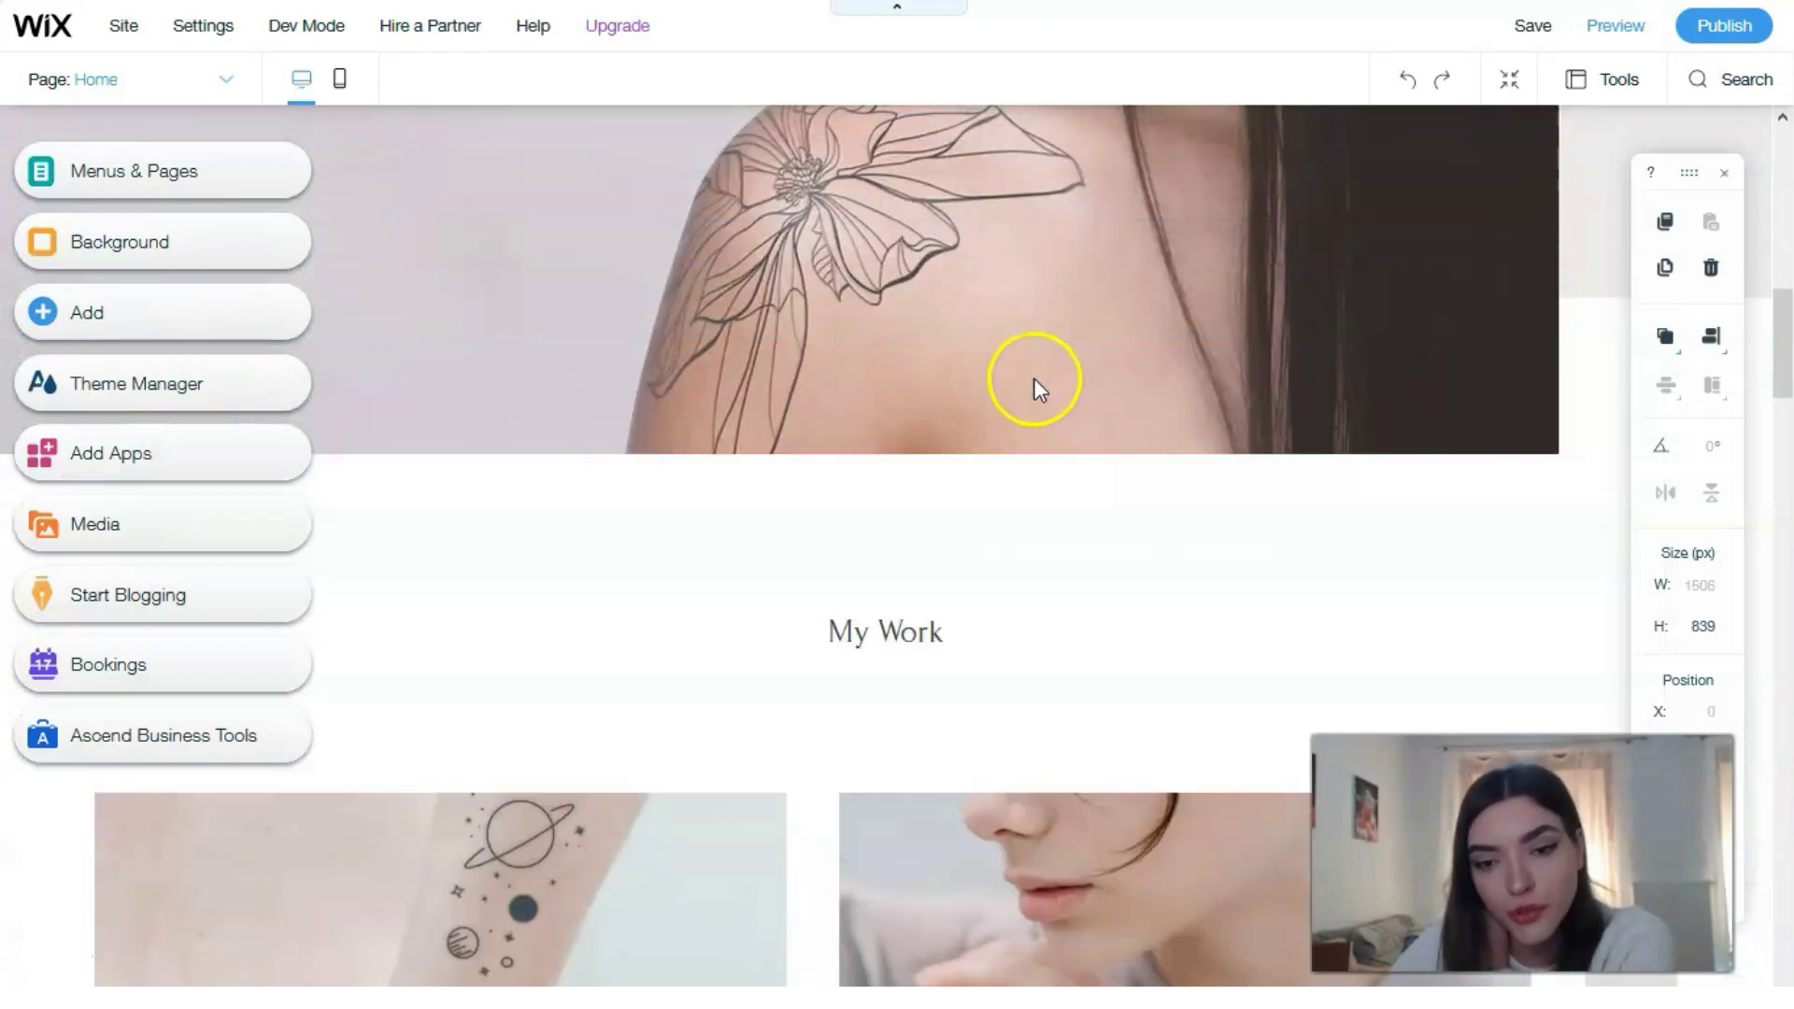
pyautogui.scroll(-5, 1028, 383)
pyautogui.scroll(-1, 766, 275)
pyautogui.scroll(-2, 748, 294)
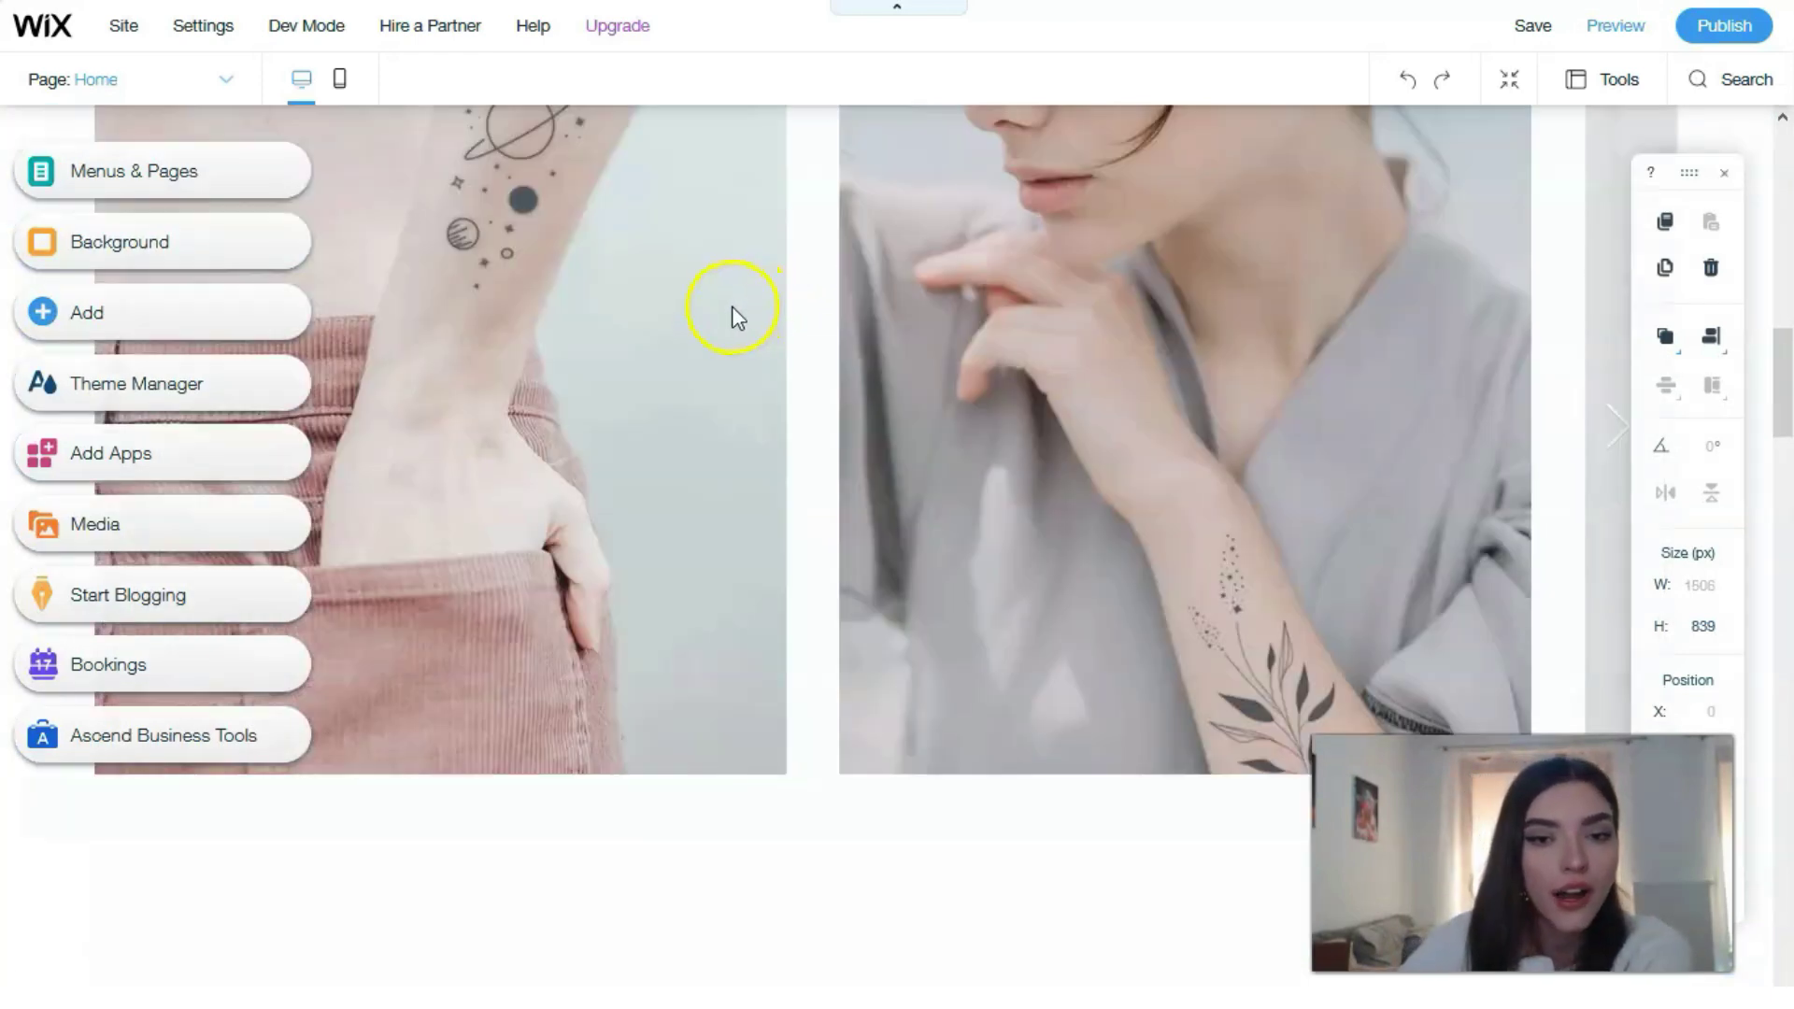
pyautogui.scroll(-1, 794, 402)
pyautogui.scroll(-1, 815, 428)
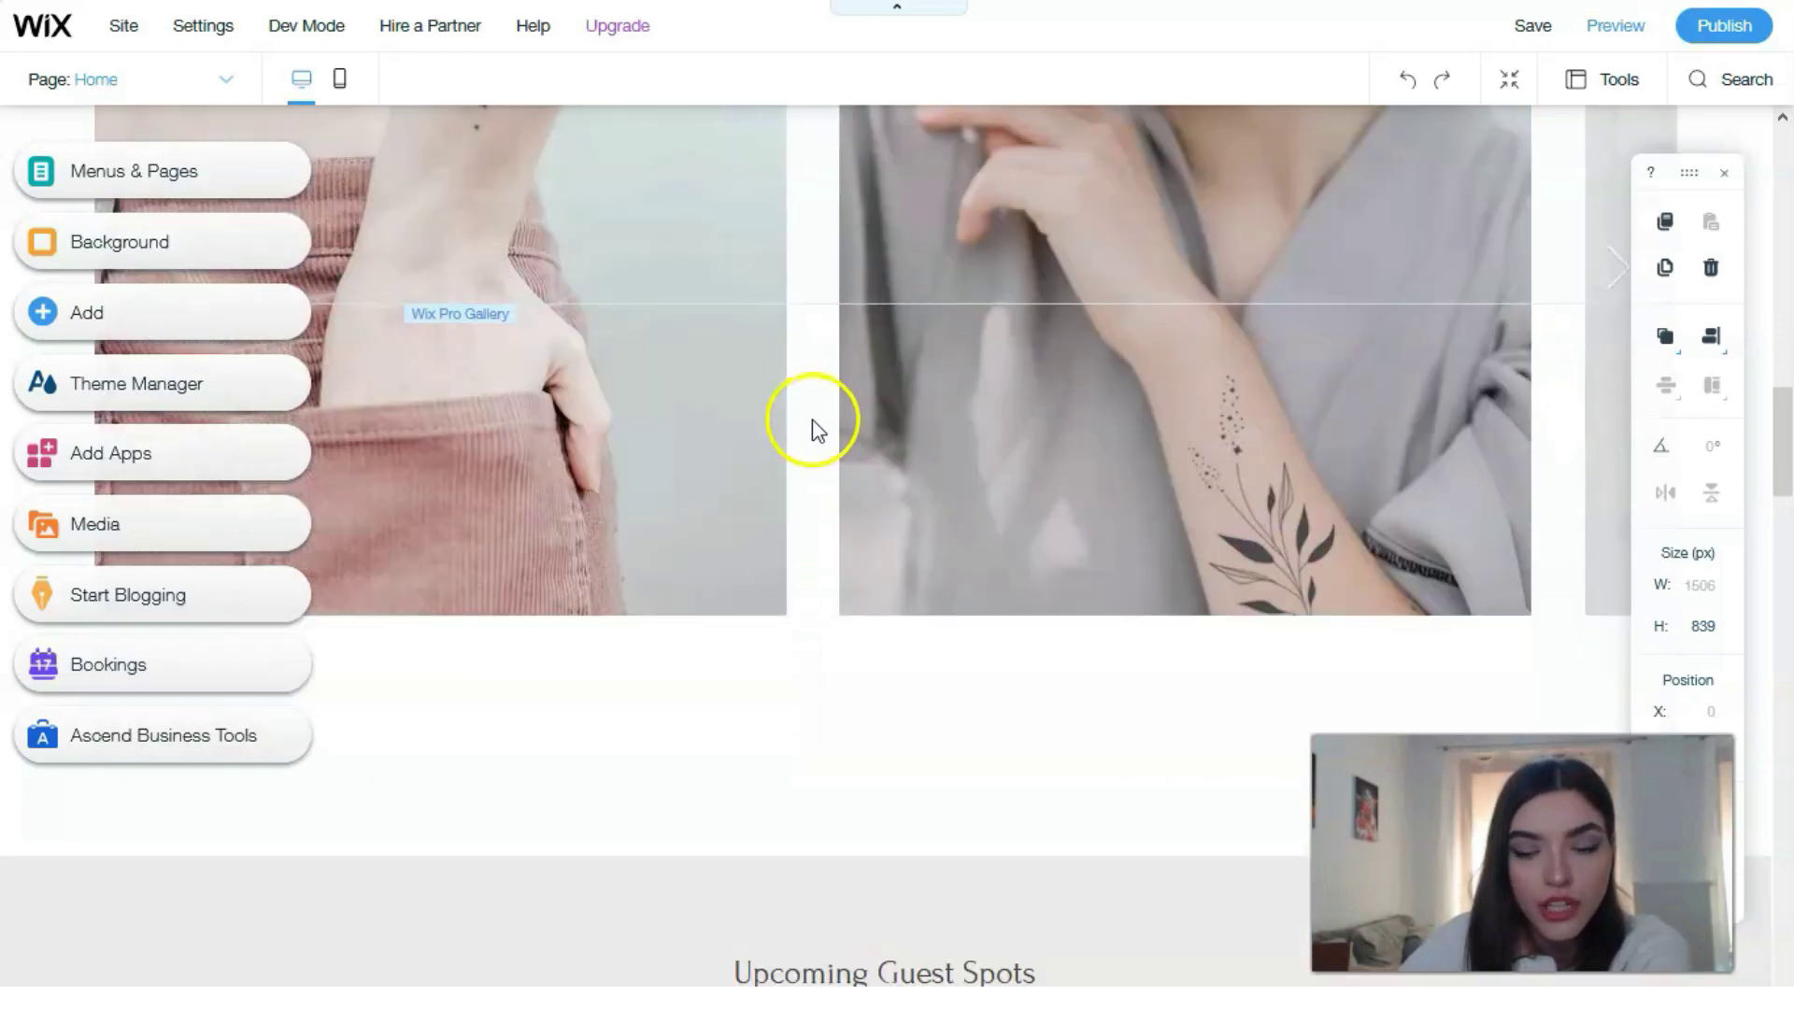
pyautogui.scroll(-7, 809, 437)
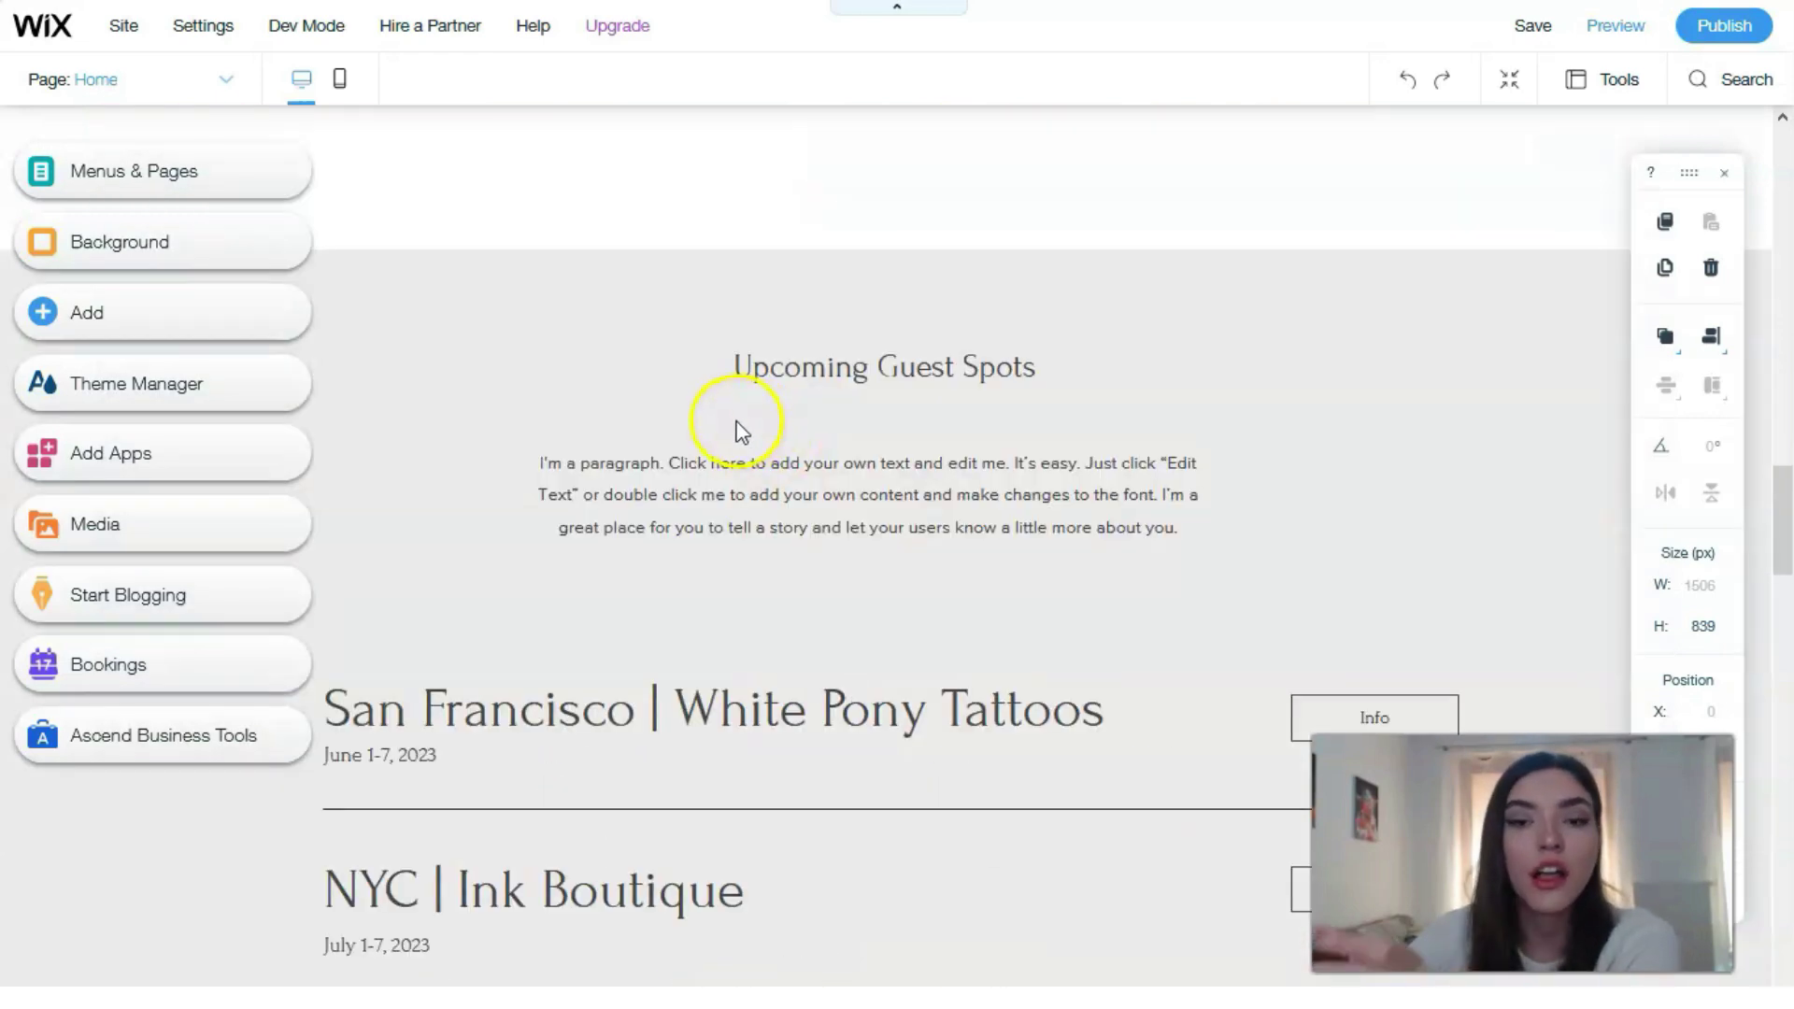
pyautogui.scroll(-3, 742, 431)
pyautogui.scroll(-1, 766, 430)
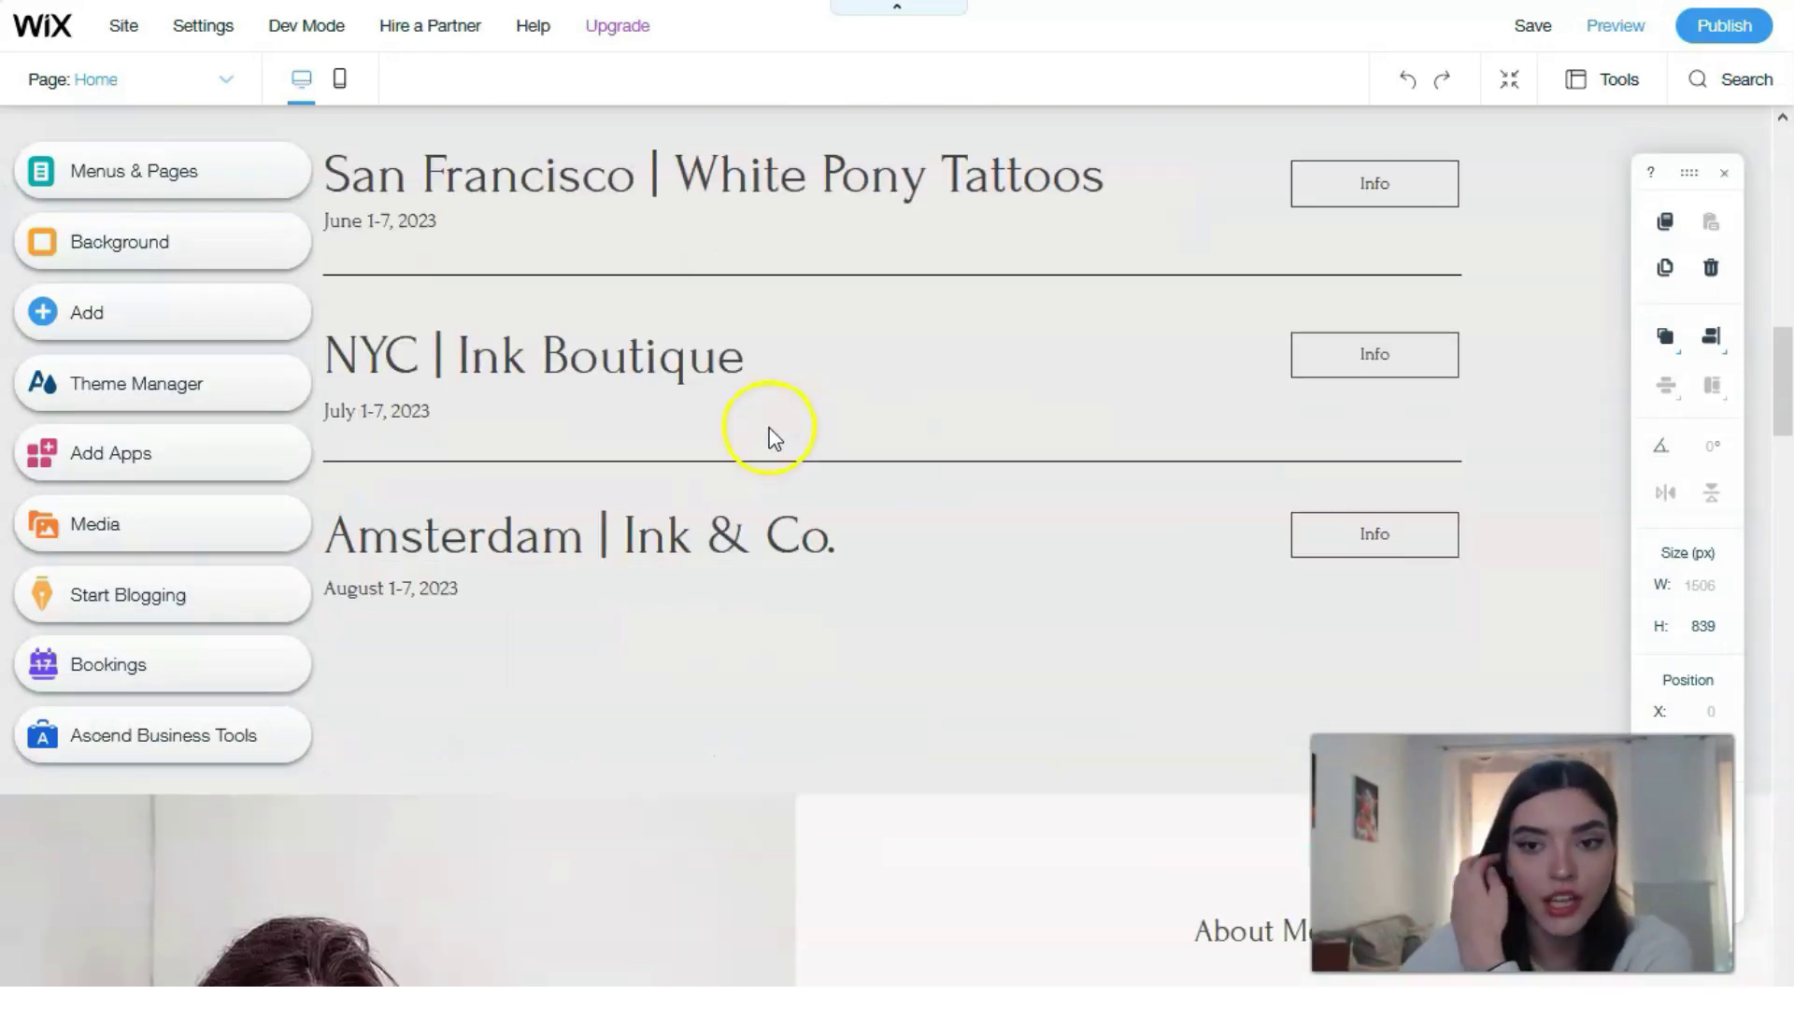
pyautogui.scroll(6, 766, 430)
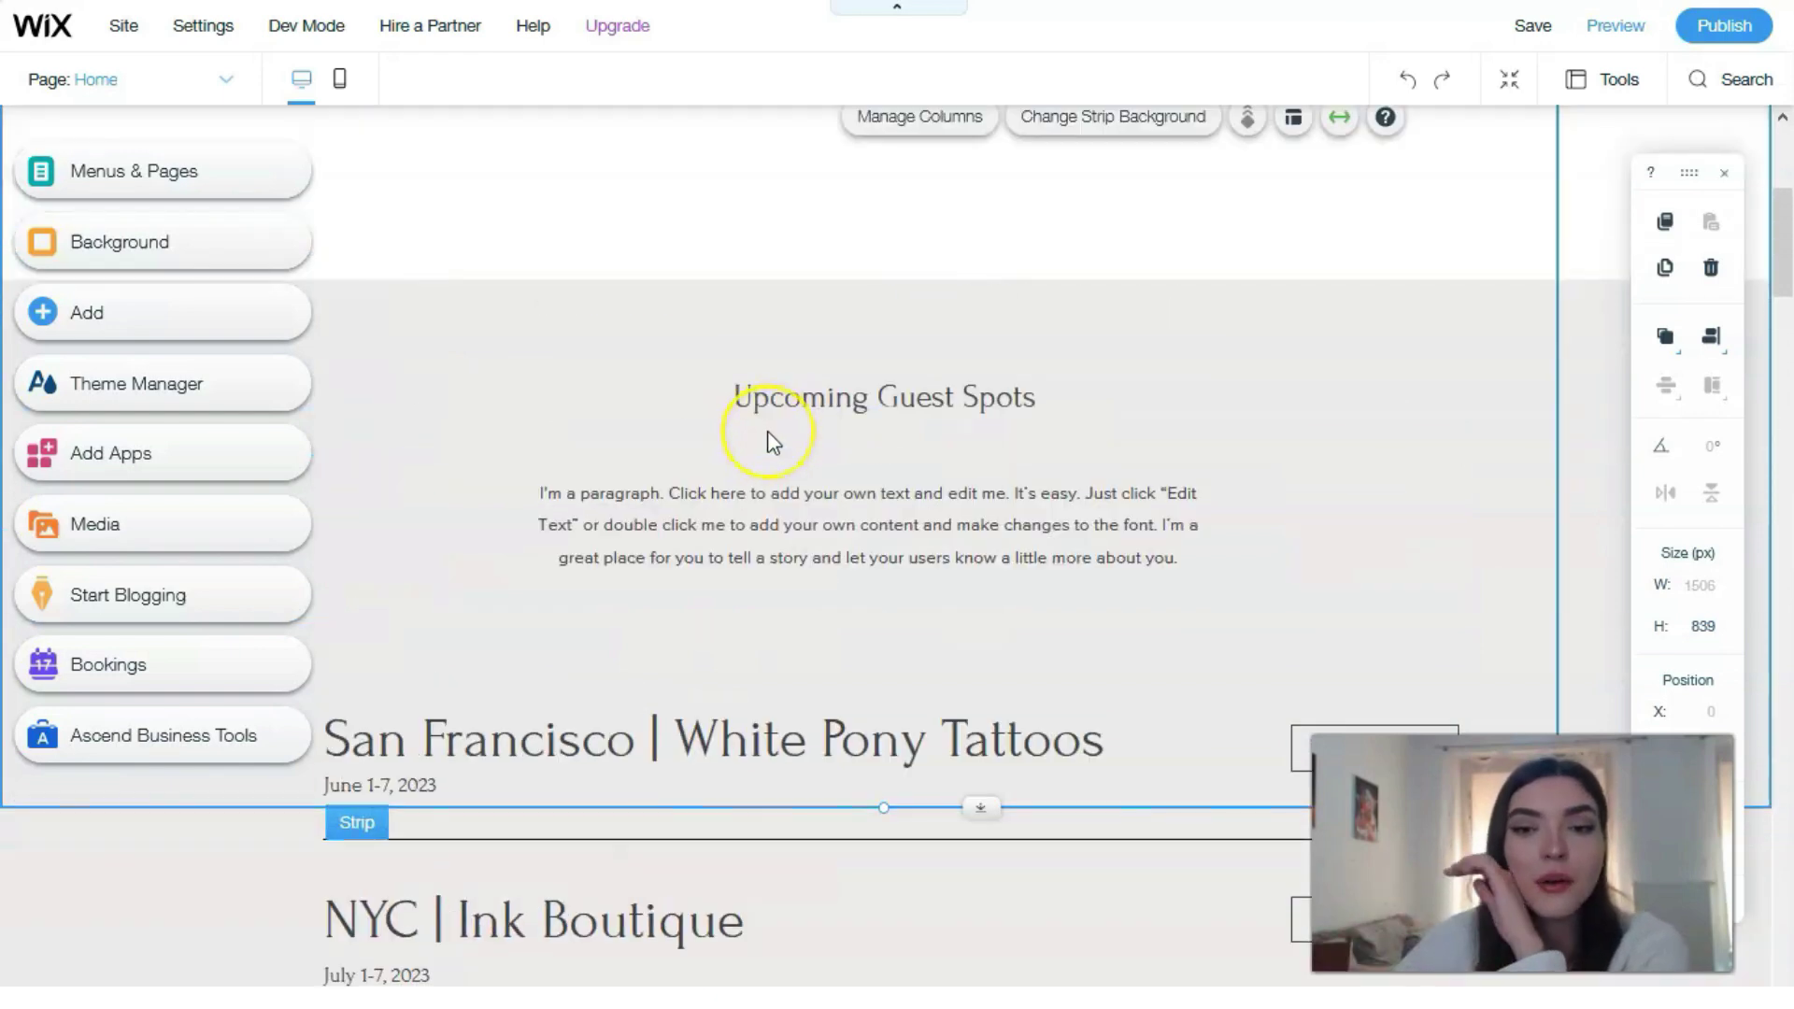
pyautogui.scroll(10, 766, 430)
pyautogui.scroll(8, 495, 589)
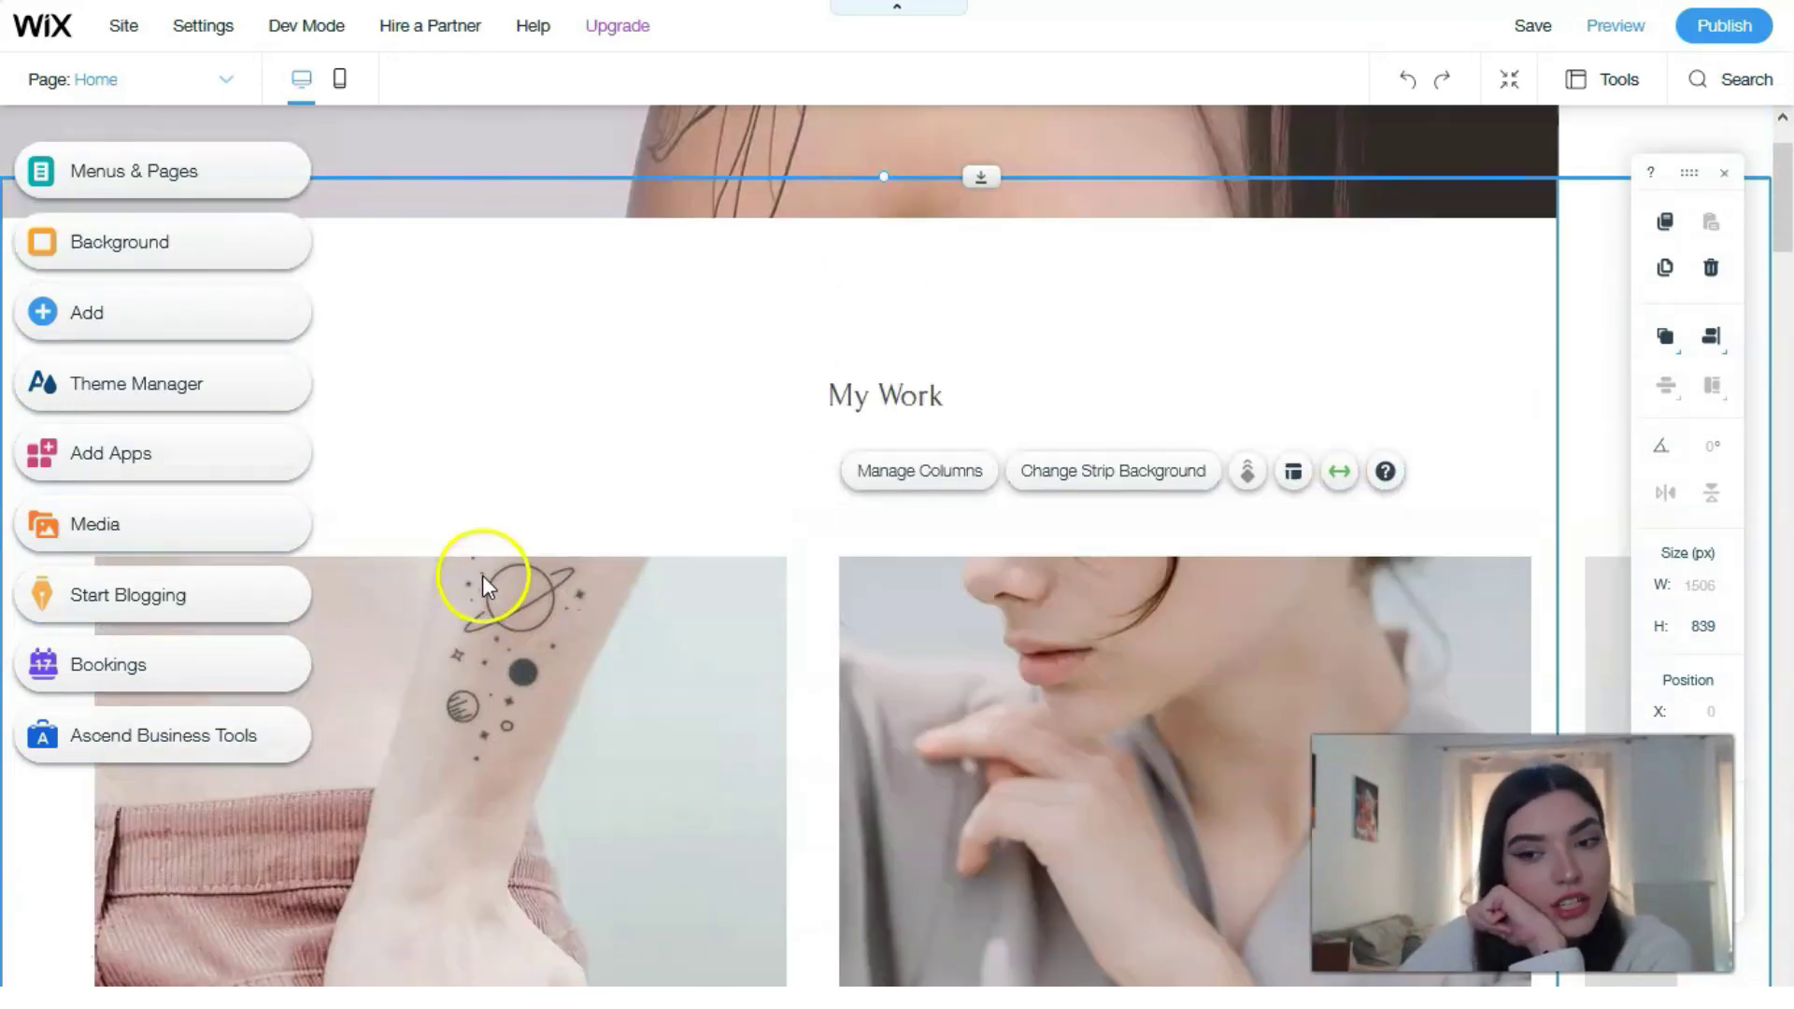
pyautogui.scroll(2, 199, 243)
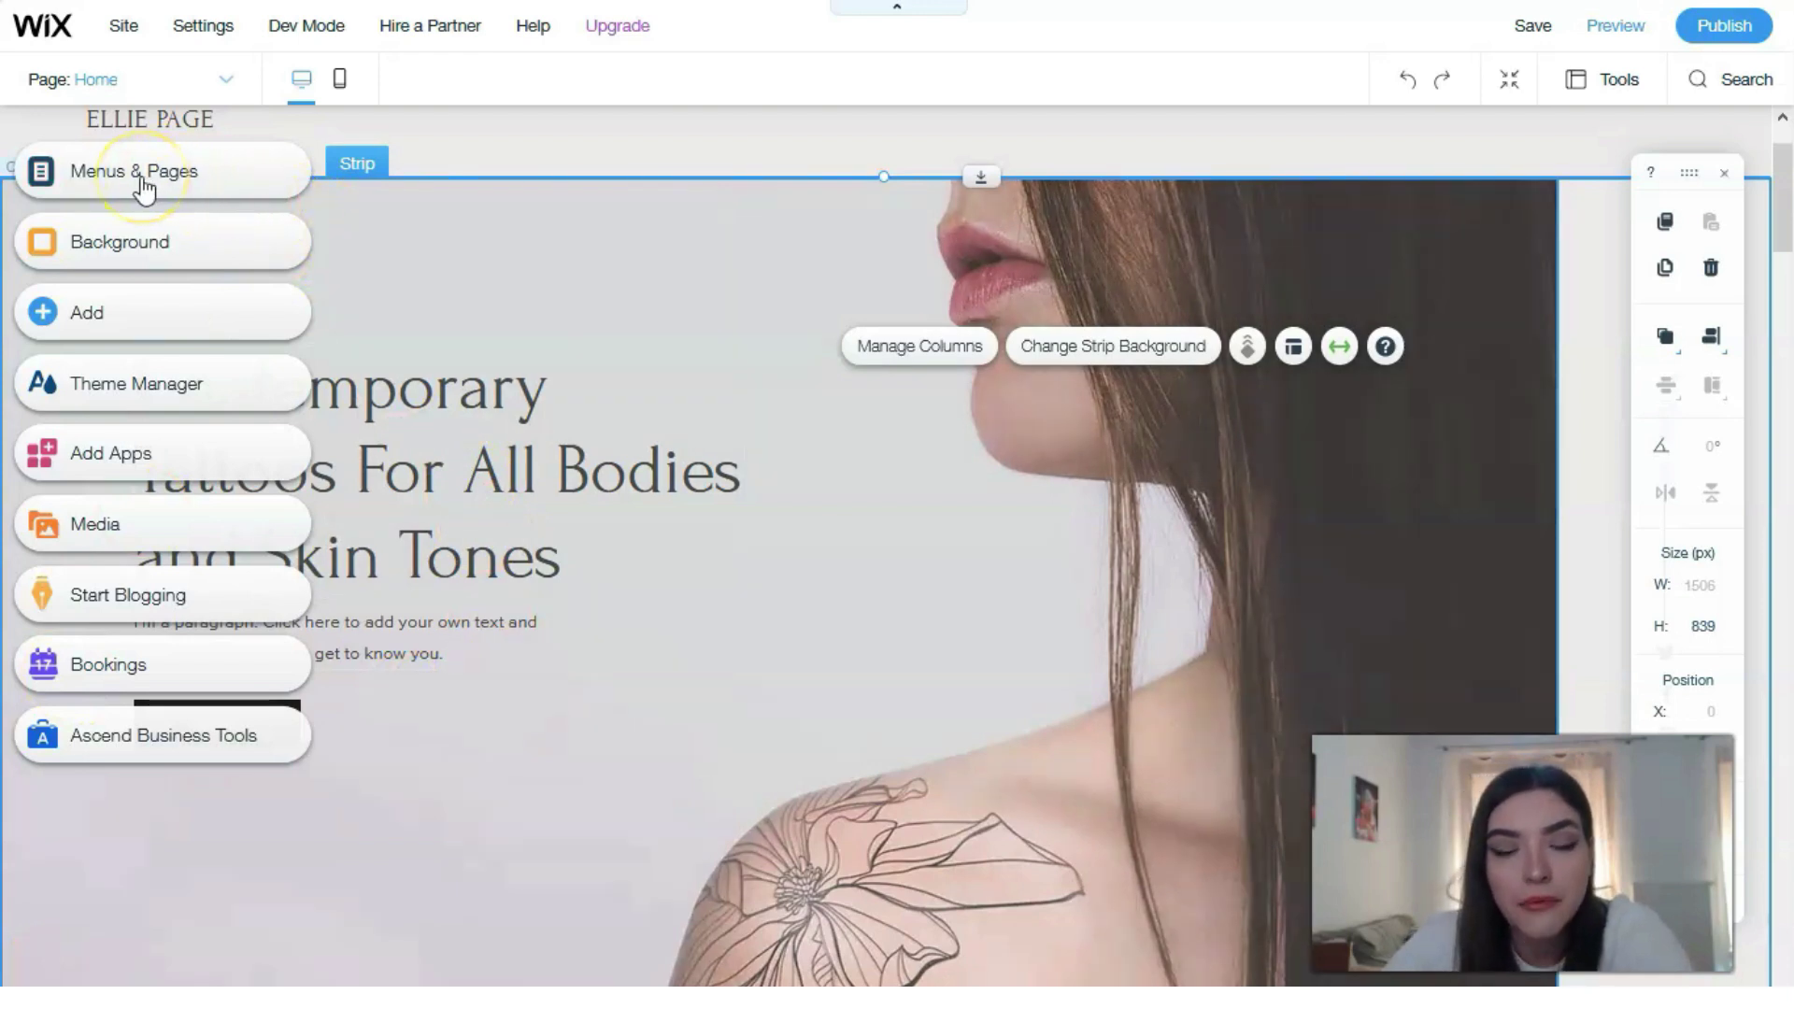
# Review the site's page list and browse the Selected Backgrounds offered for the page background.
pyautogui.click(142, 182)
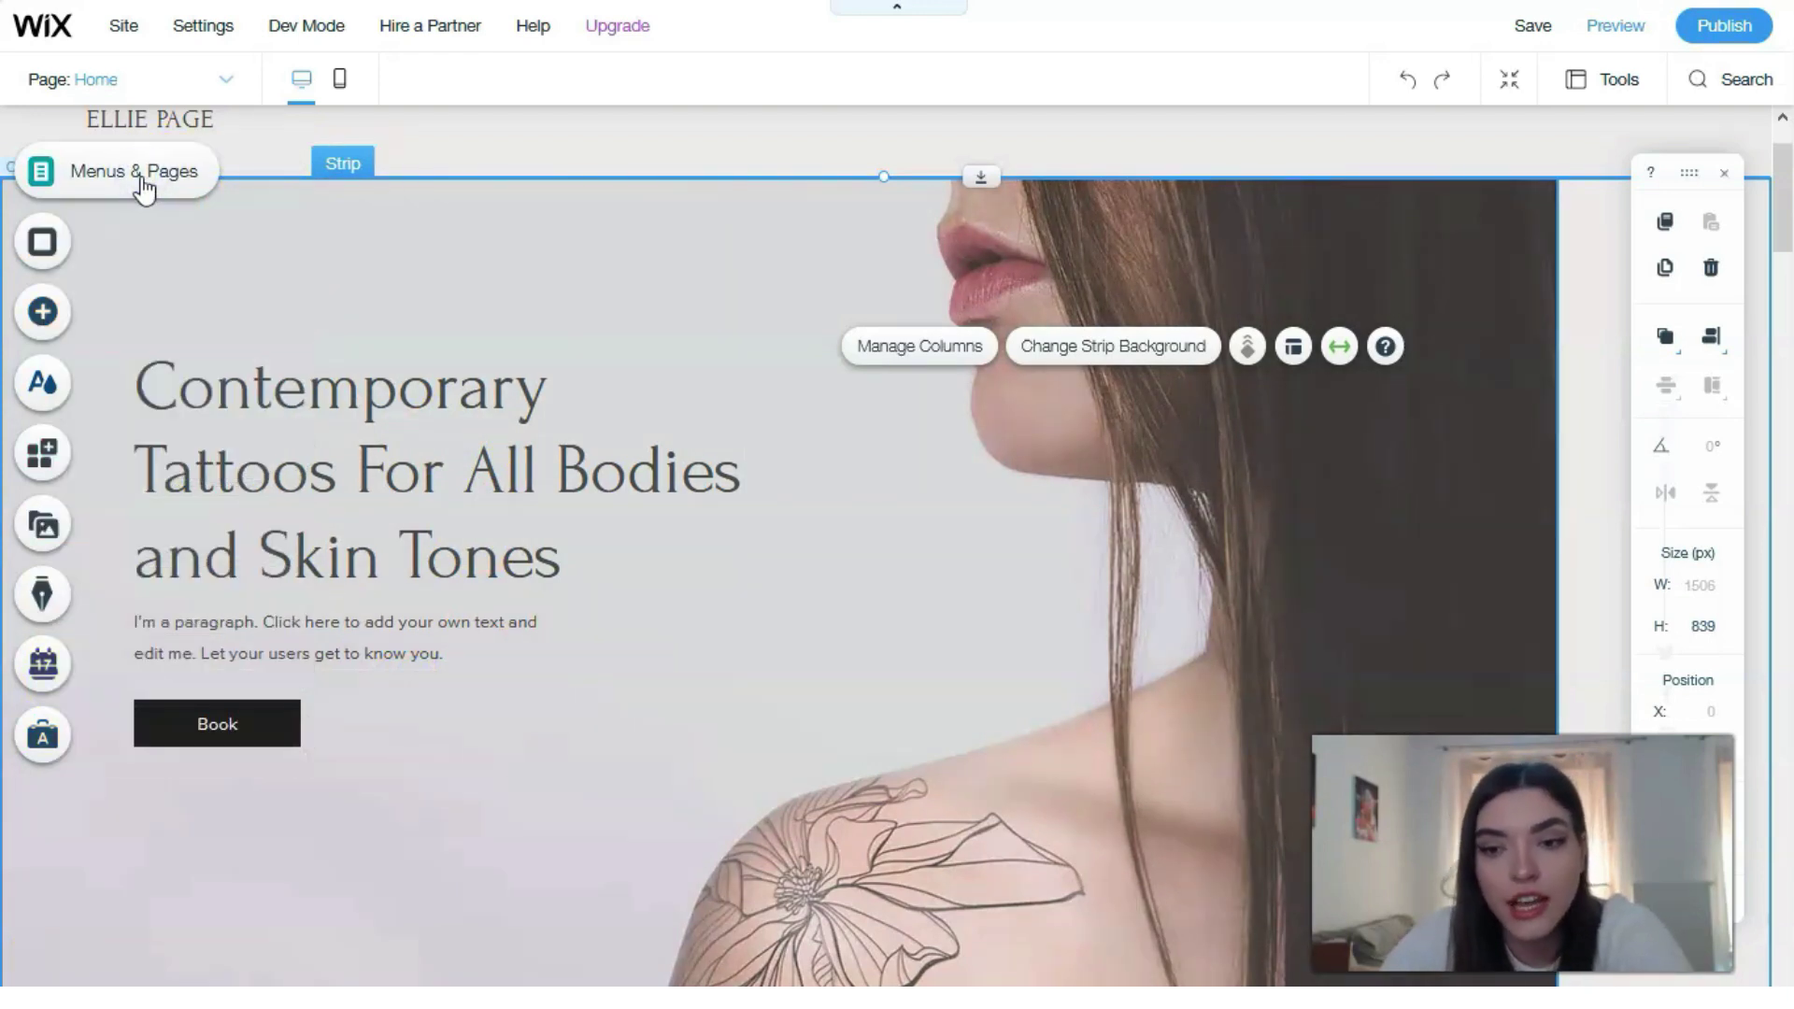
pyautogui.click(142, 186)
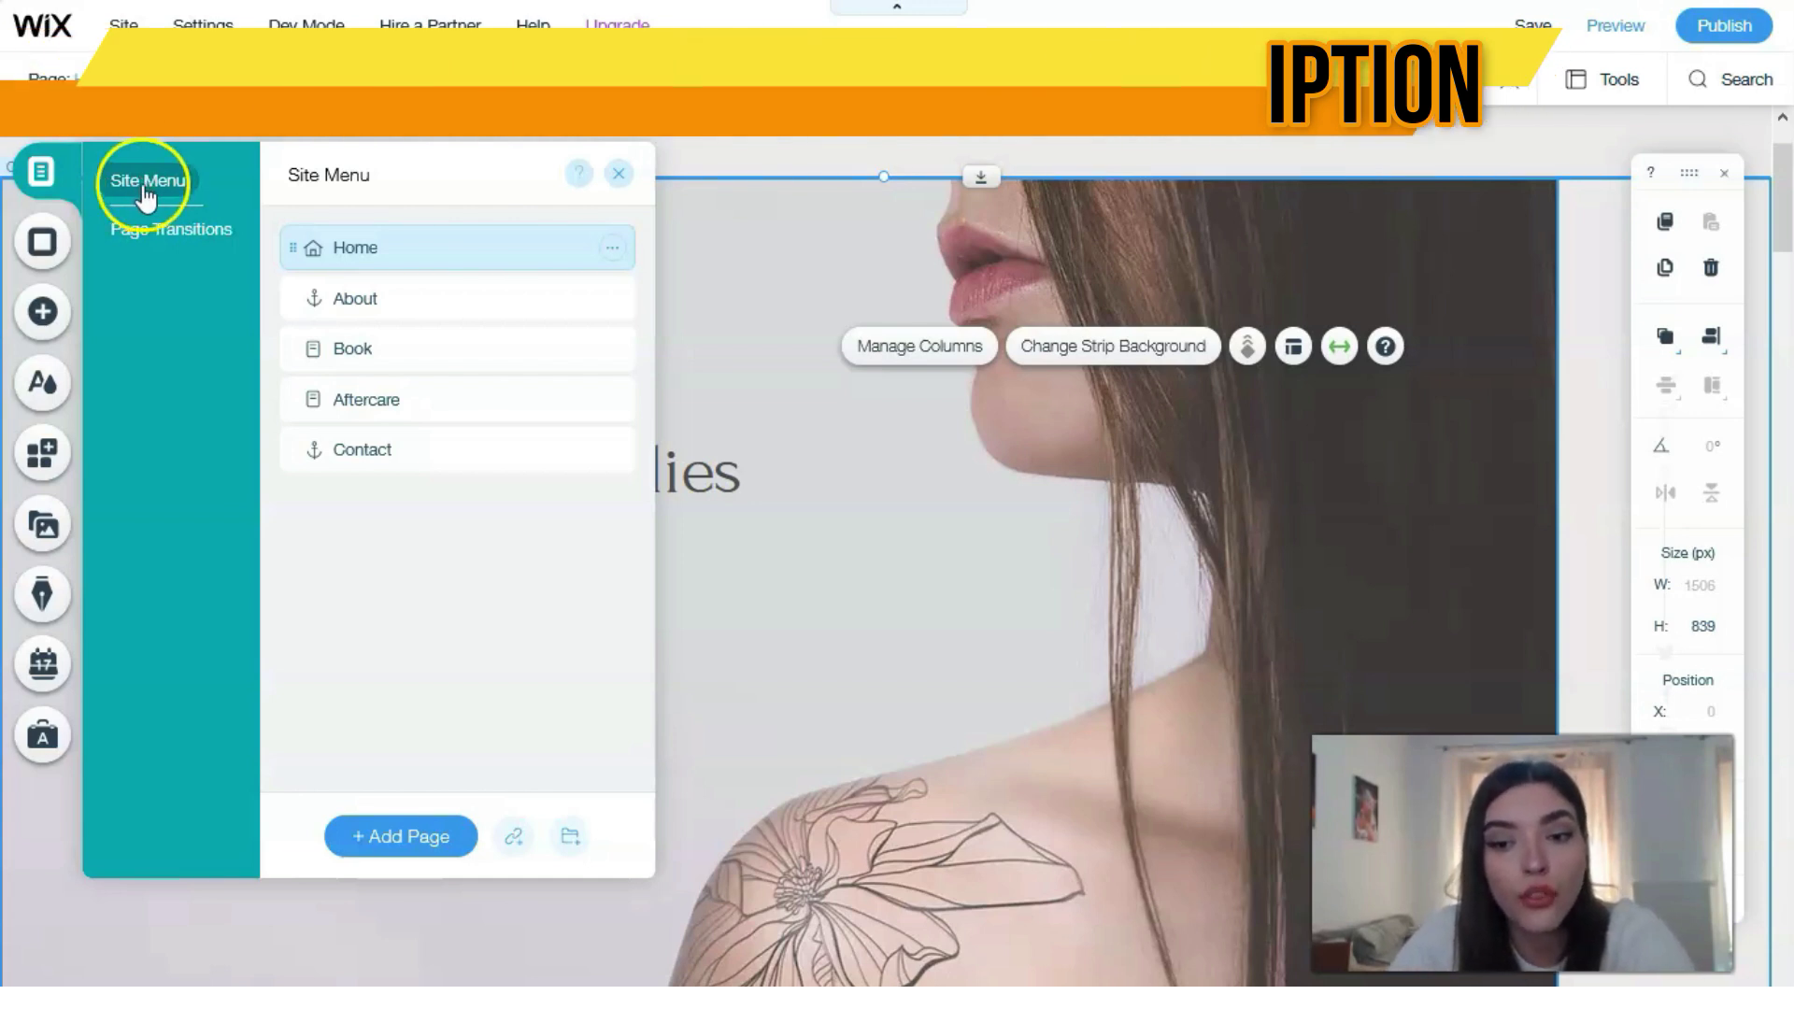
pyautogui.click(43, 242)
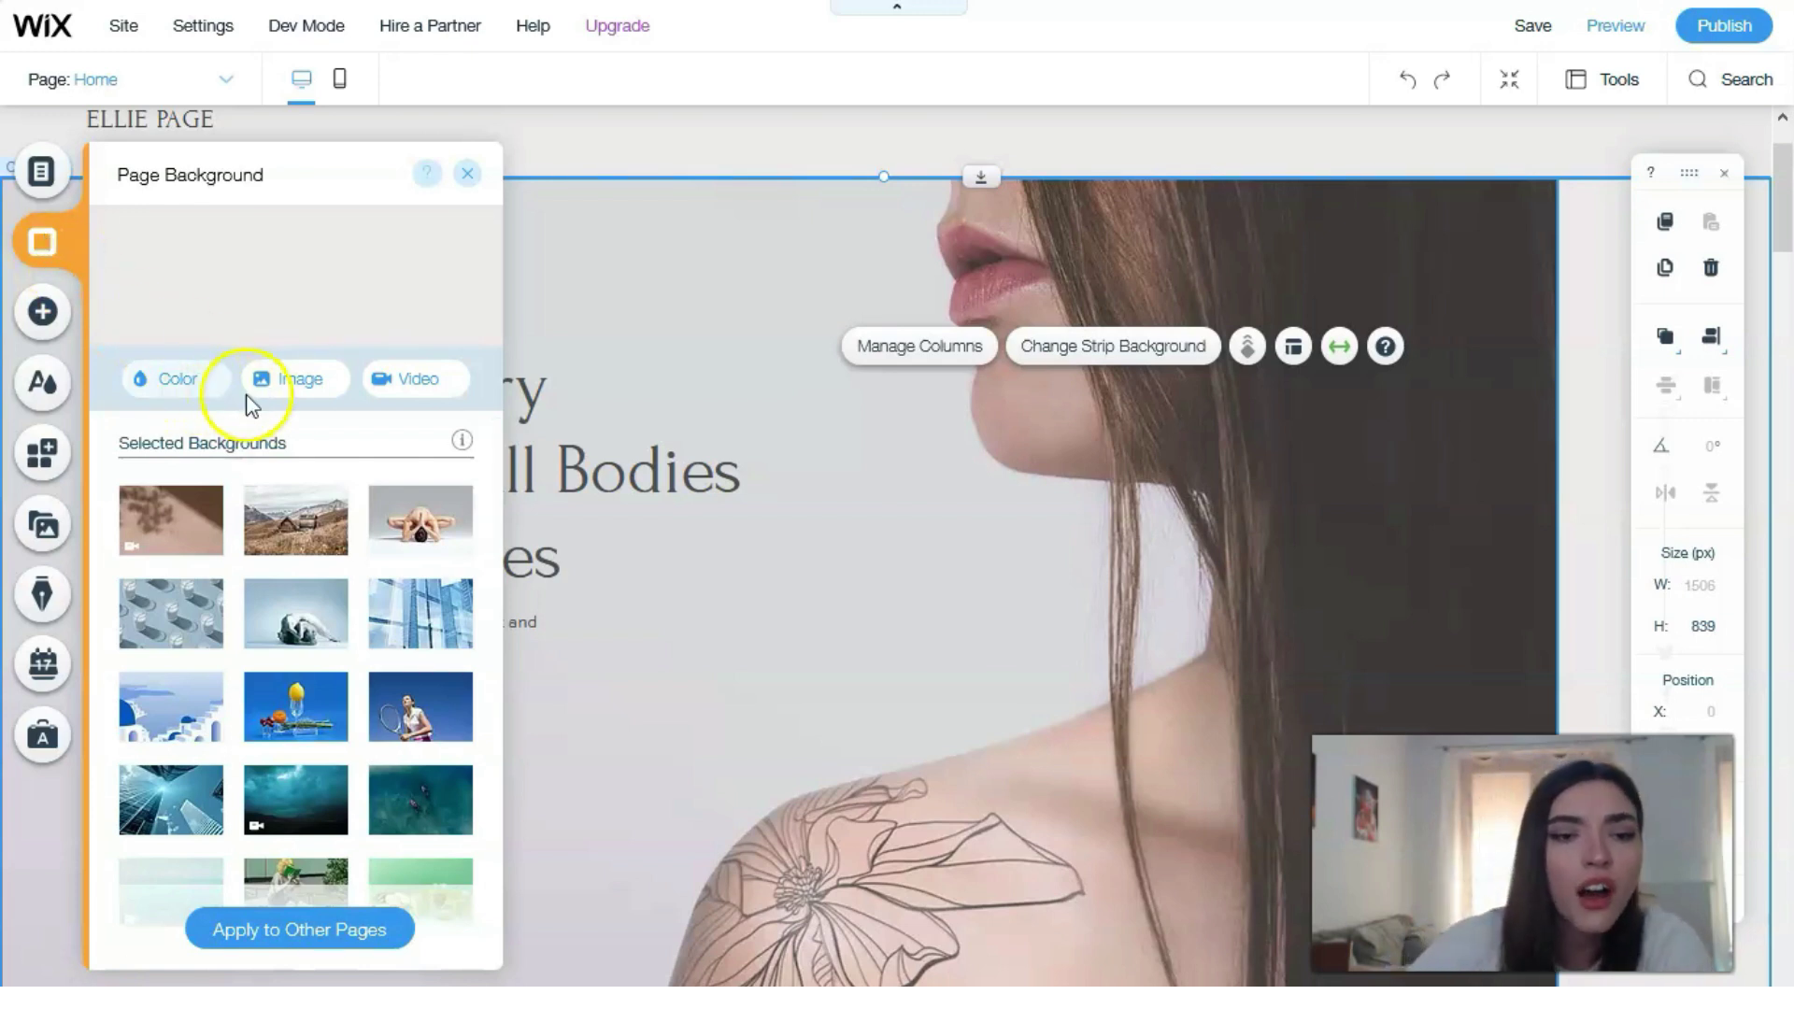
pyautogui.scroll(-10, 391, 612)
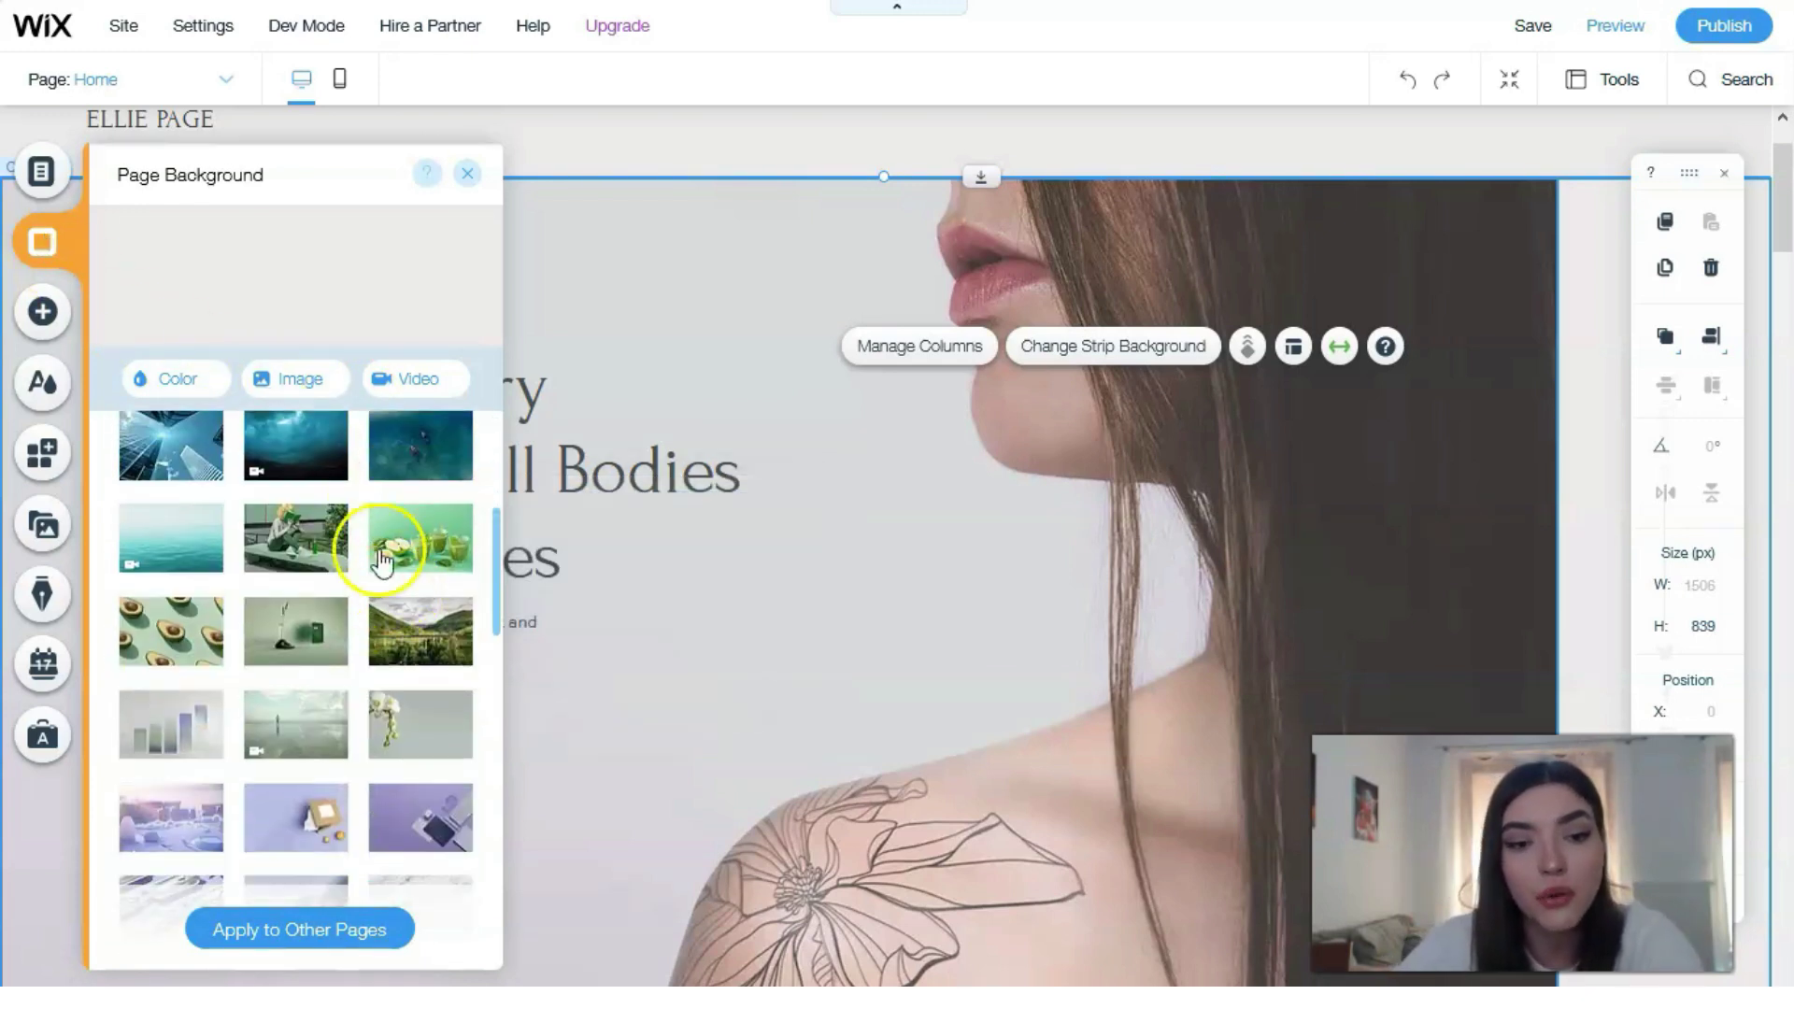
pyautogui.scroll(-15, 327, 507)
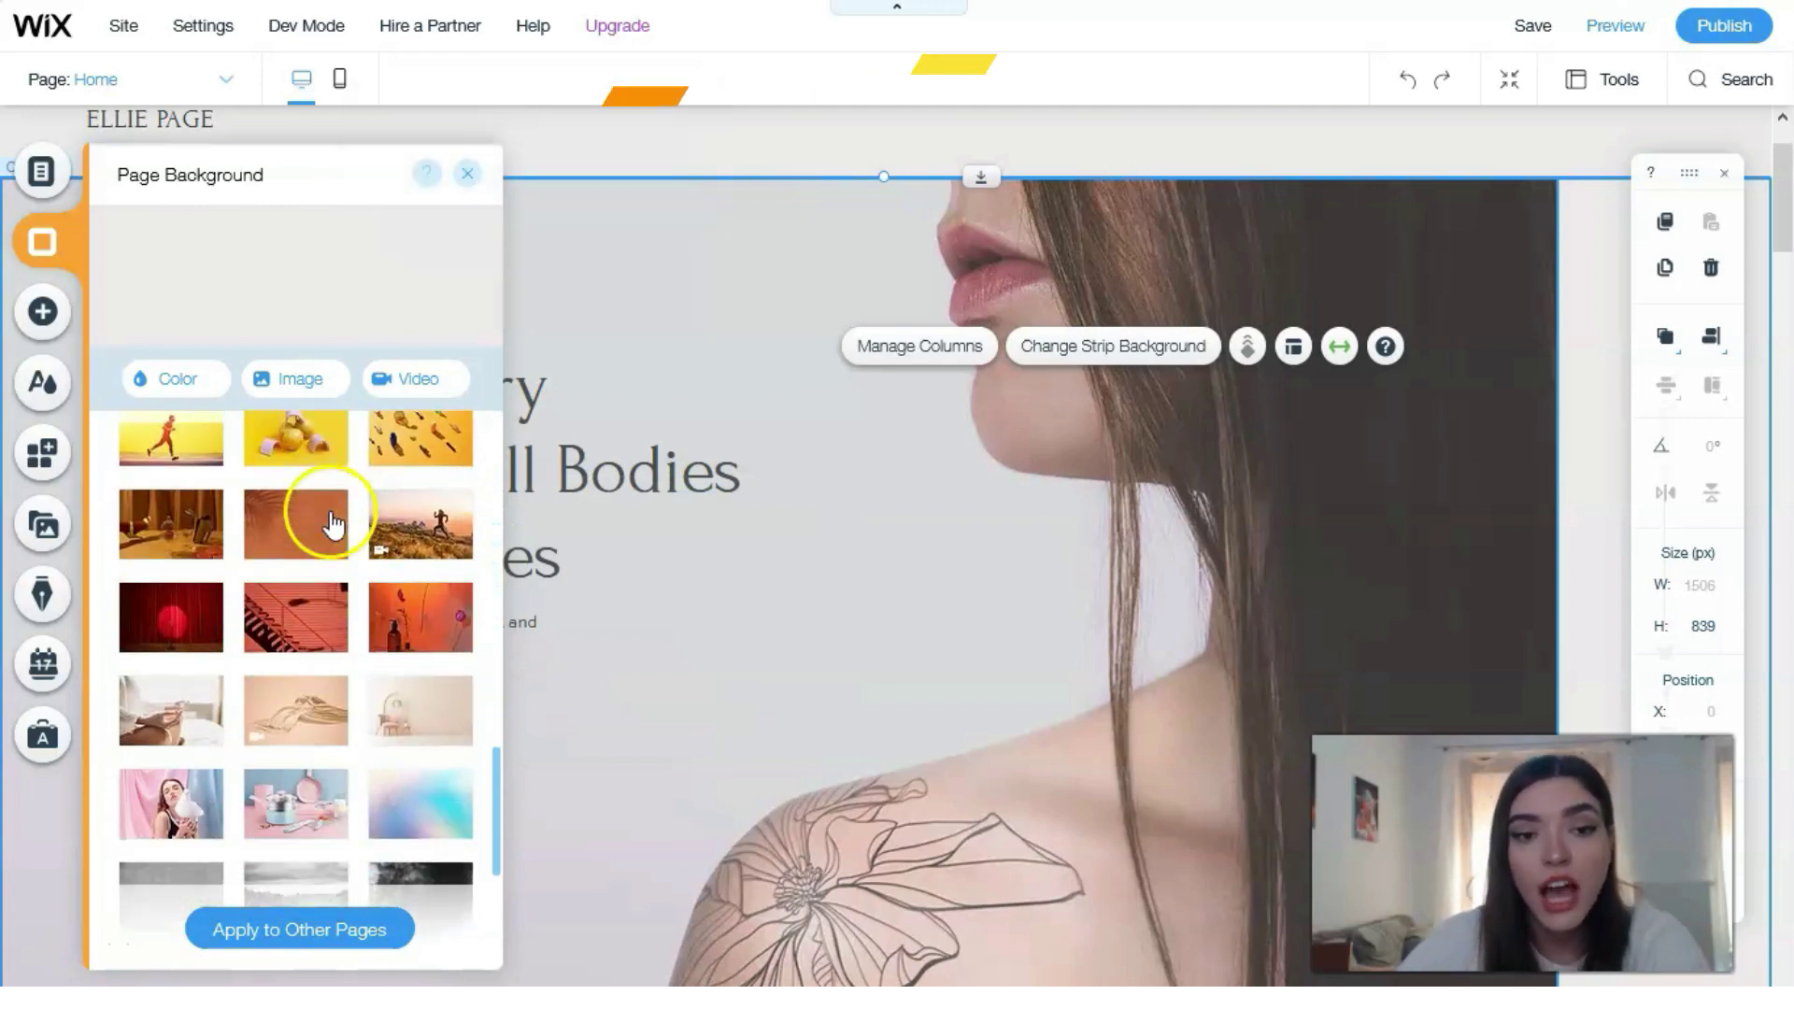
pyautogui.moveTo(322, 533)
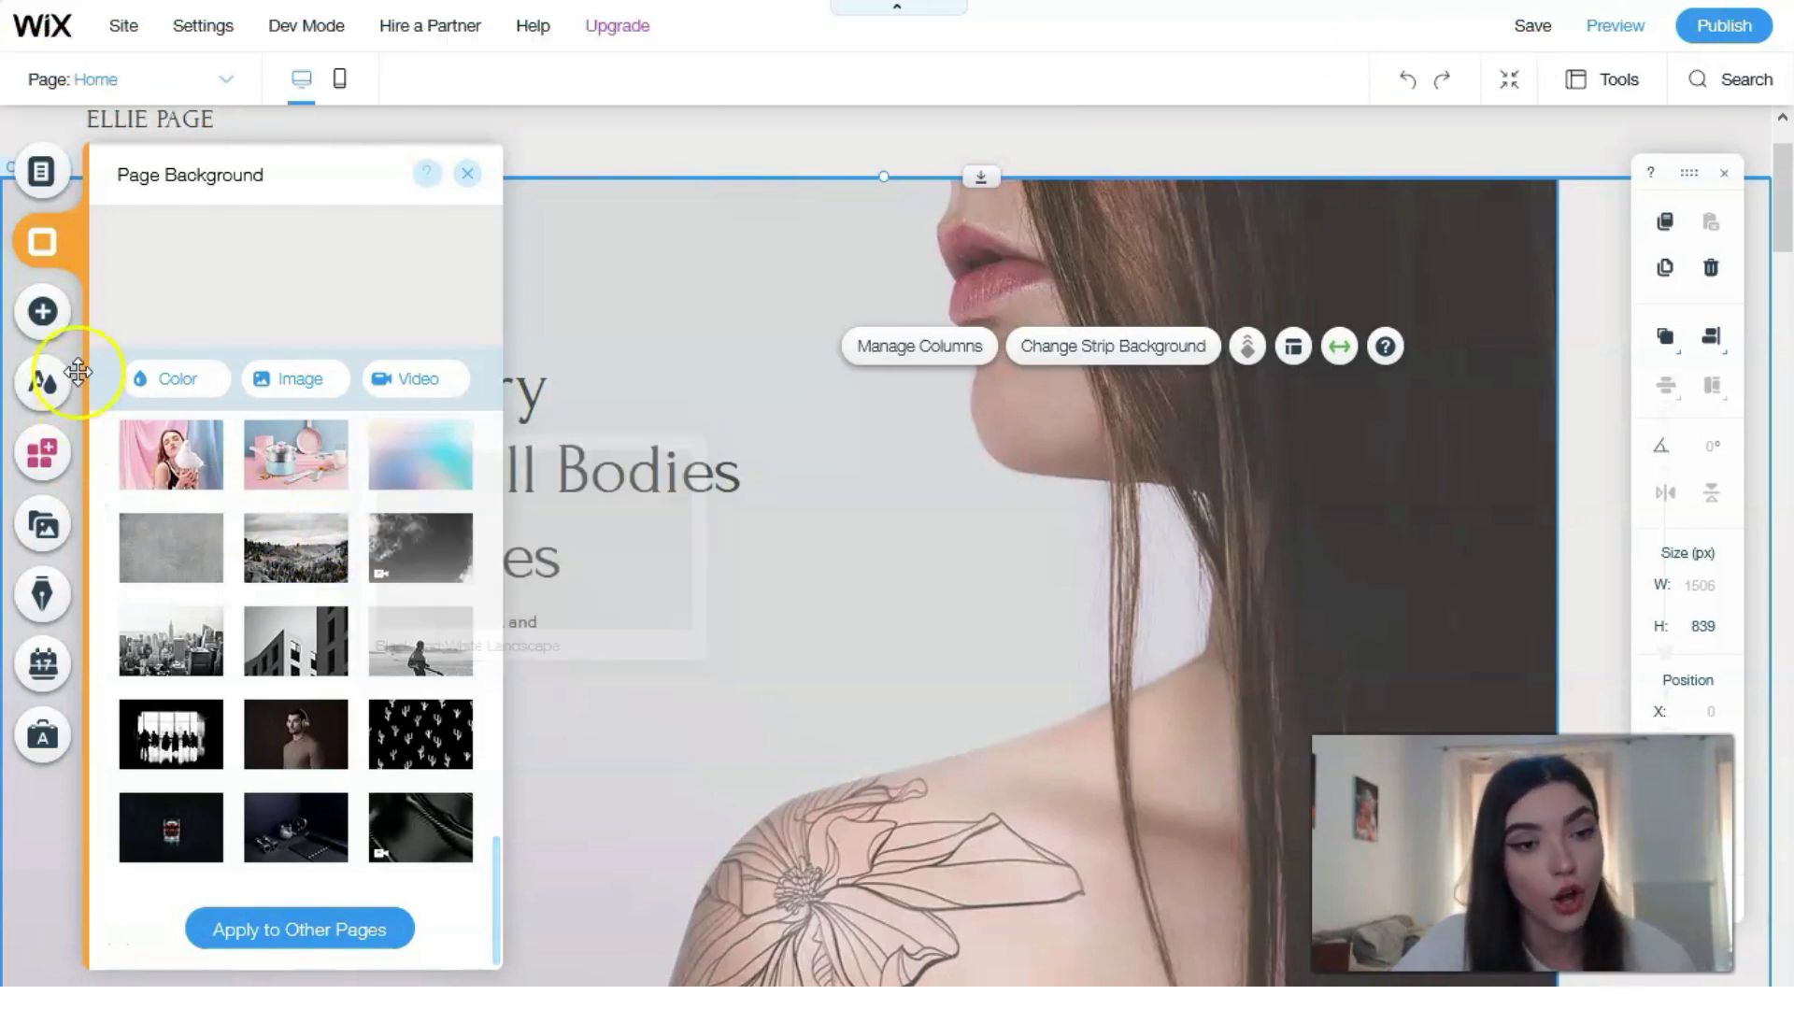
# Look through the elements that can be added to the page, including the Strip, Video & Music and Box categories.
pyautogui.click(43, 314)
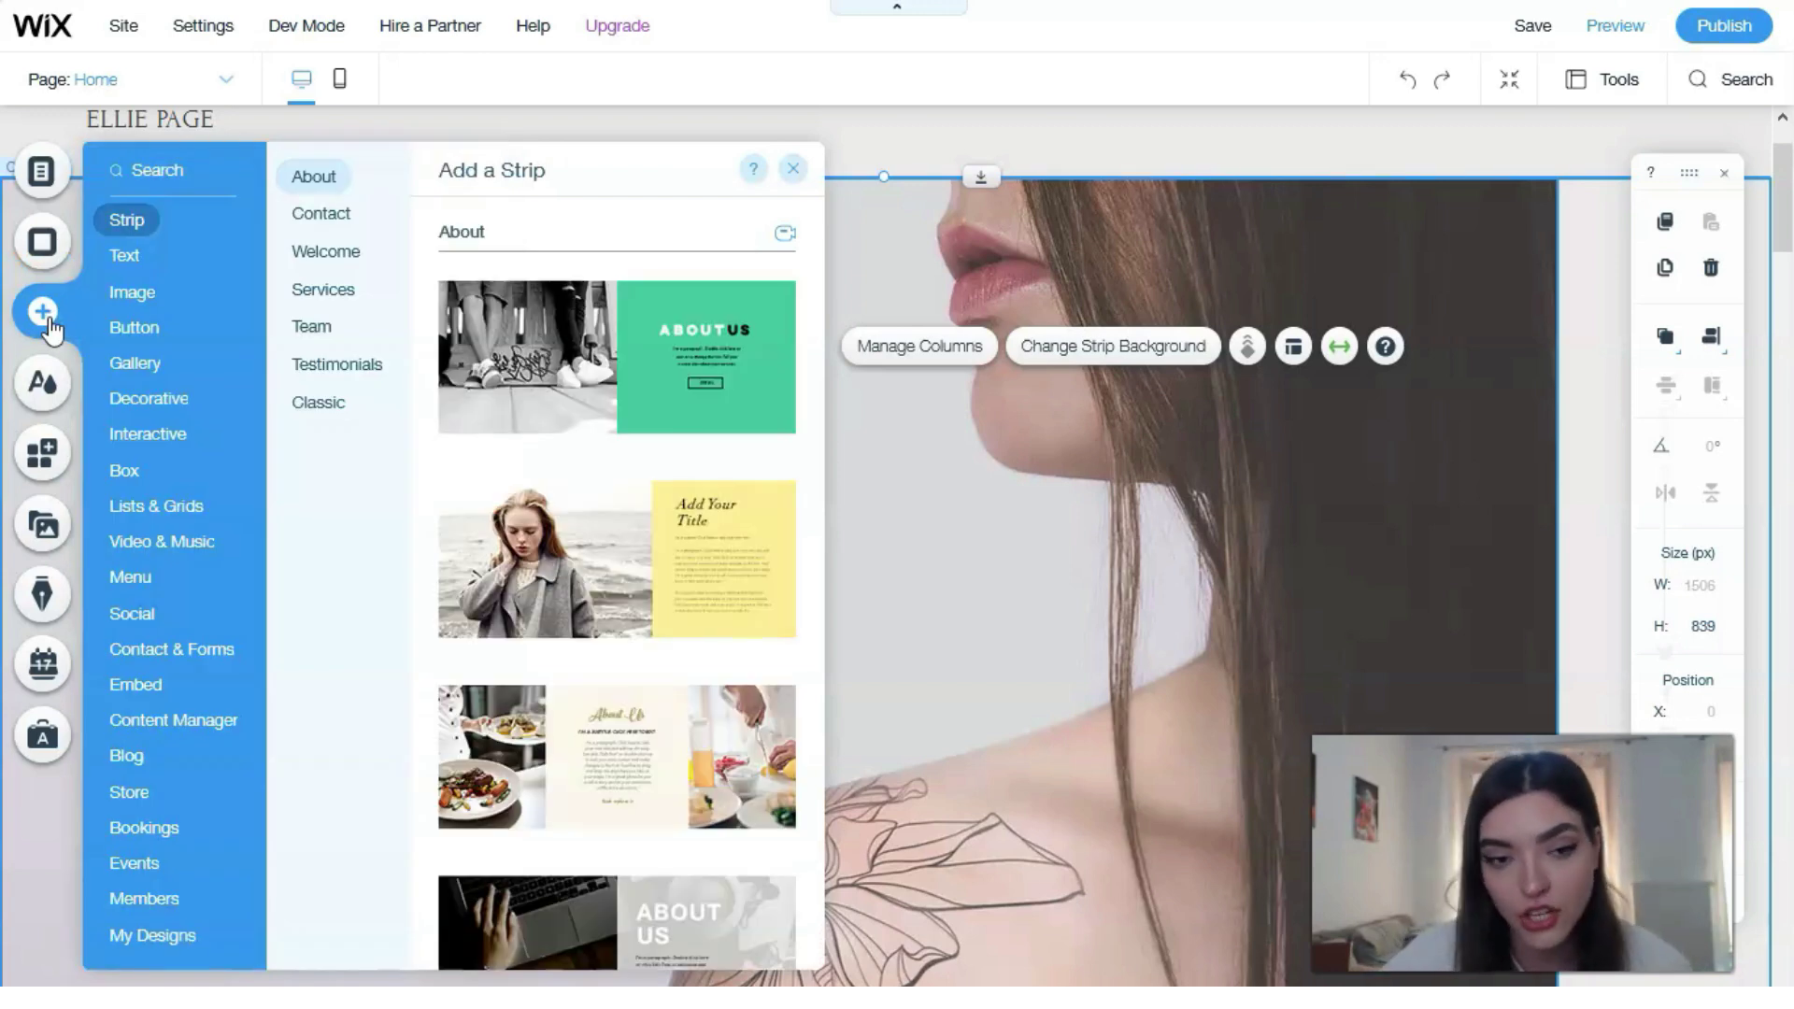
pyautogui.click(163, 297)
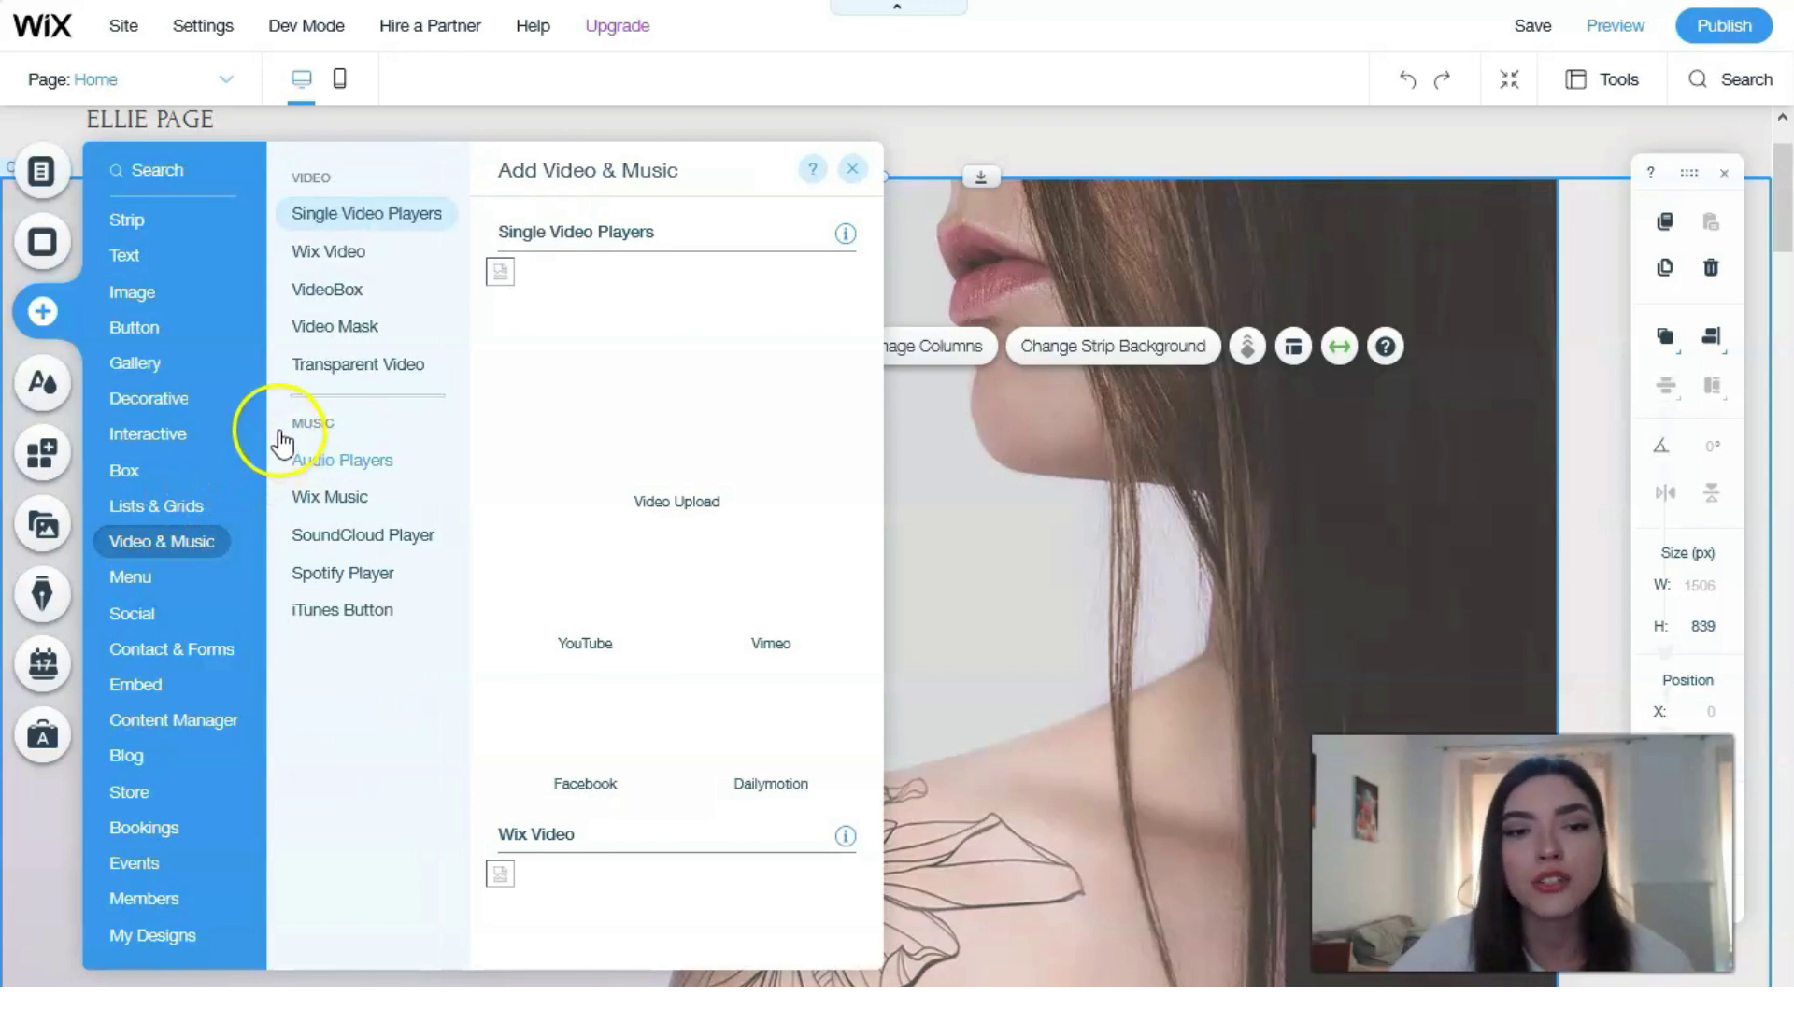
pyautogui.click(317, 366)
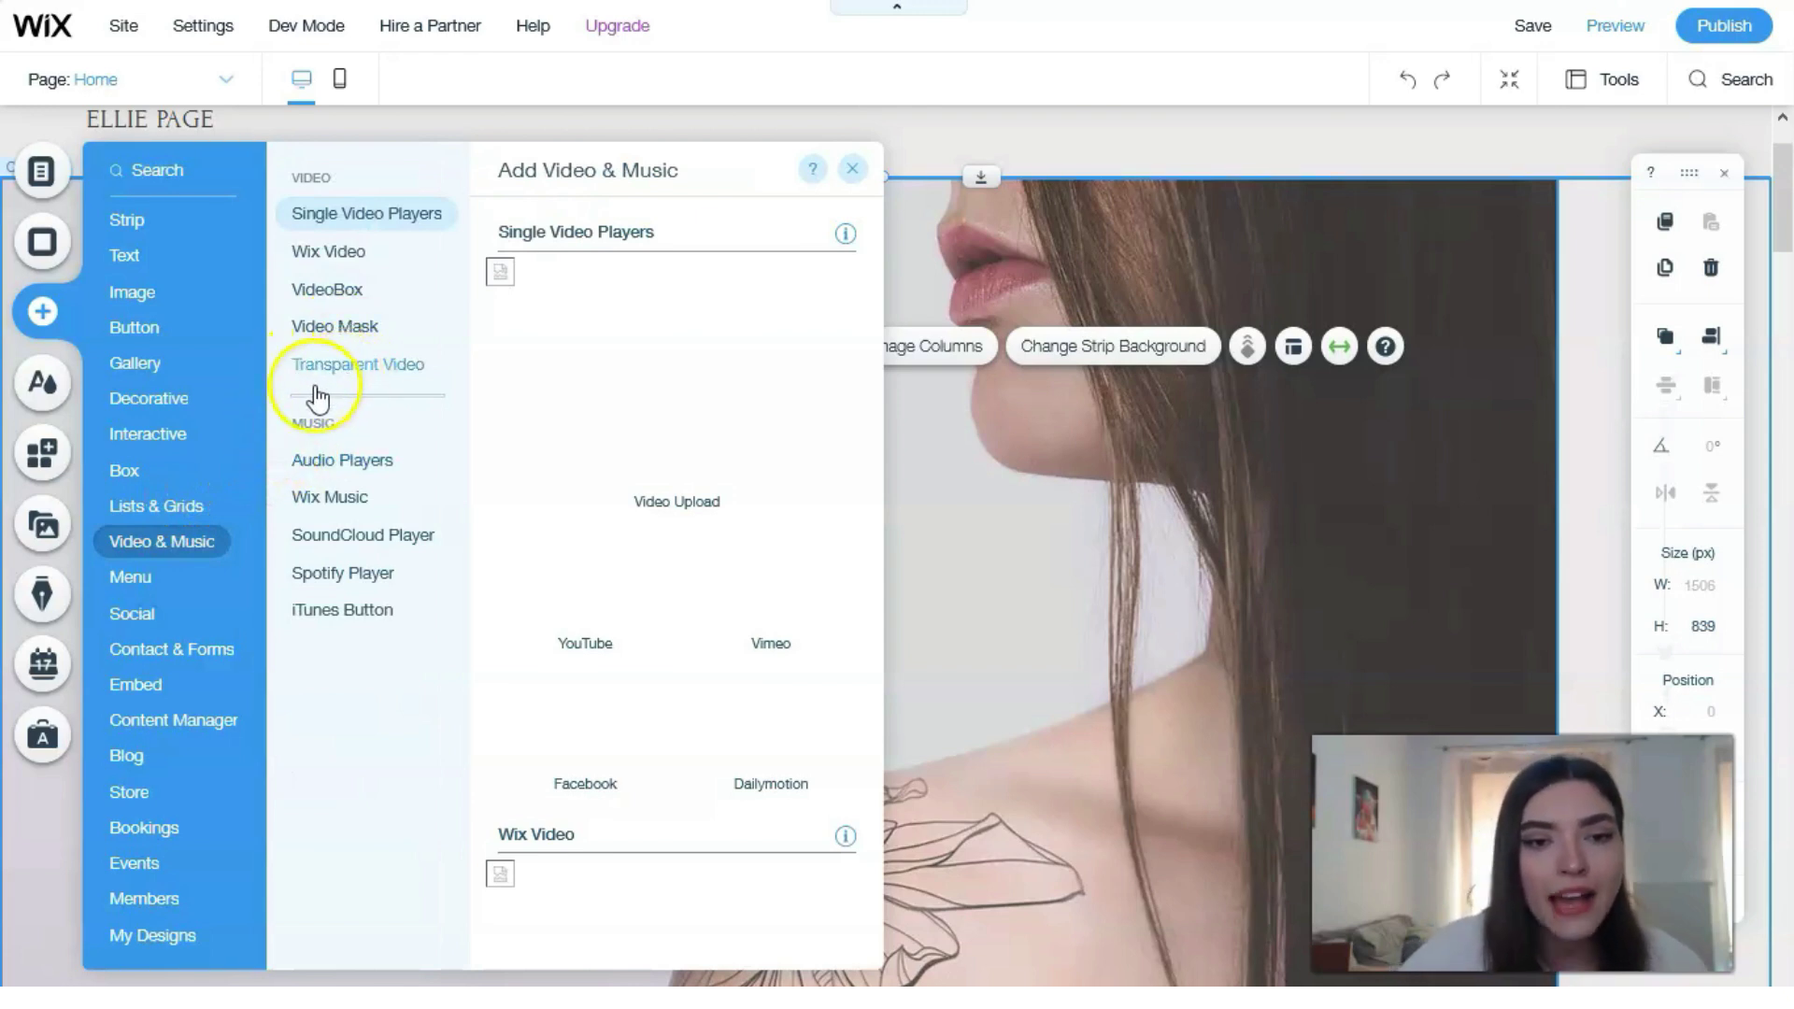
pyautogui.click(142, 476)
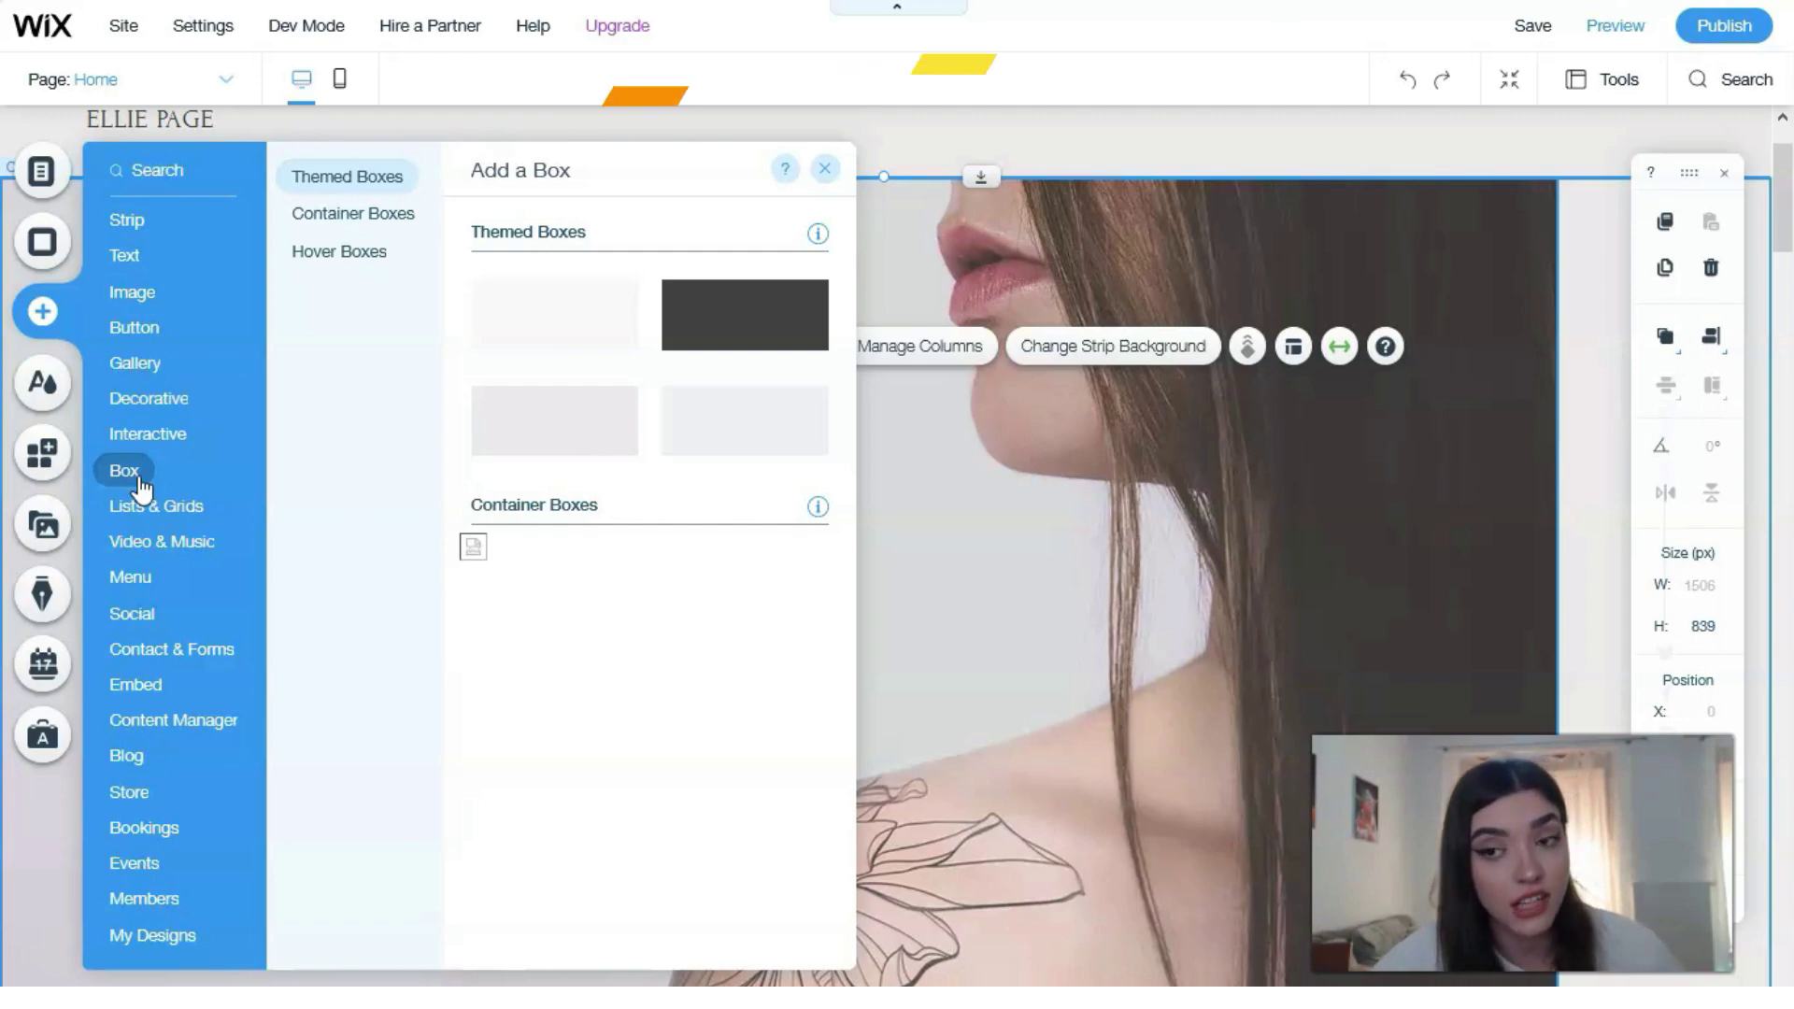
pyautogui.click(58, 385)
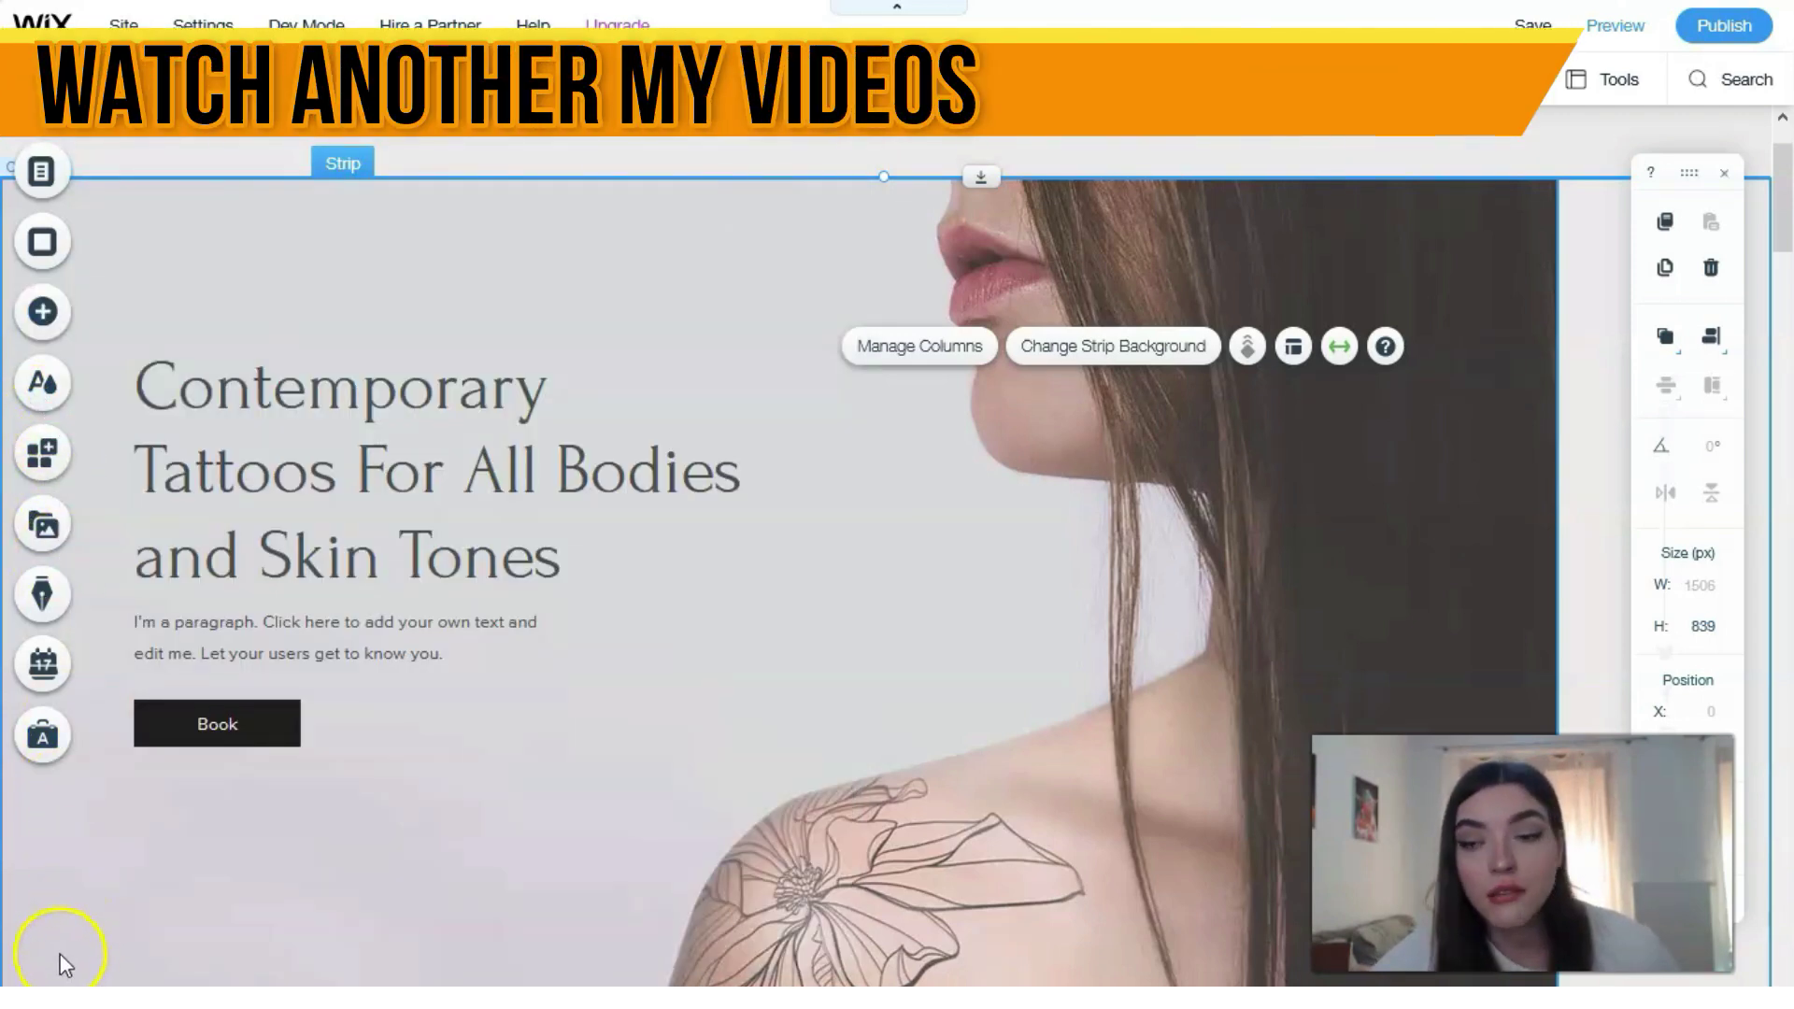
# Review the site's color theme and the list of text themes from Heading 1 down to Paragraph 3.
pyautogui.click(44, 390)
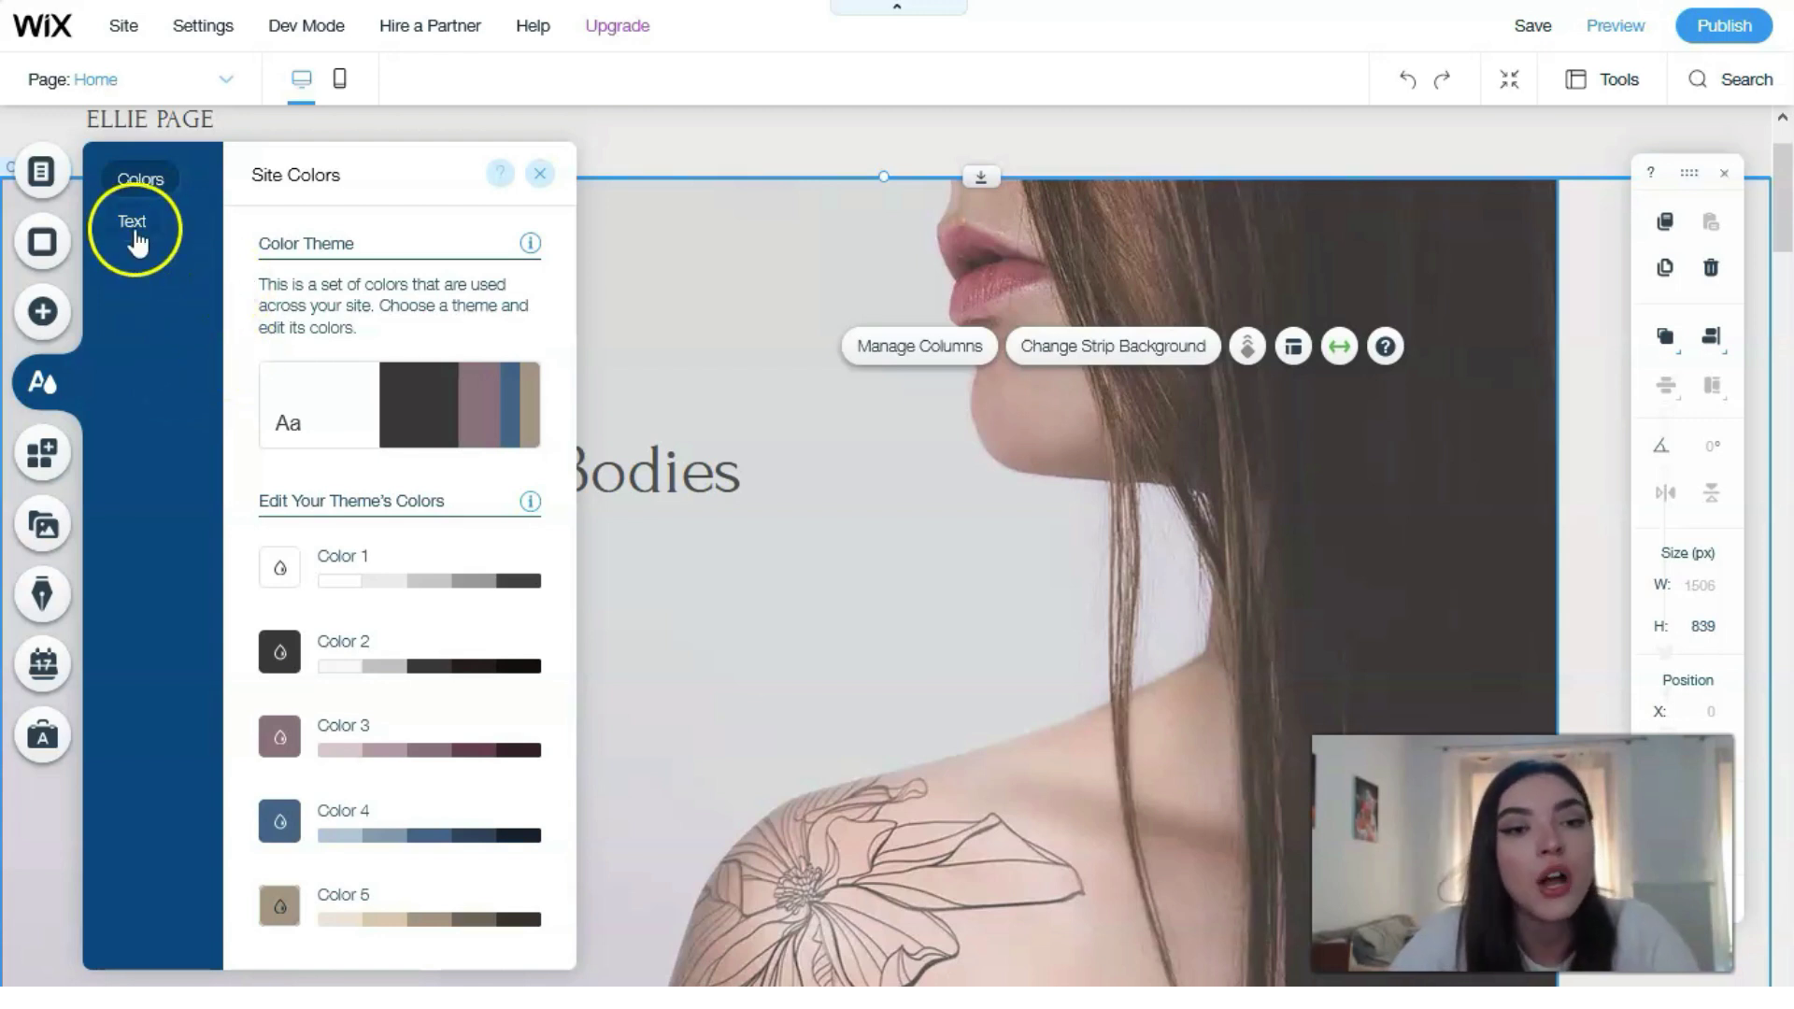
pyautogui.click(137, 231)
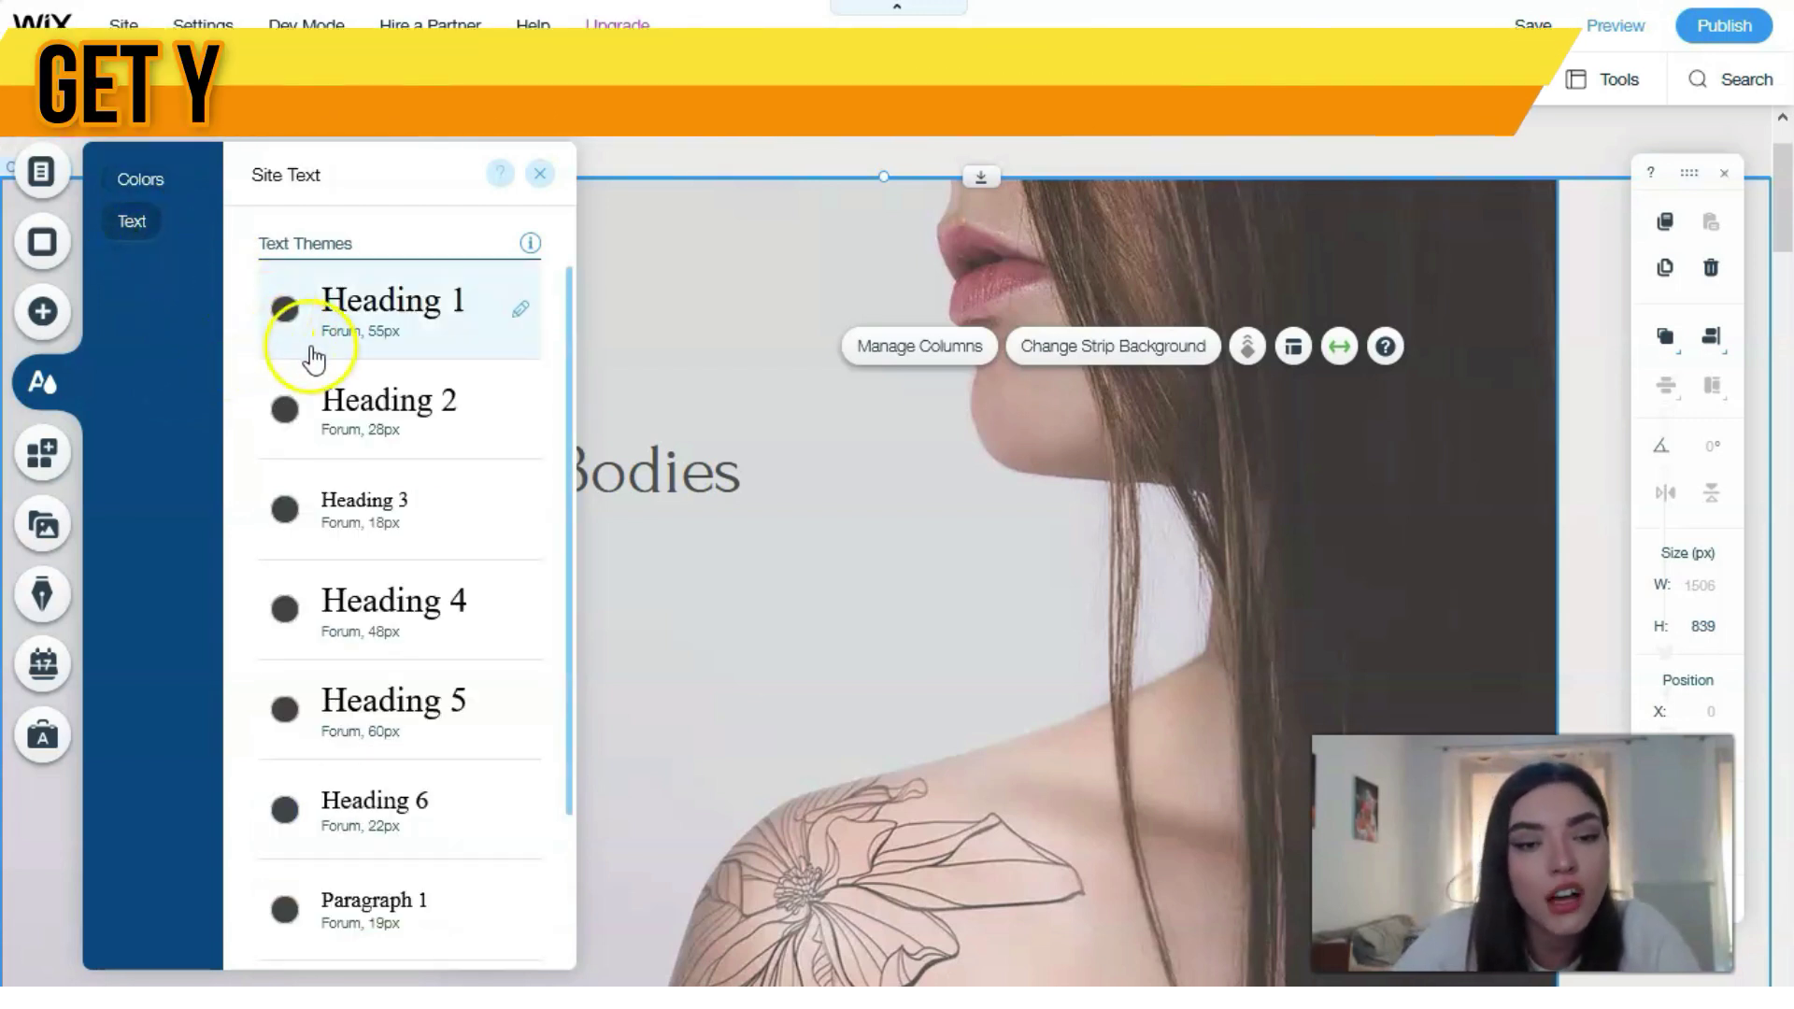
pyautogui.scroll(-2, 355, 350)
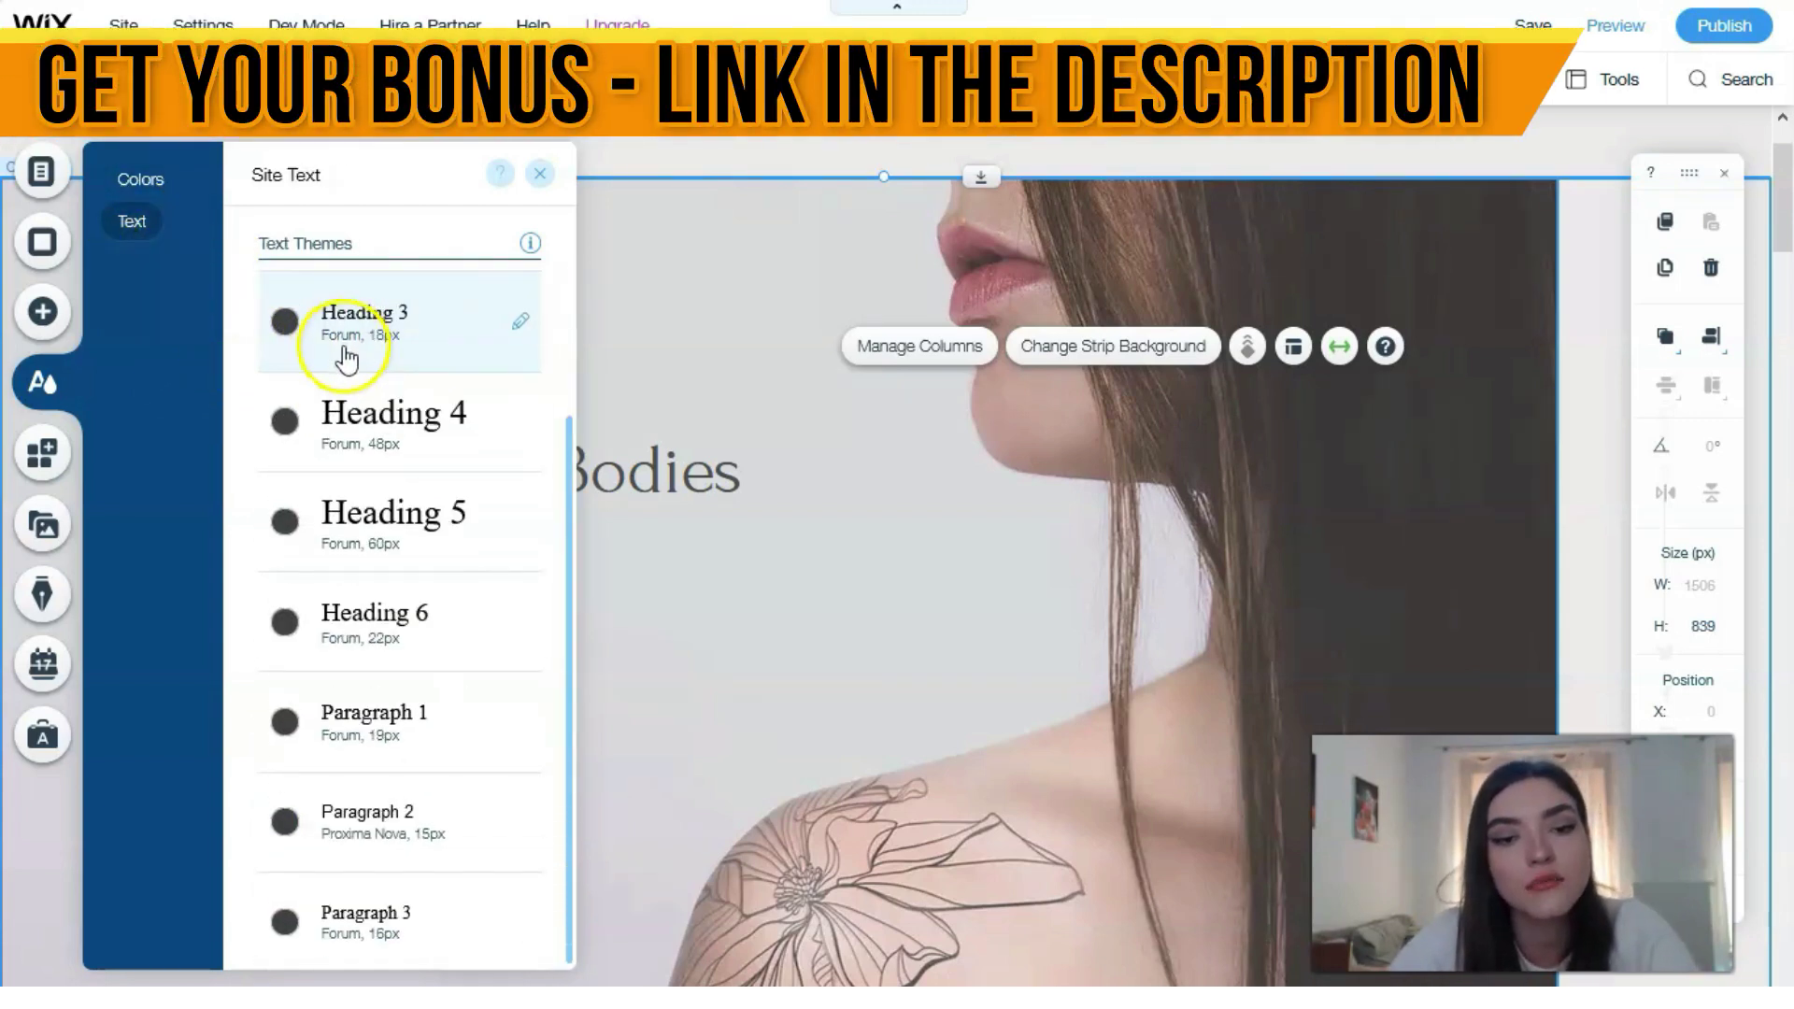
# Look through the editor's add-on offers: the Wix App Market, the media upload sources and the Start a Blog feature.
pyautogui.click(45, 450)
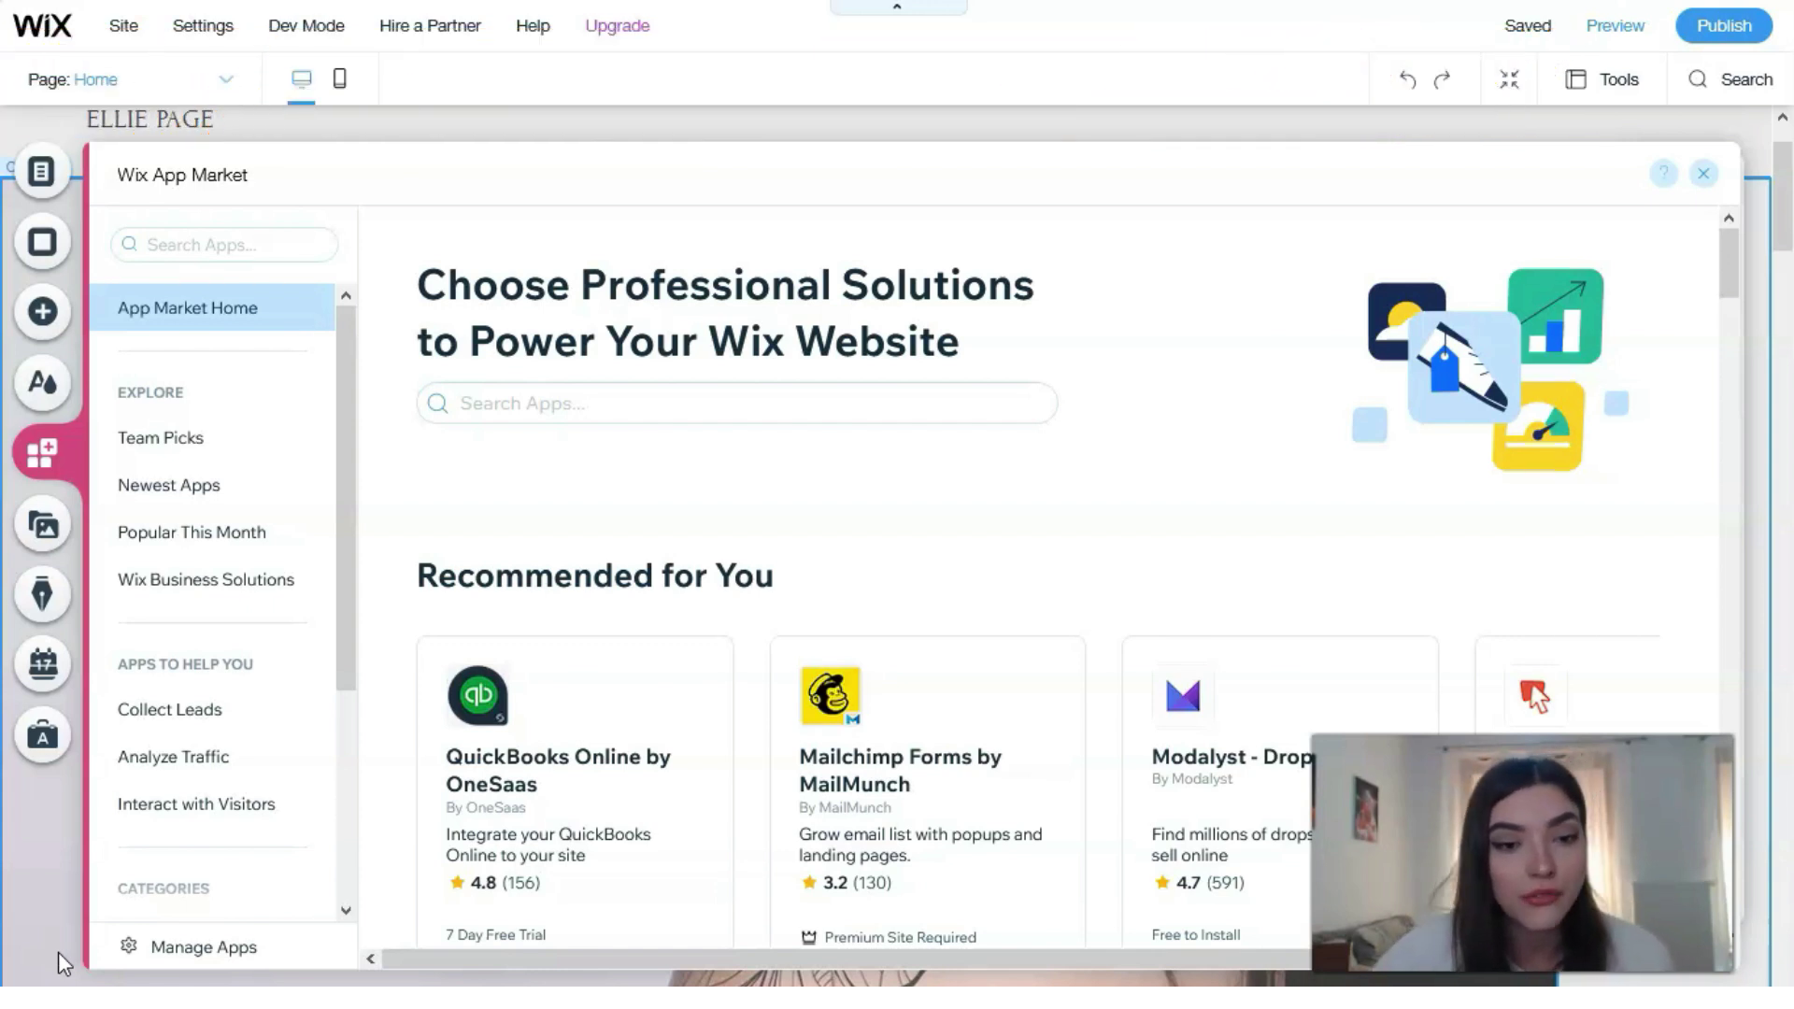
pyautogui.click(52, 528)
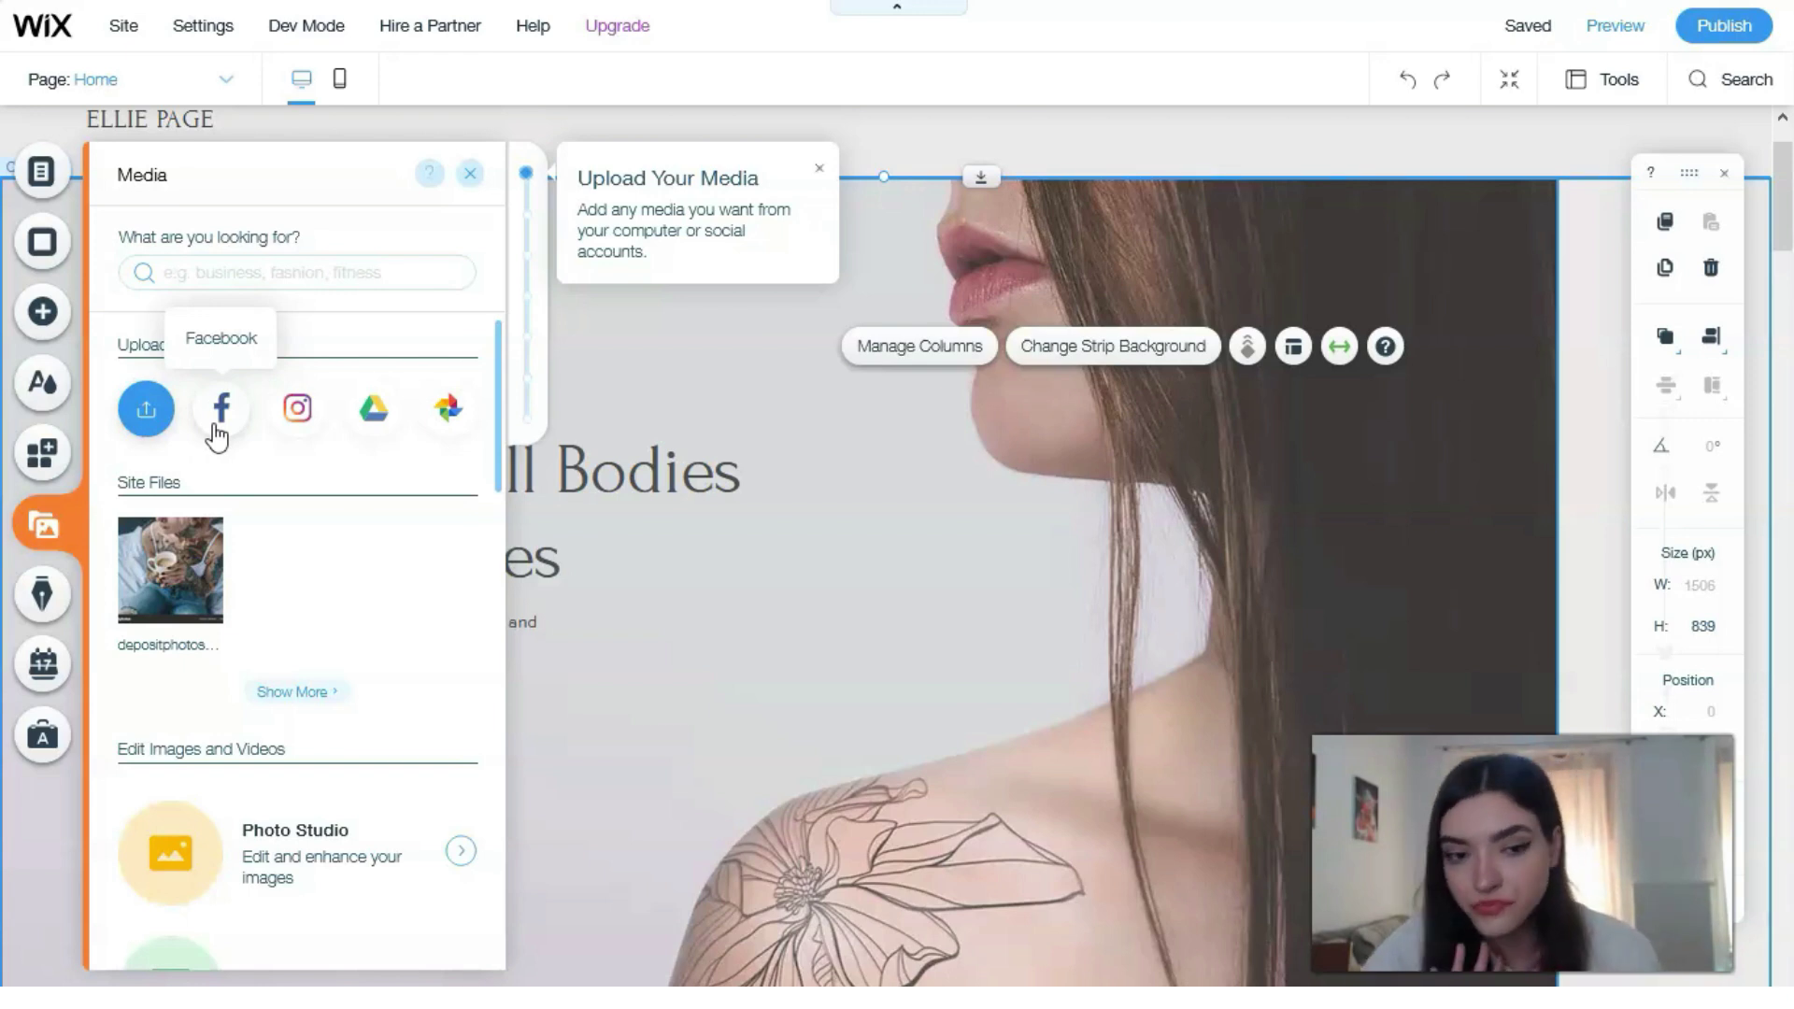
pyautogui.click(42, 596)
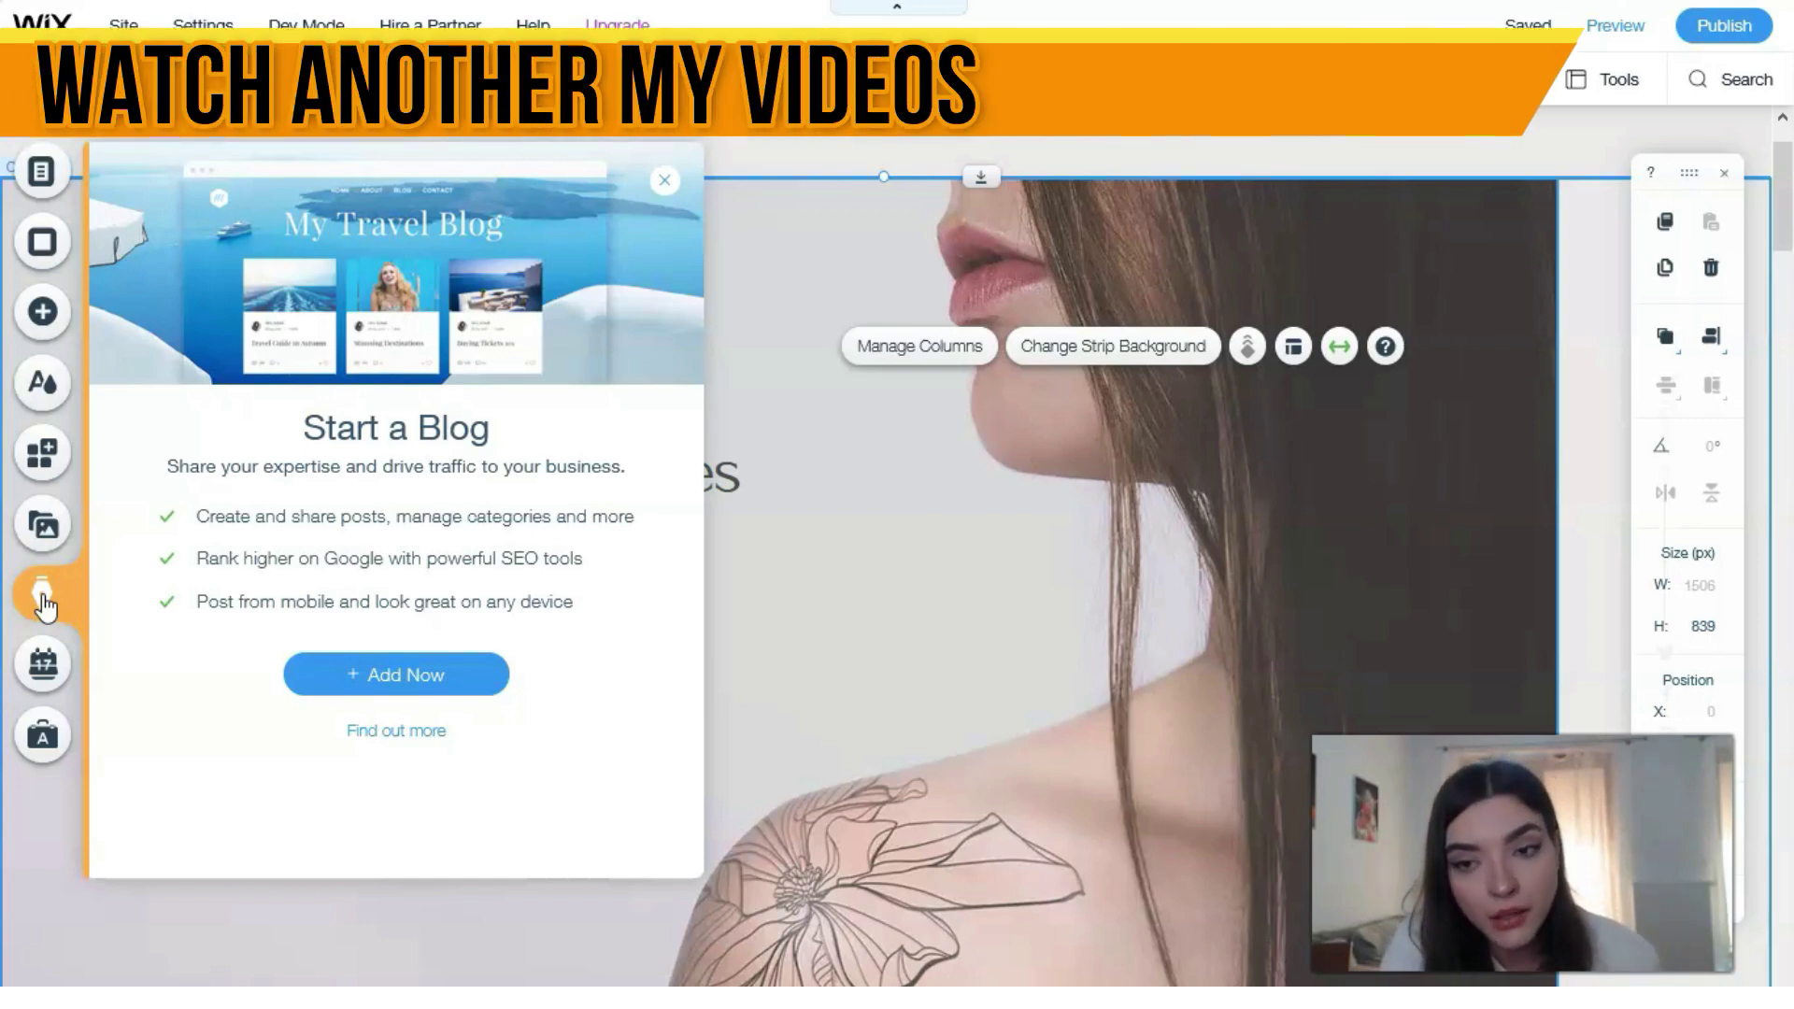
# Examine the Marketing & SEO tools in Ascend by Wix and open SEO Tools.
pyautogui.click(41, 689)
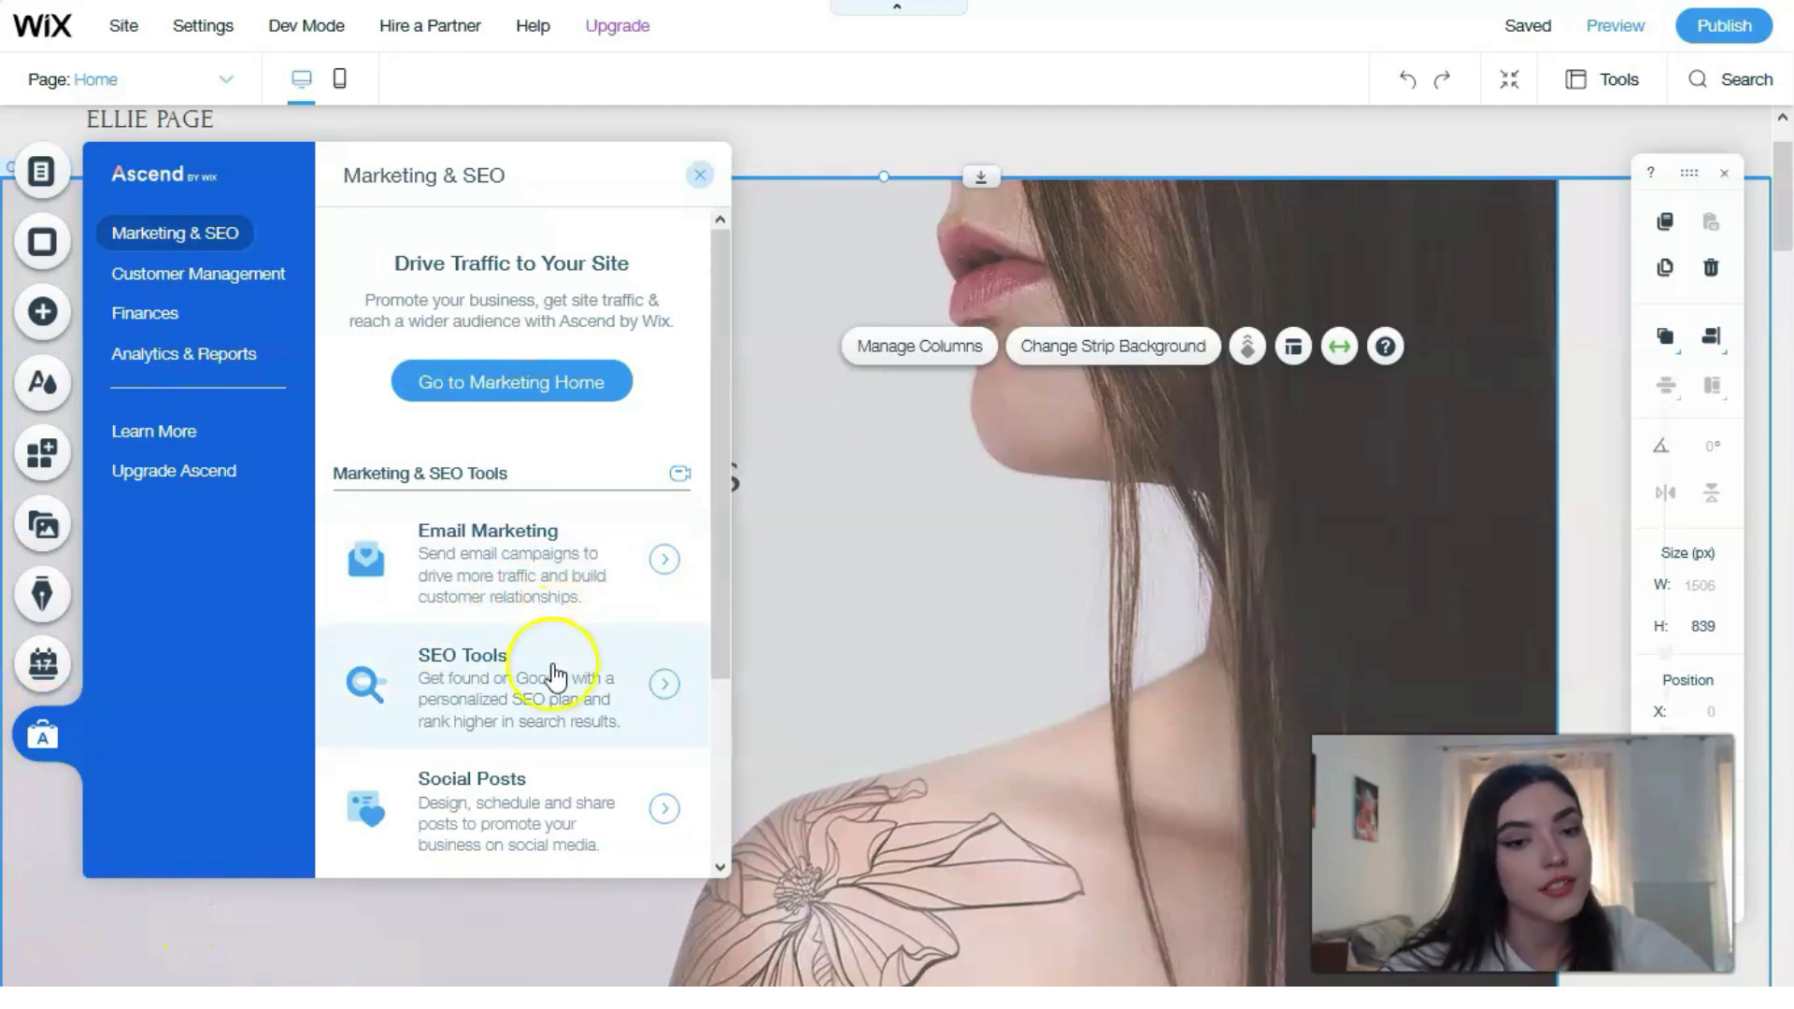
pyautogui.scroll(-3, 572, 761)
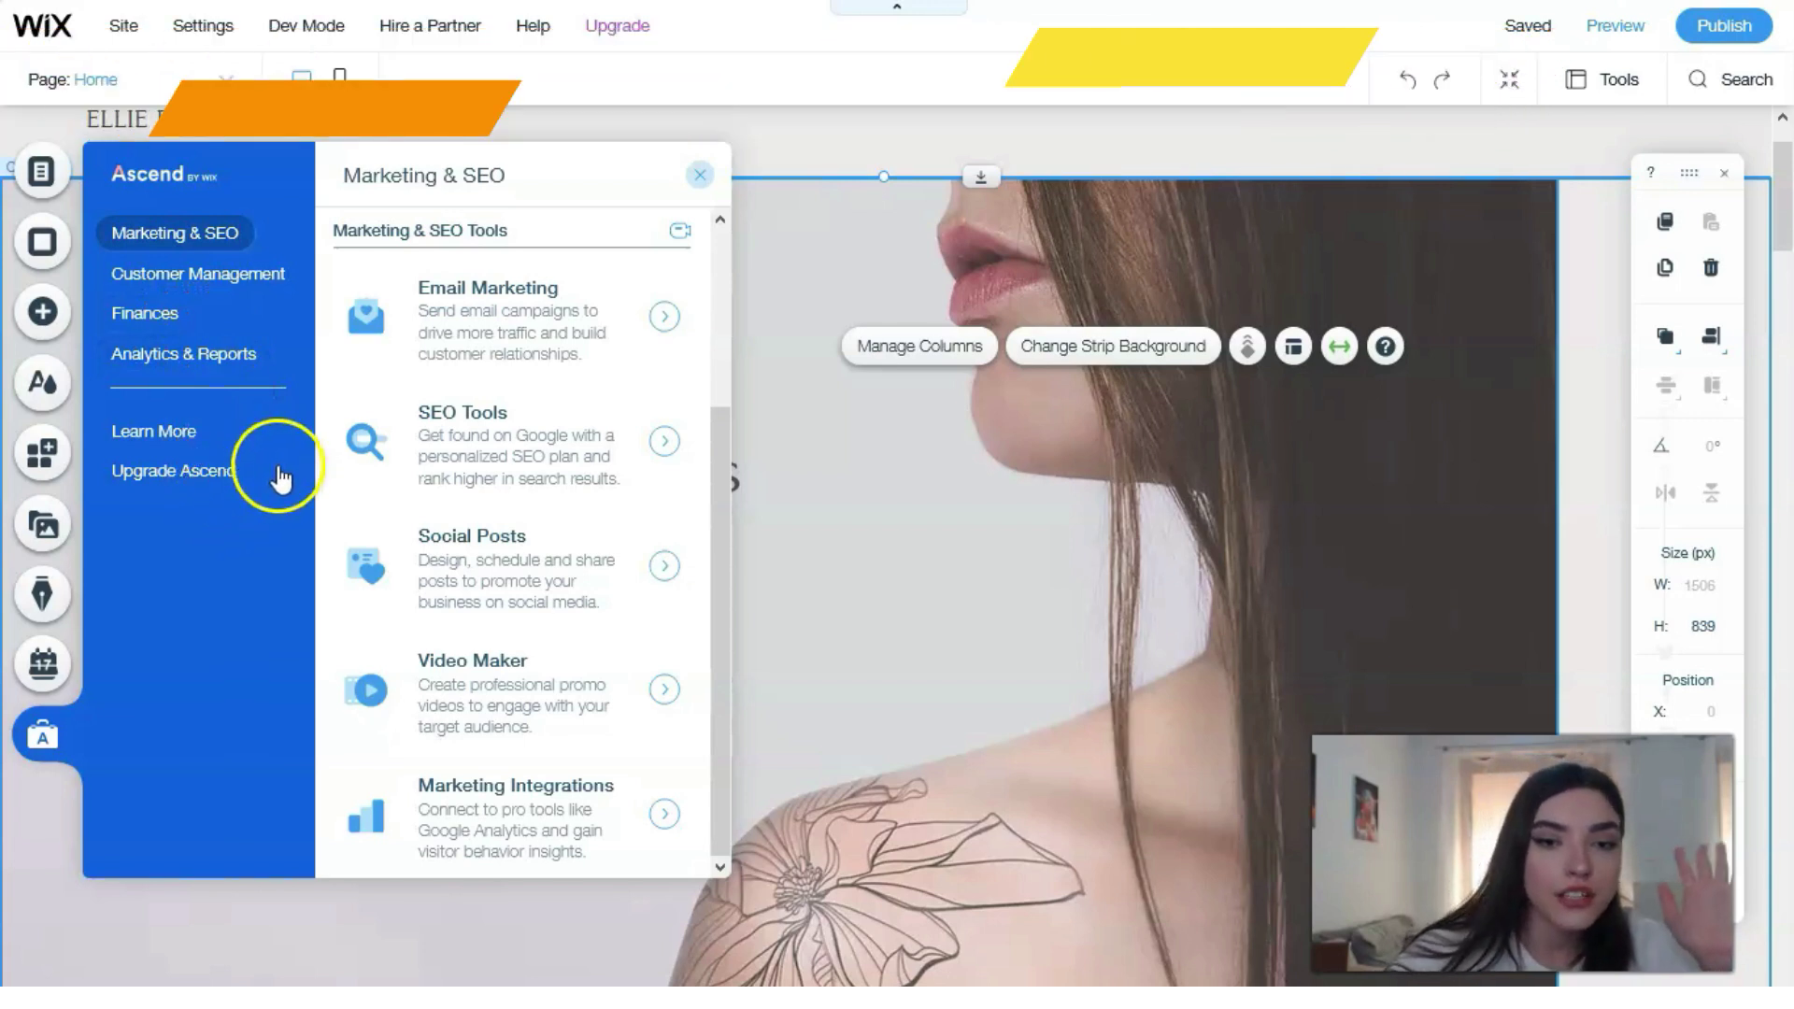
pyautogui.click(439, 448)
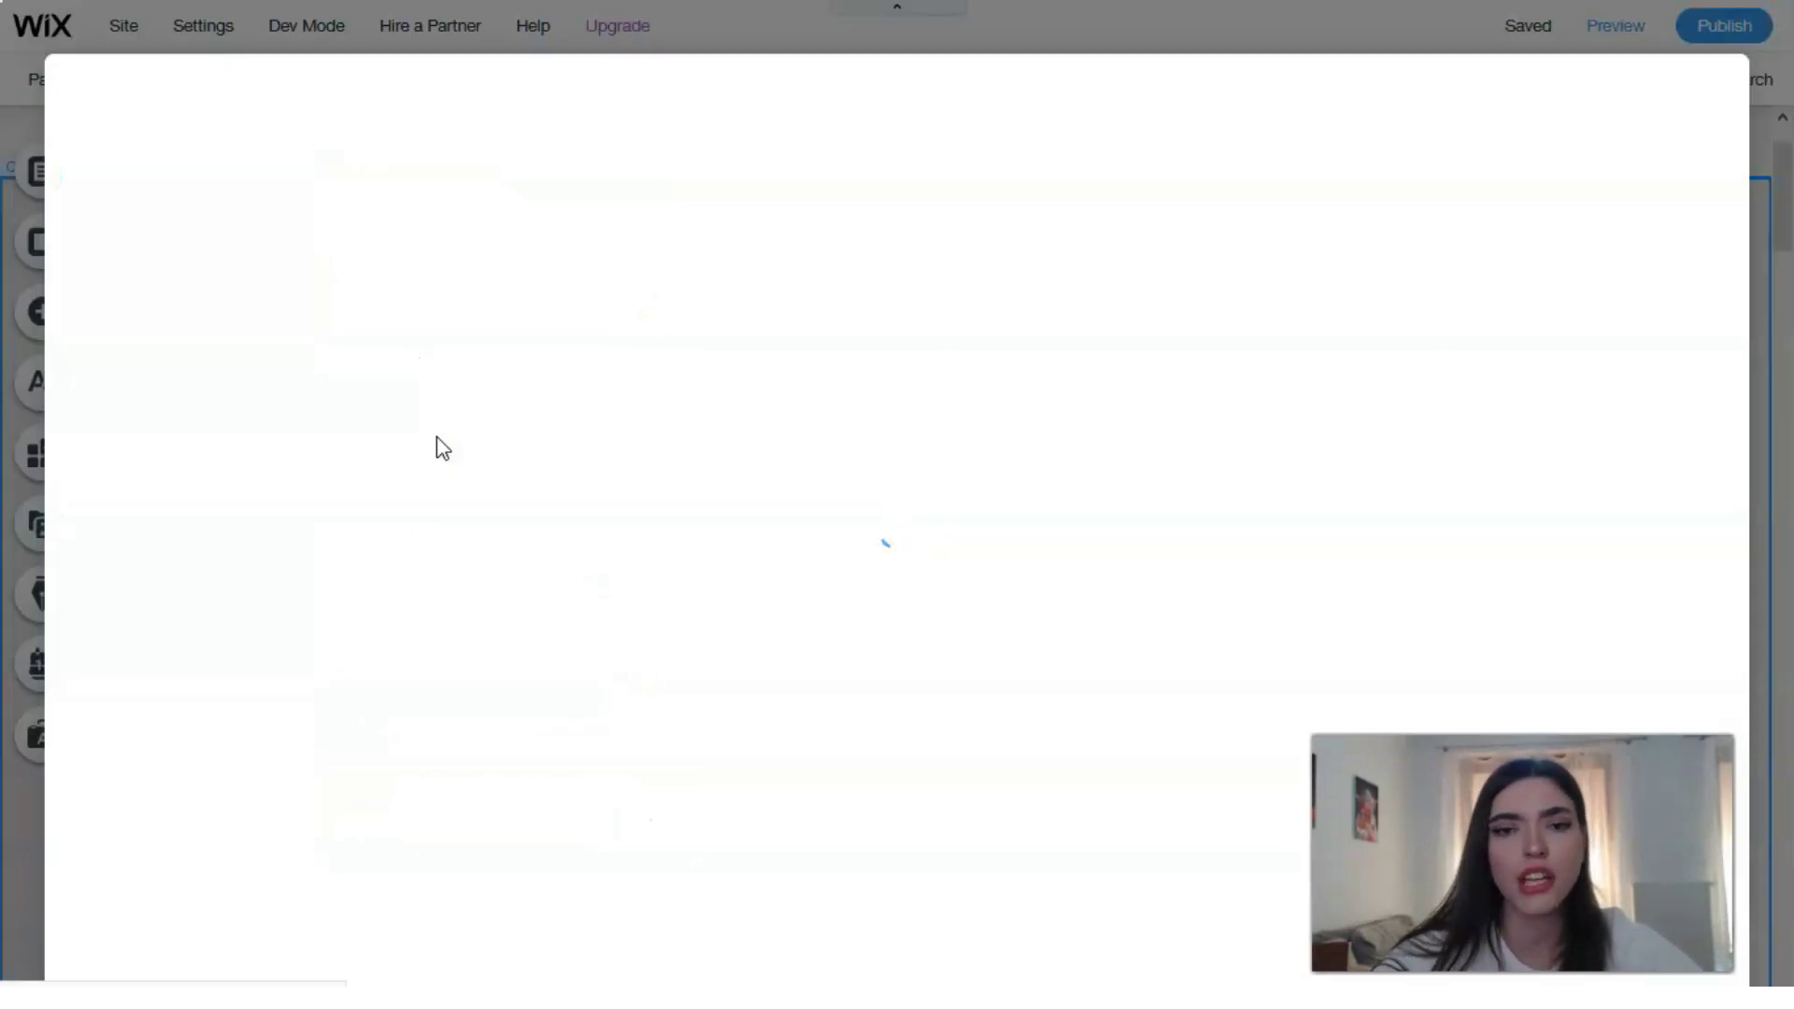